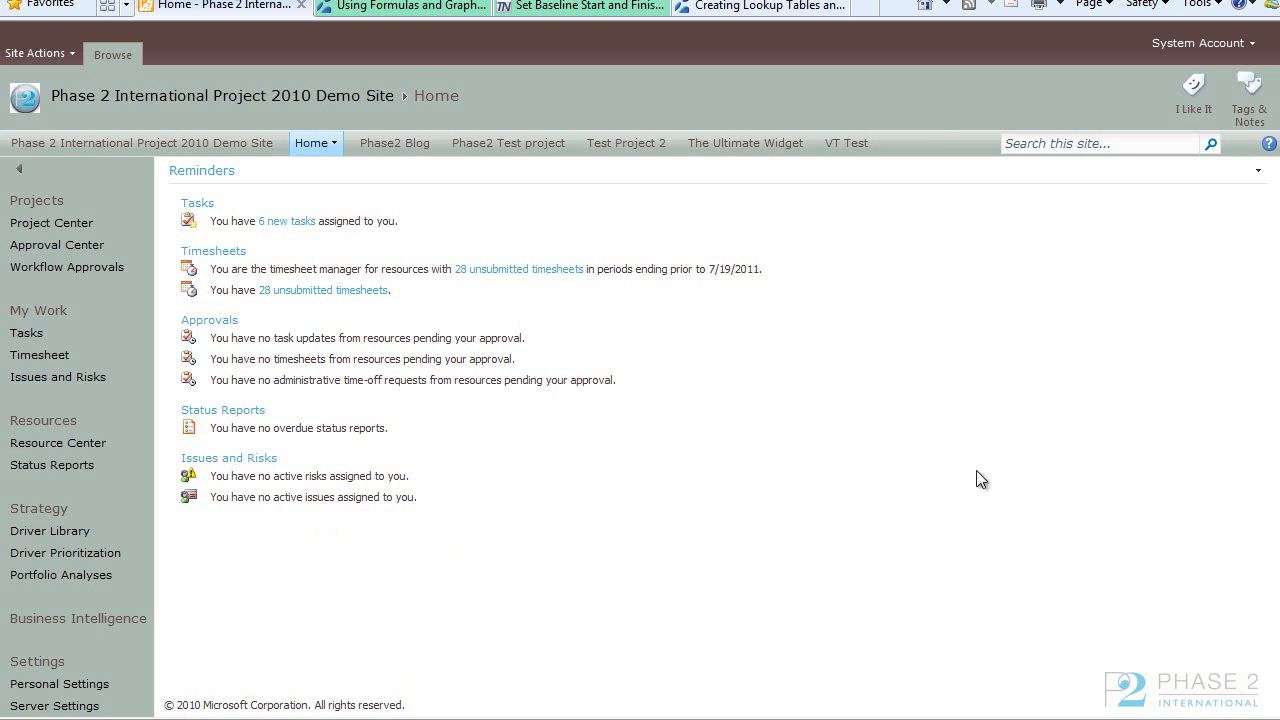
Open the Enterprise Custom Fields and Lookup Tables page from the server settings.
{"action": "scroll", "coordinate": [134, 451], "scroll_direction": "down", "scroll_amount": 5}
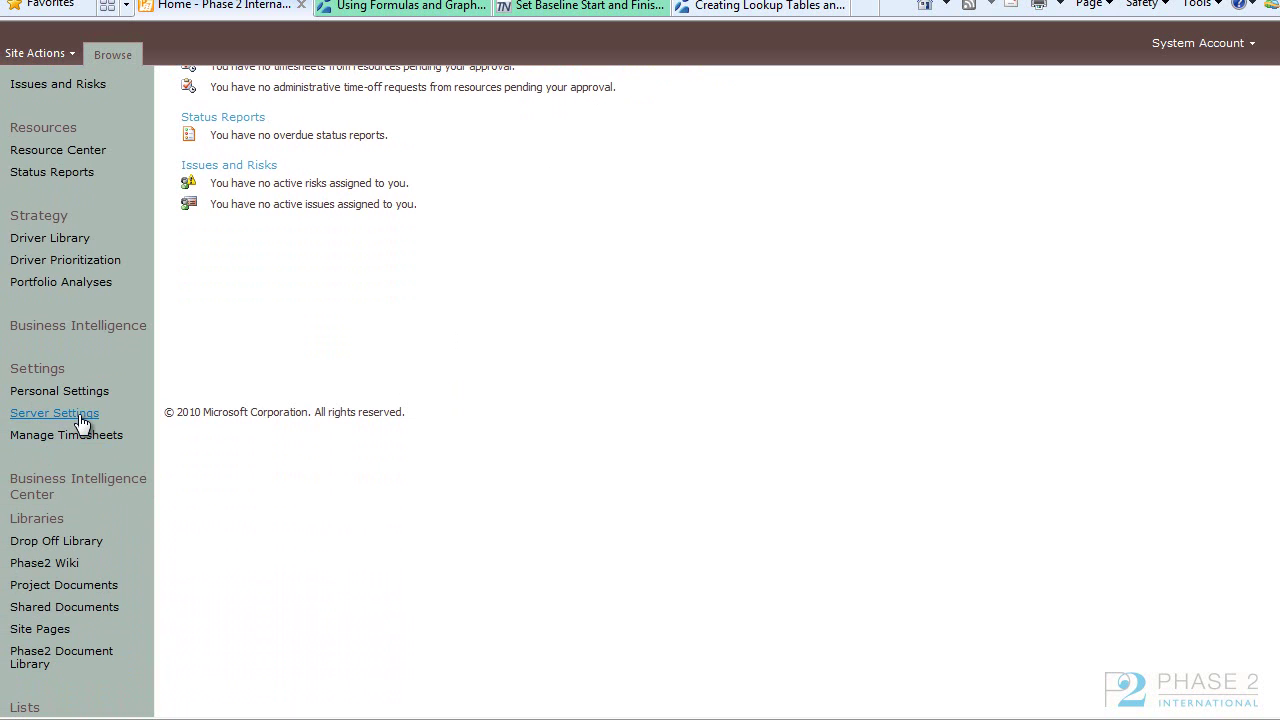
{"action": "left_click", "coordinate": [80, 416]}
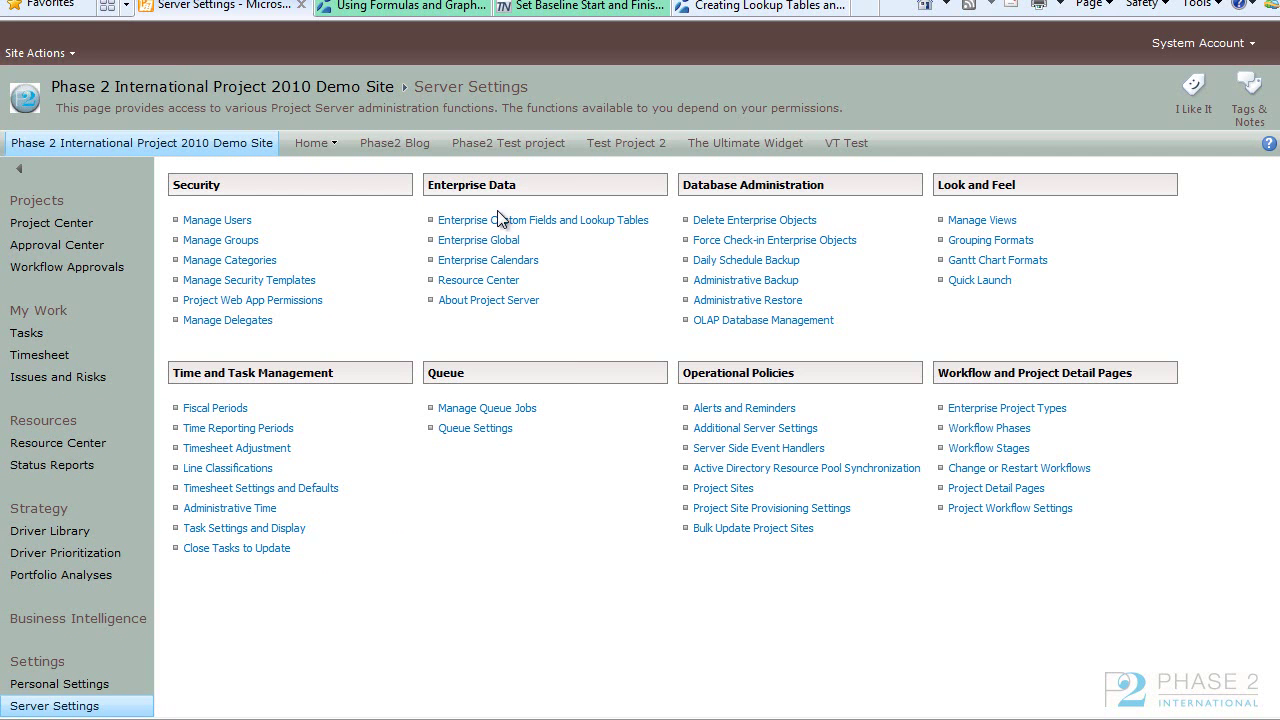
{"action": "left_click", "coordinate": [594, 222]}
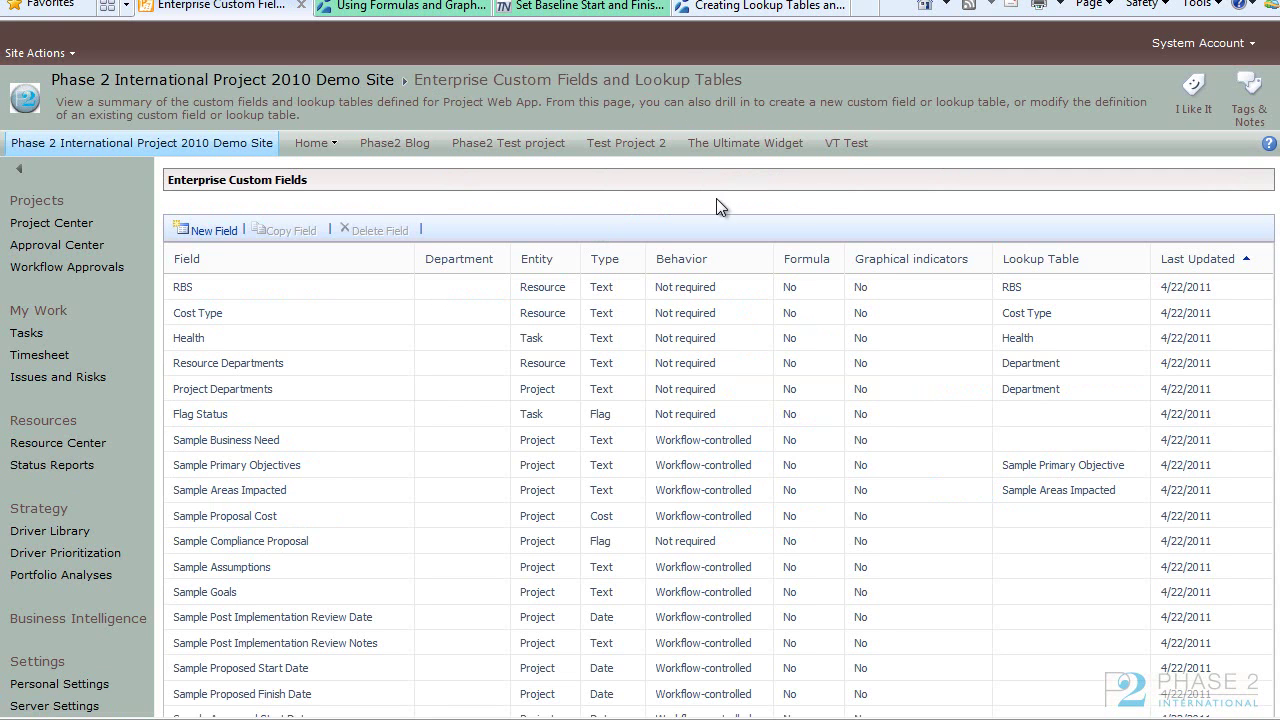
Check which enterprise custom fields use the Department lookup table, and open that lookup table for editing.
{"action": "scroll", "coordinate": [1262, 221], "scroll_direction": "down", "scroll_amount": 1}
{"action": "scroll", "coordinate": [700, 400], "scroll_direction": "down", "scroll_amount": 10}
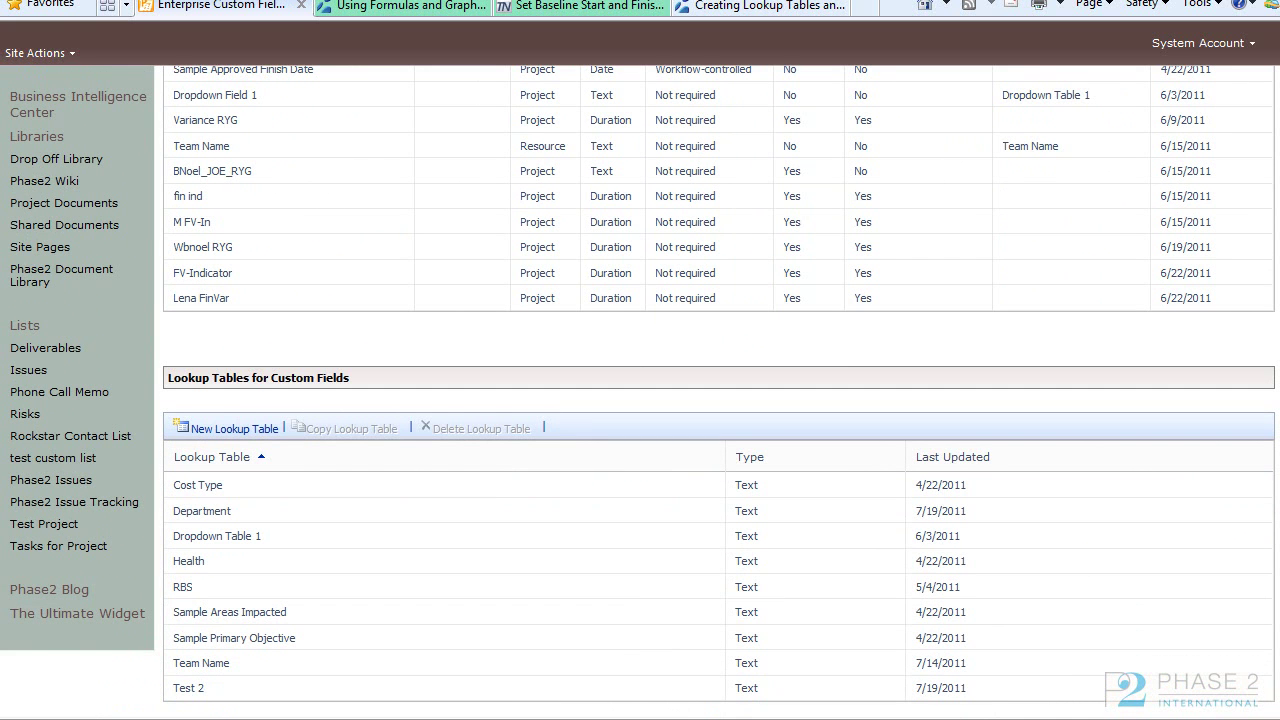
{"action": "scroll", "coordinate": [1268, 210], "scroll_direction": "up", "scroll_amount": 8}
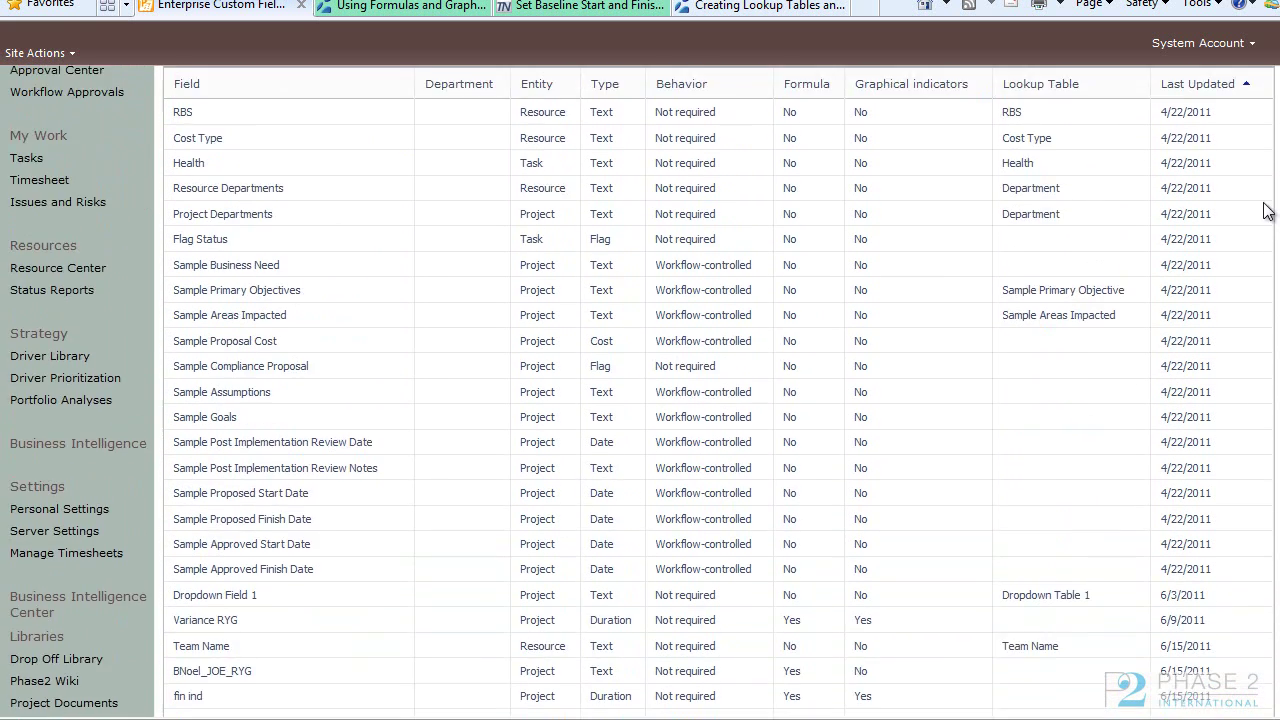
{"action": "scroll", "coordinate": [1268, 210], "scroll_direction": "up", "scroll_amount": 3}
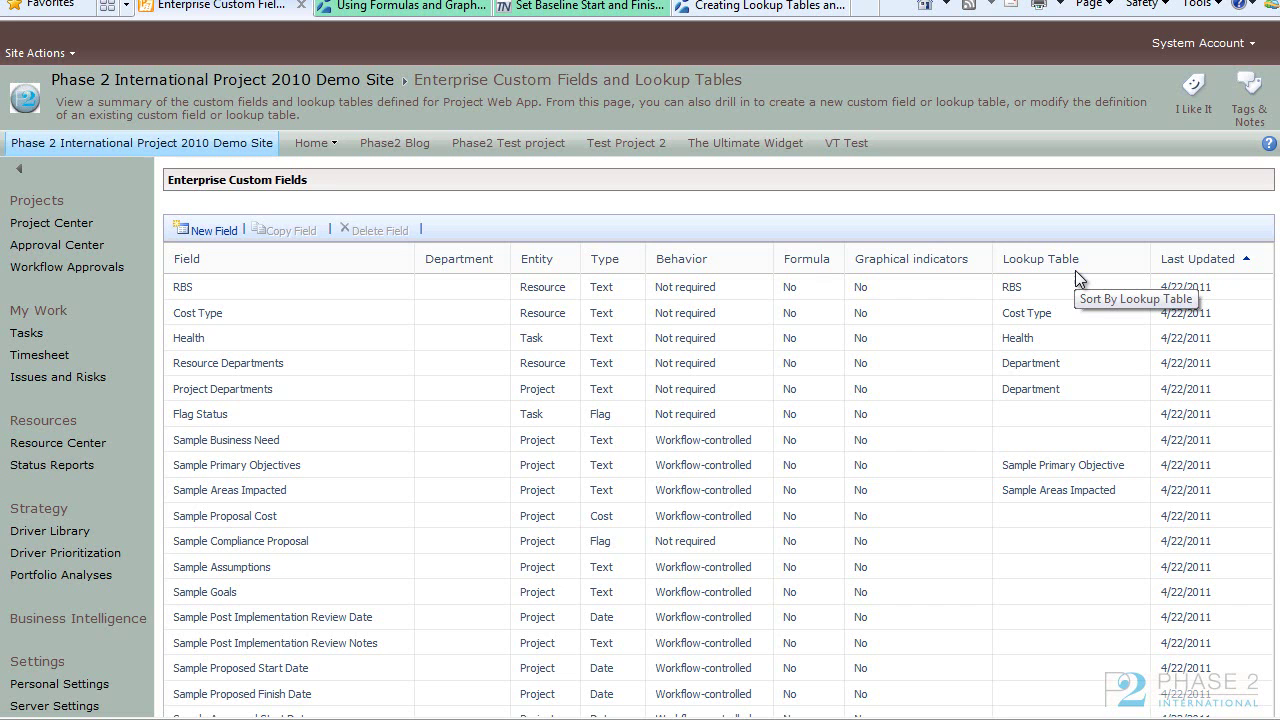
{"action": "left_click", "coordinate": [1068, 389]}
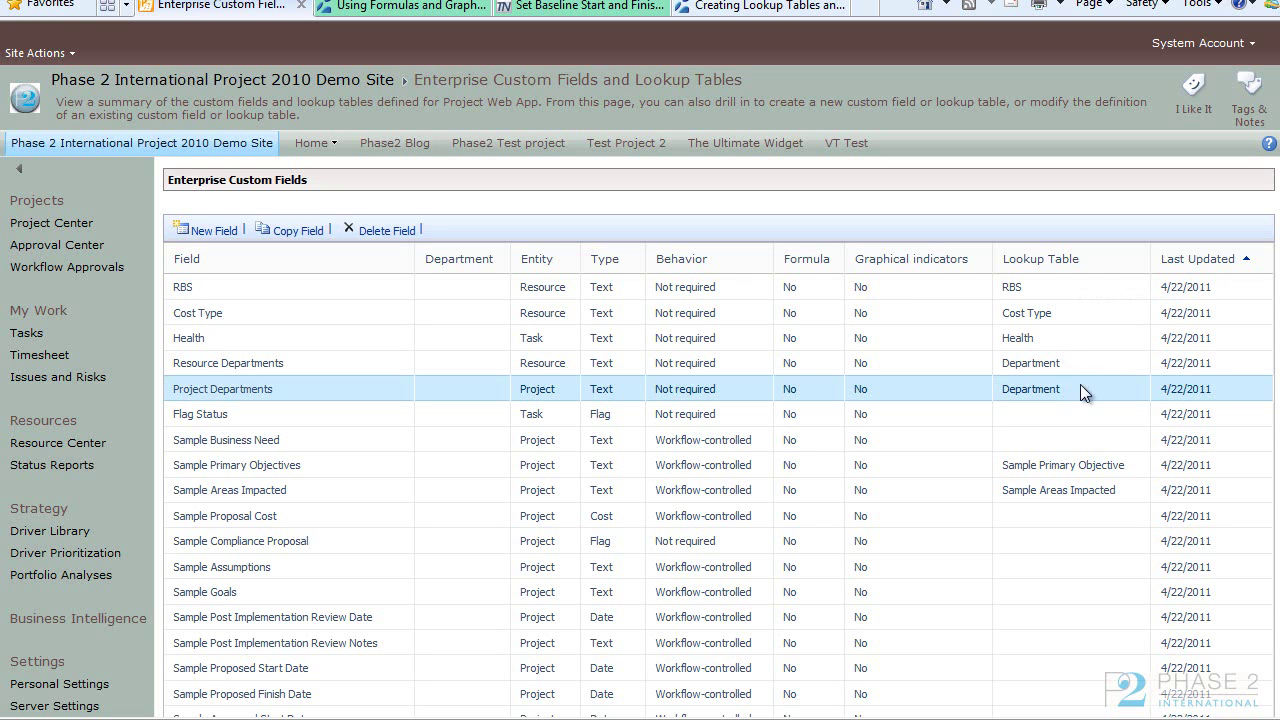
{"action": "left_click", "coordinate": [1081, 360]}
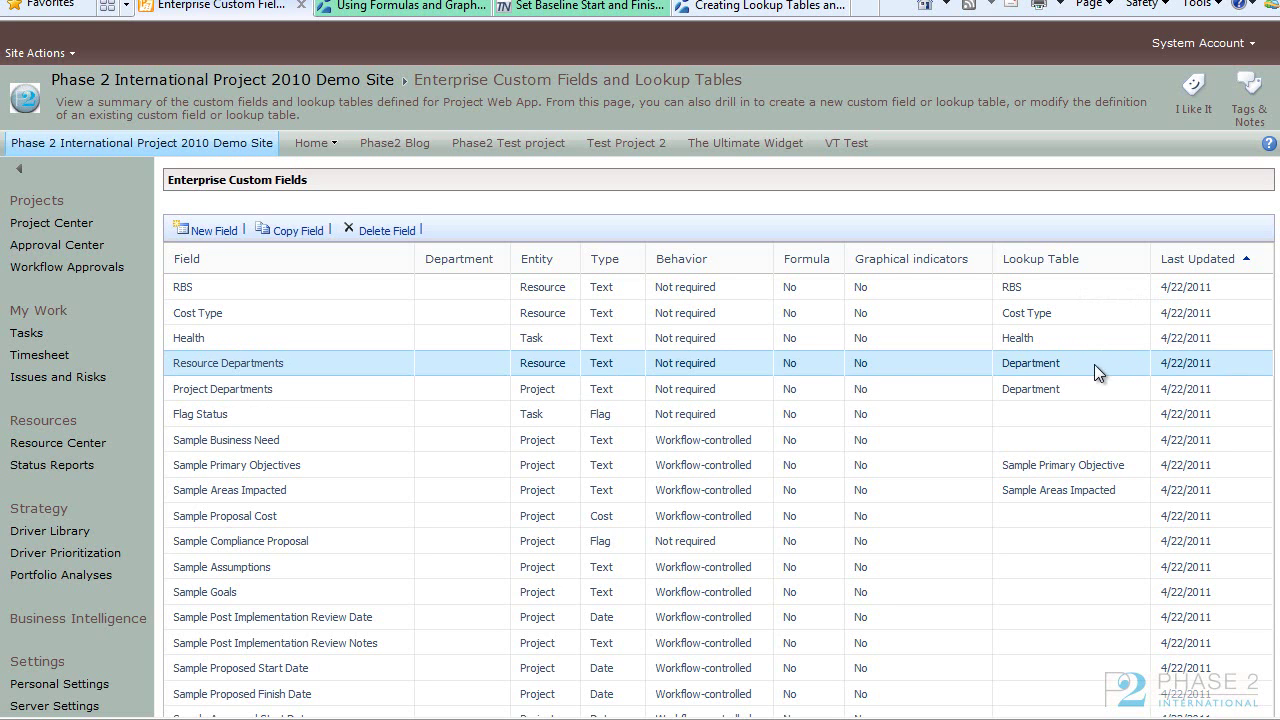
{"action": "scroll", "coordinate": [640, 390], "scroll_direction": "down", "scroll_amount": 5}
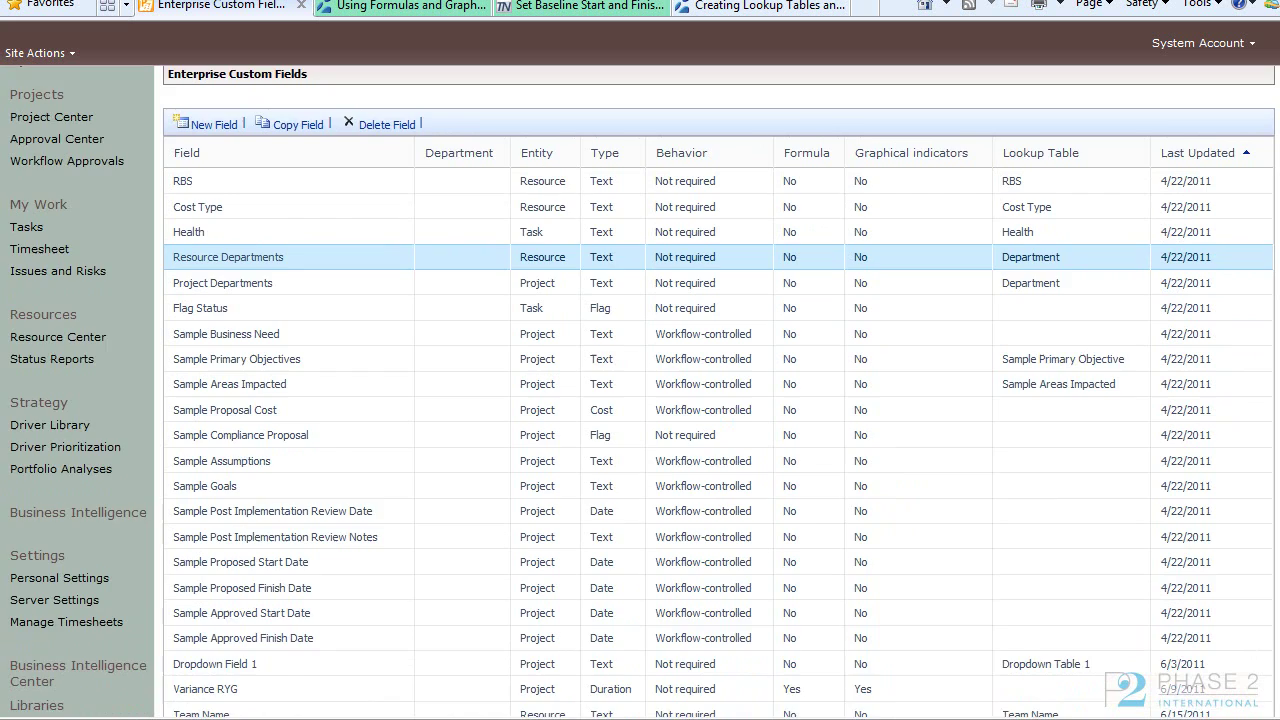
{"action": "scroll", "coordinate": [640, 390], "scroll_direction": "down", "scroll_amount": 2}
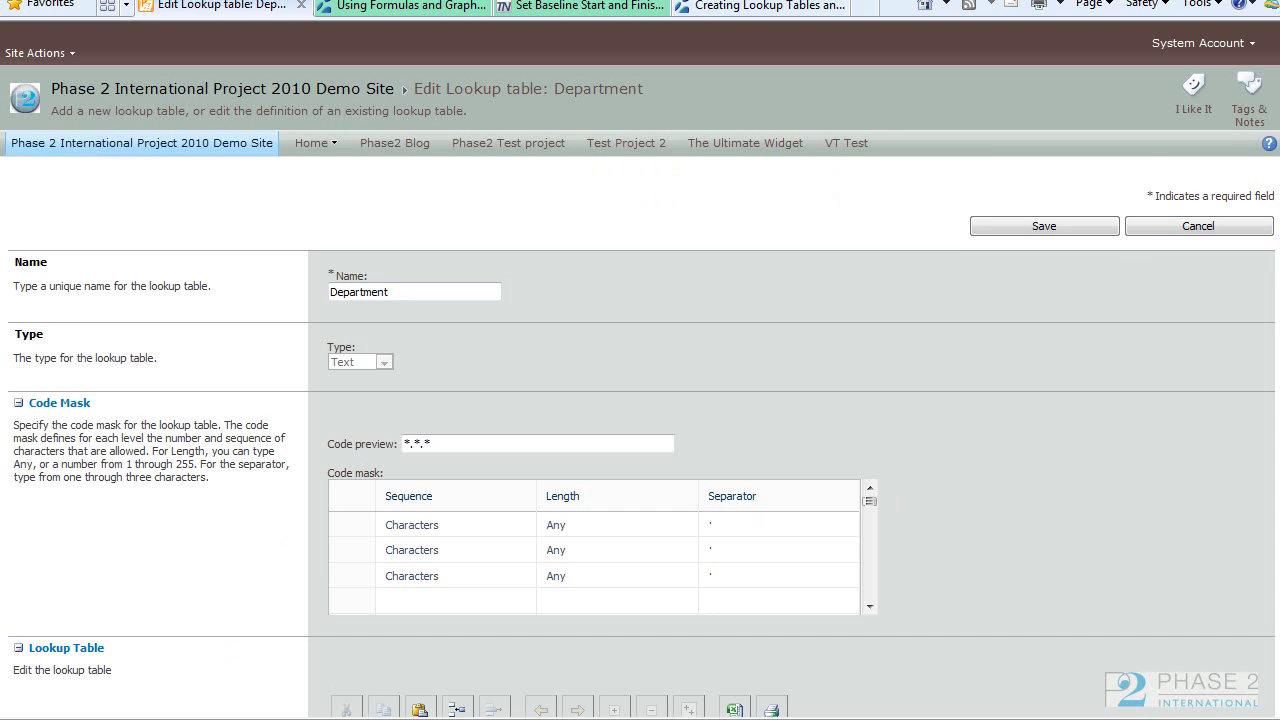
Add HR, IT, Legal and Sales as level 1 values below Finance in the Department lookup table.
{"action": "scroll", "coordinate": [640, 400], "scroll_direction": "down", "scroll_amount": 1}
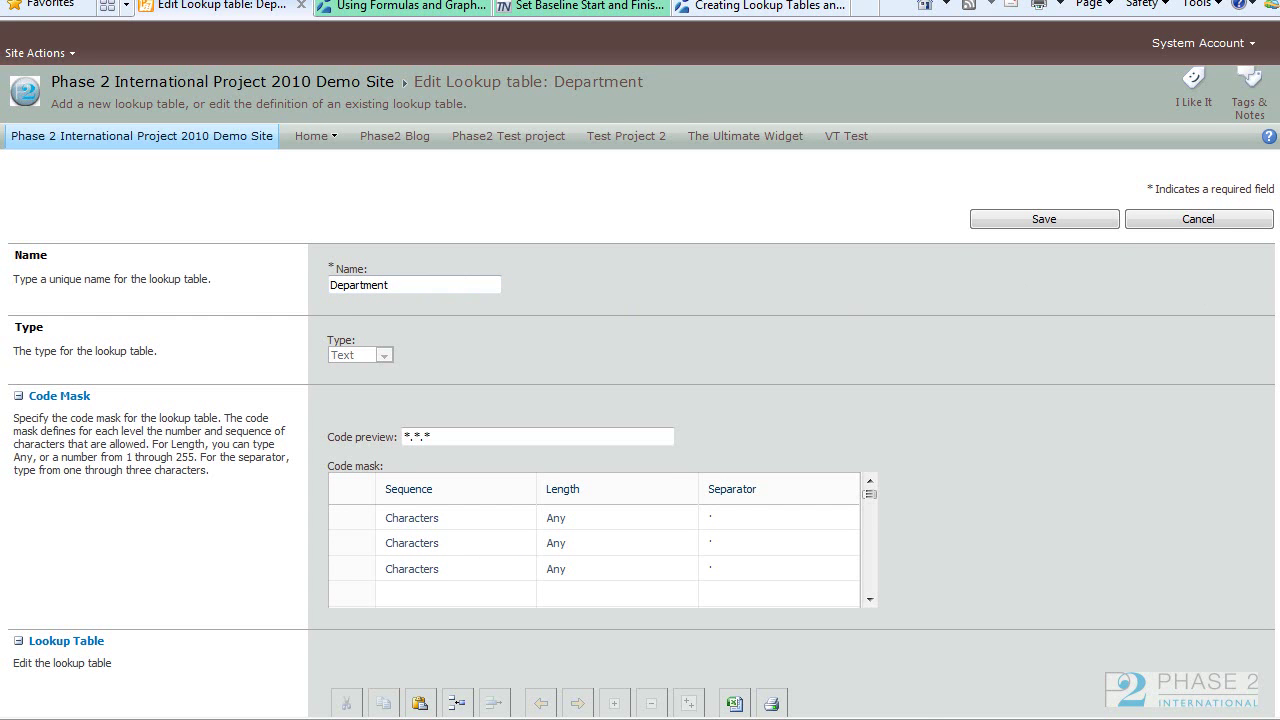
{"action": "scroll", "coordinate": [640, 392], "scroll_direction": "down", "scroll_amount": 3}
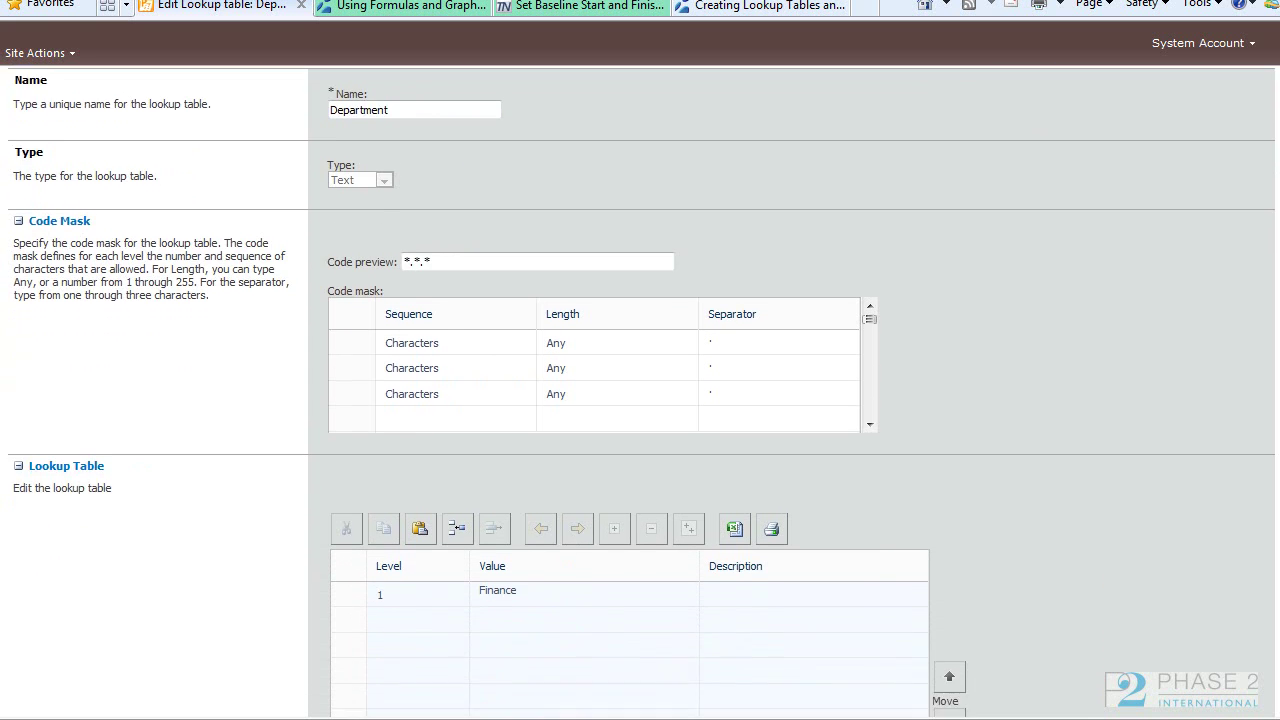
{"action": "scroll", "coordinate": [640, 392], "scroll_direction": "down", "scroll_amount": 5}
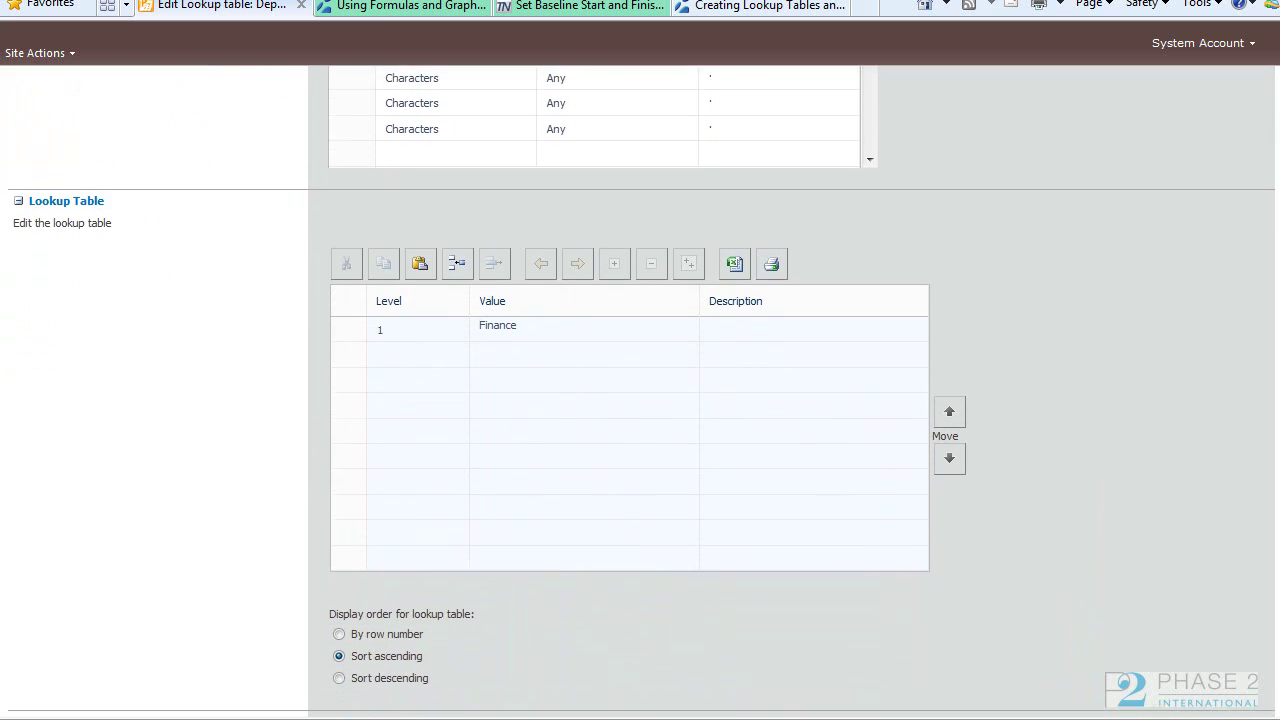
{"action": "scroll", "coordinate": [640, 392], "scroll_direction": "down", "scroll_amount": 2}
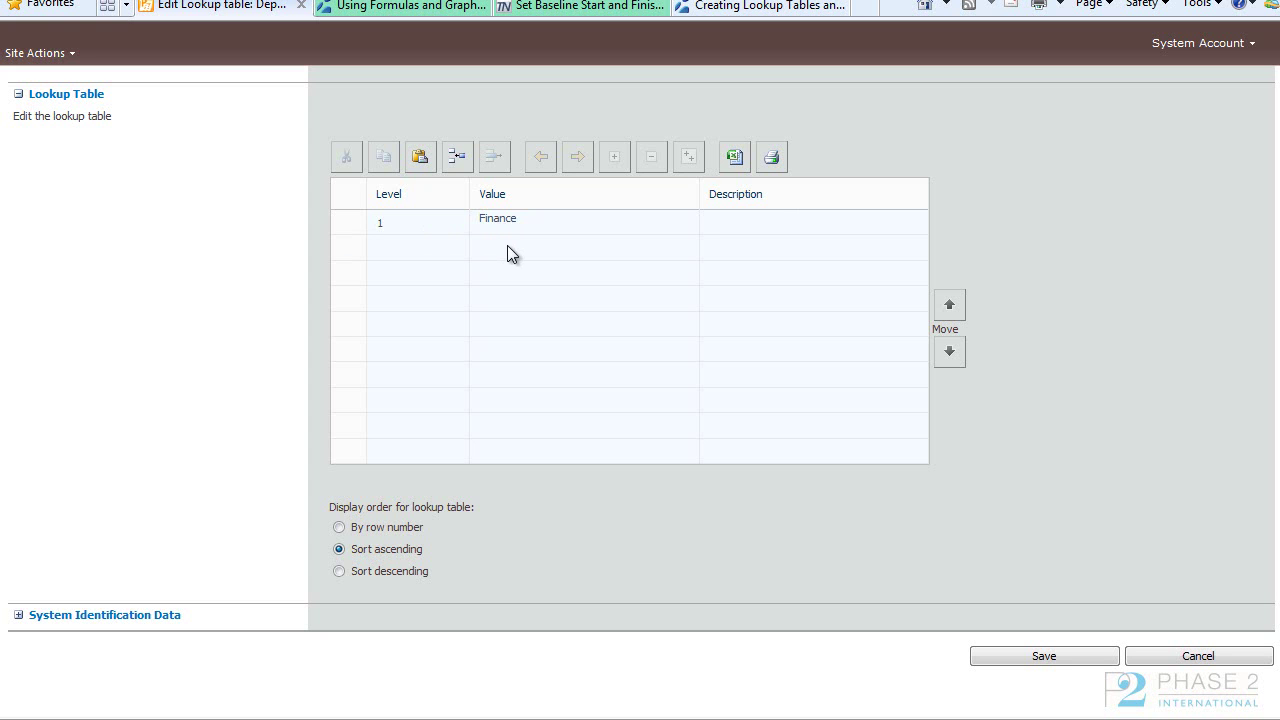
{"action": "left_click", "coordinate": [512, 256]}
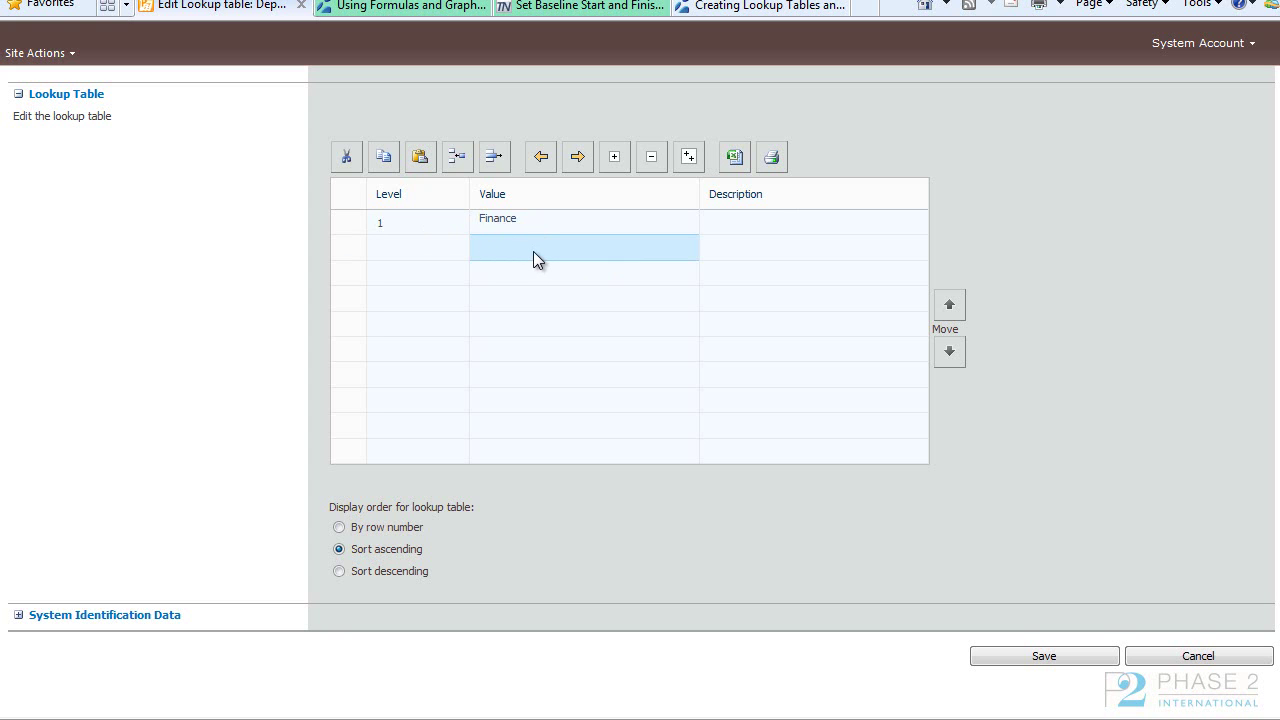
{"action": "type", "text": "HR"}
{"action": "key", "text": "Return"}
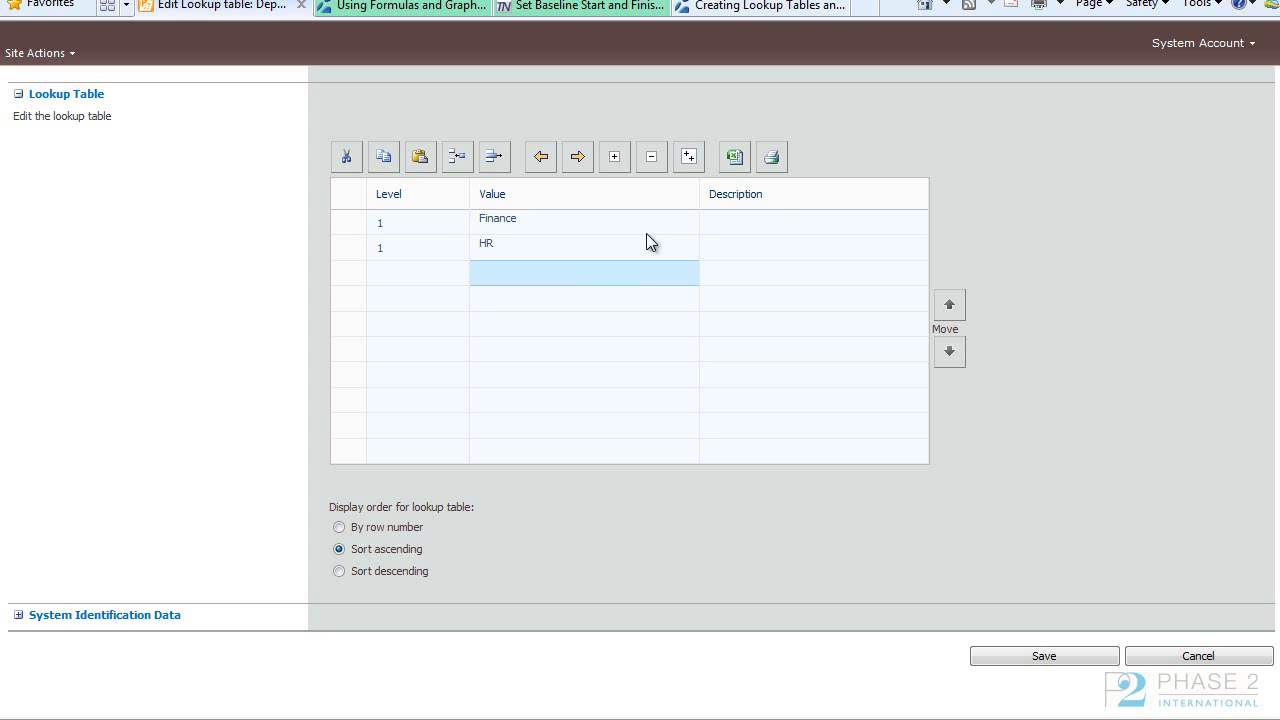
{"action": "left_click", "coordinate": [763, 222]}
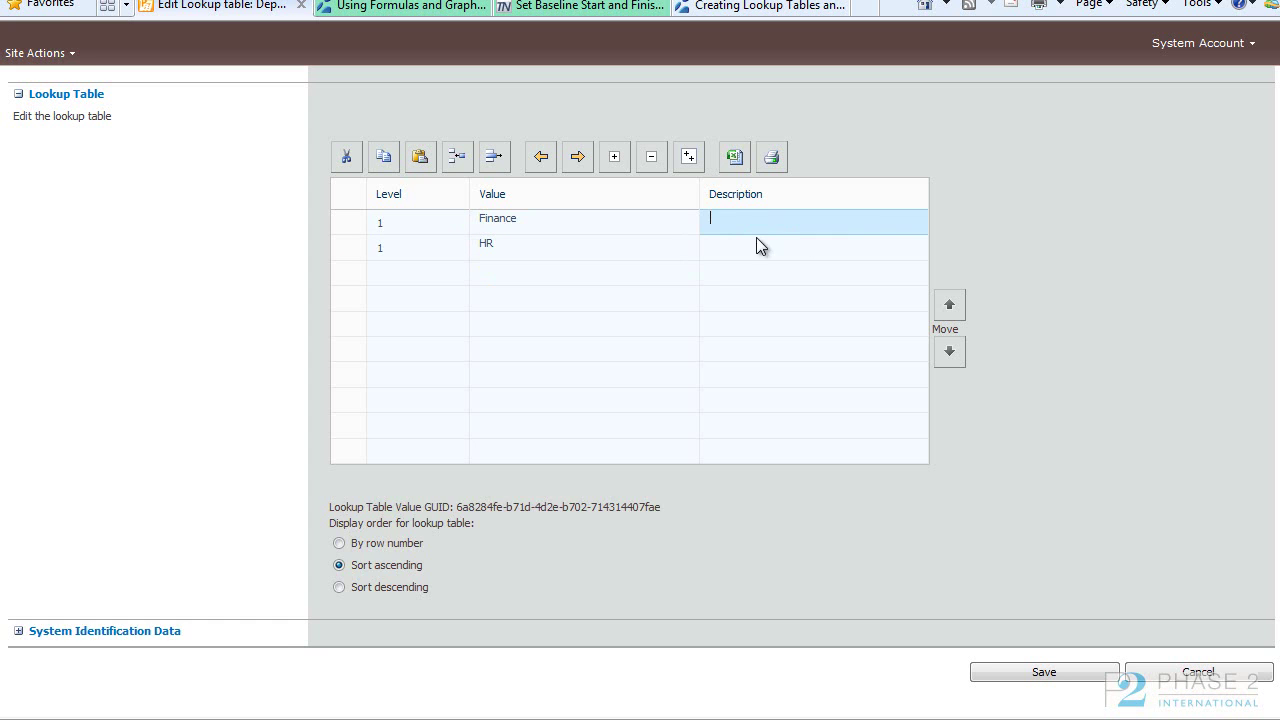
{"action": "left_click", "coordinate": [498, 274]}
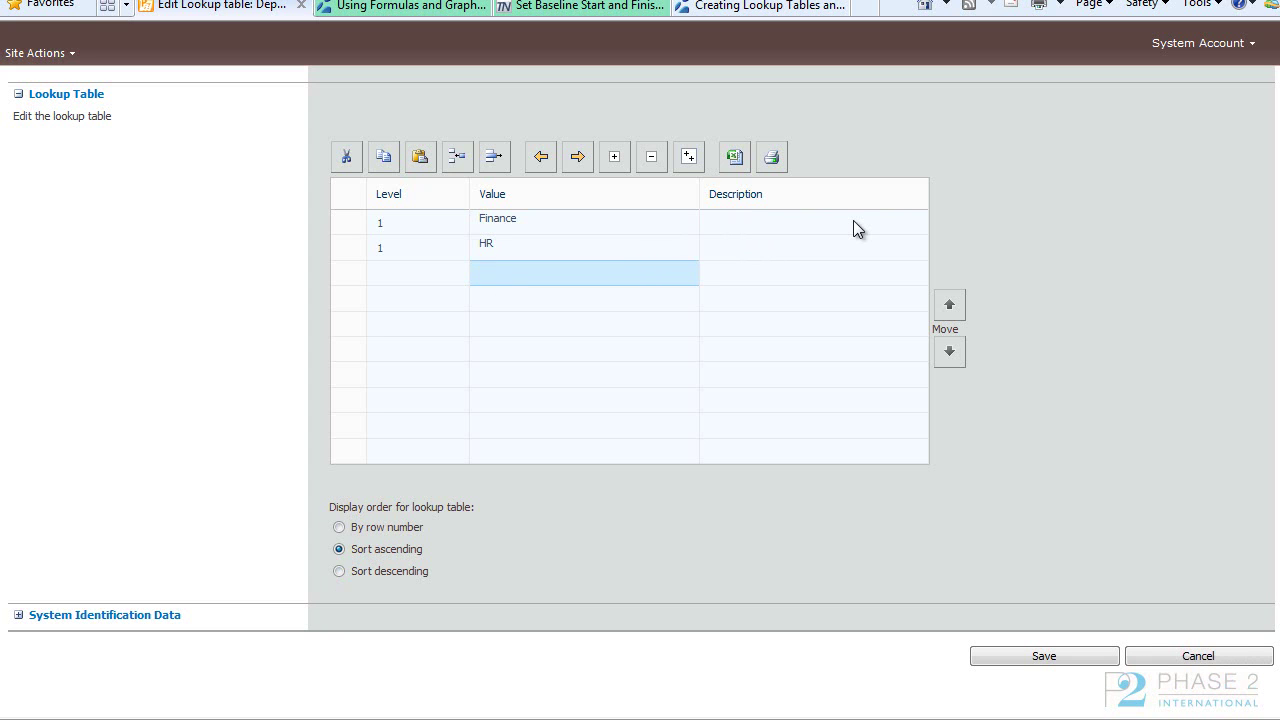
{"action": "type", "text": "IT"}
{"action": "key", "text": "Return"}
{"action": "type", "text": "Legal"}
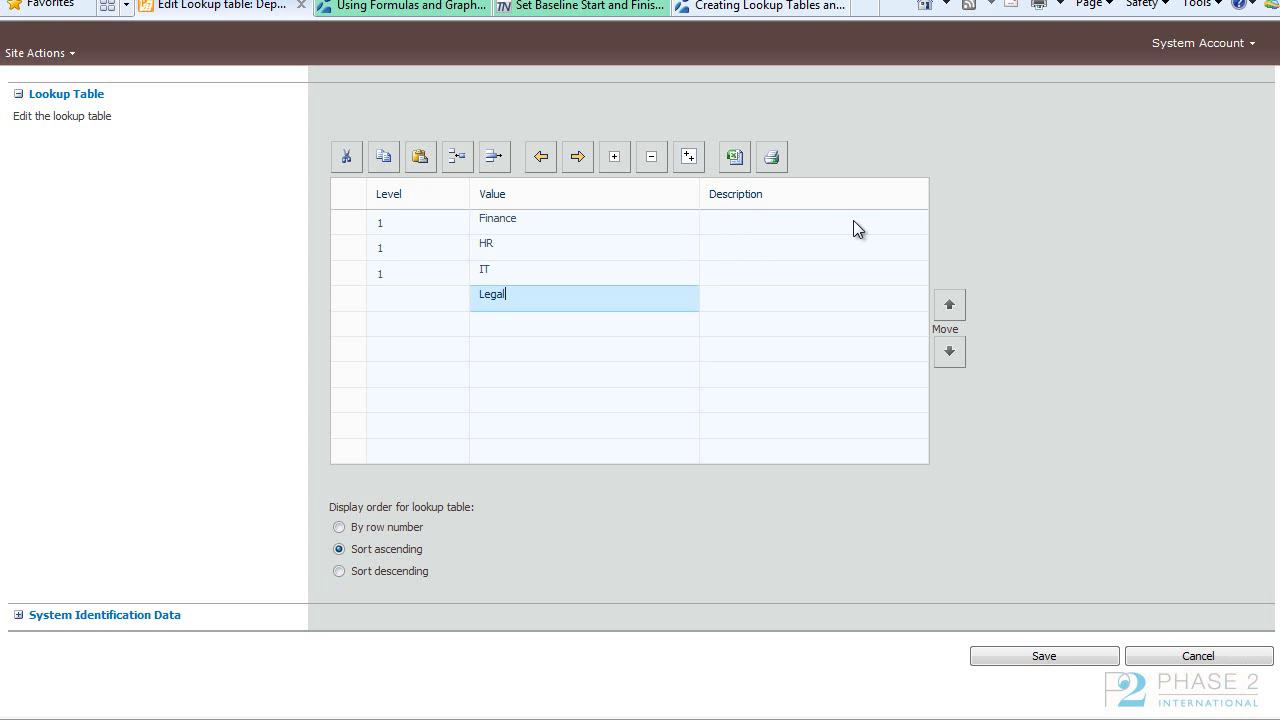
{"action": "key", "text": "Return"}
{"action": "type", "text": "Sales"}
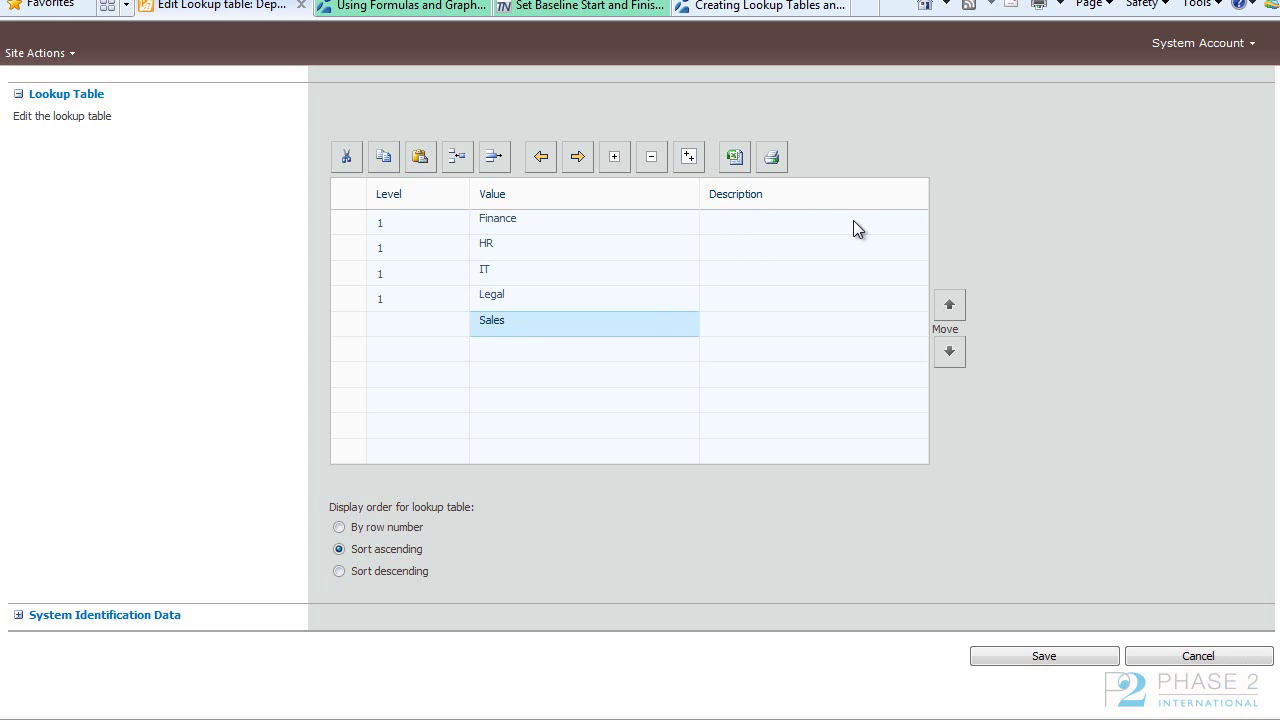
{"action": "key", "text": "Return"}
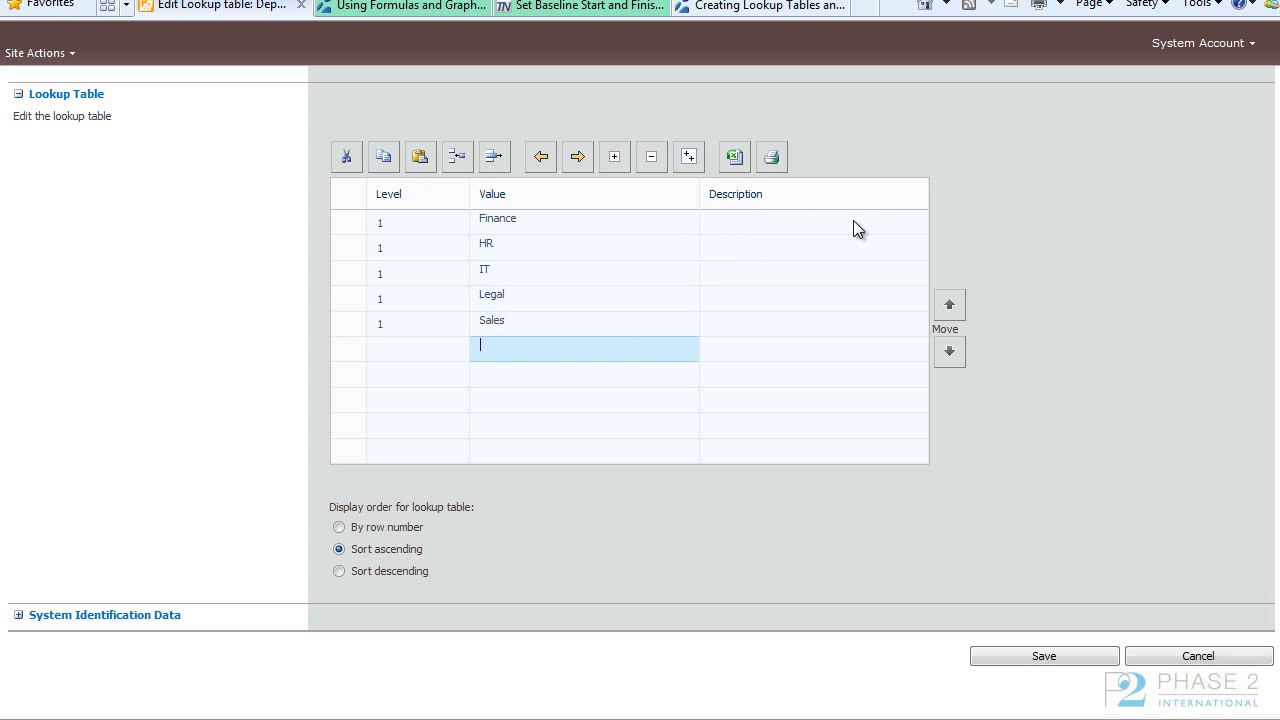
Insert two rows between Finance and HR and enter the values United States and Italy.
{"action": "left_click", "coordinate": [350, 256]}
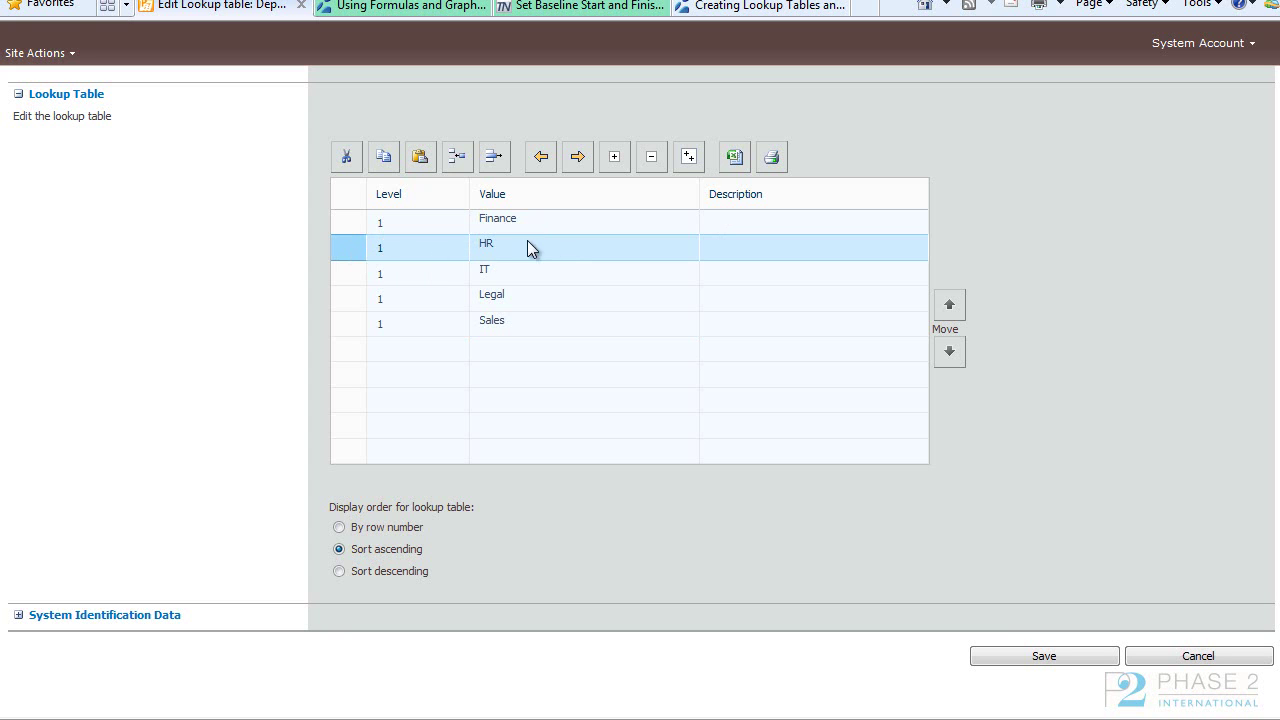
{"action": "left_click", "coordinate": [459, 158]}
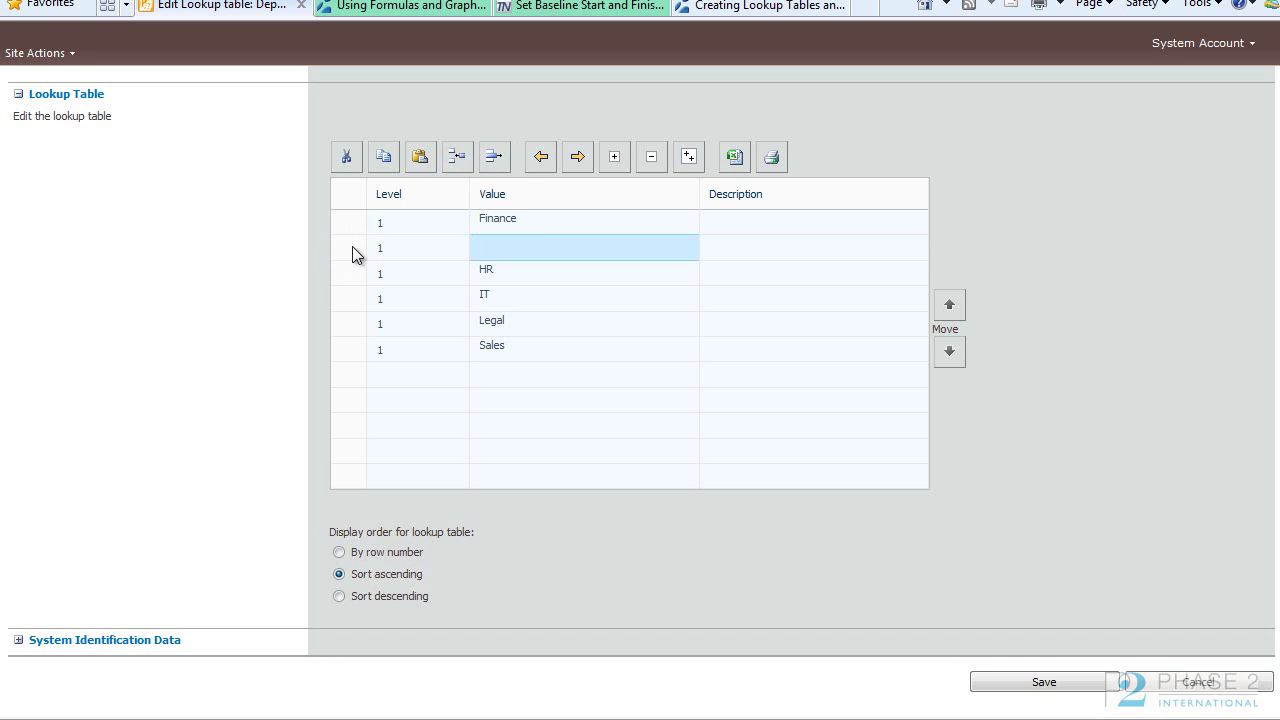
{"action": "left_click", "coordinate": [457, 157]}
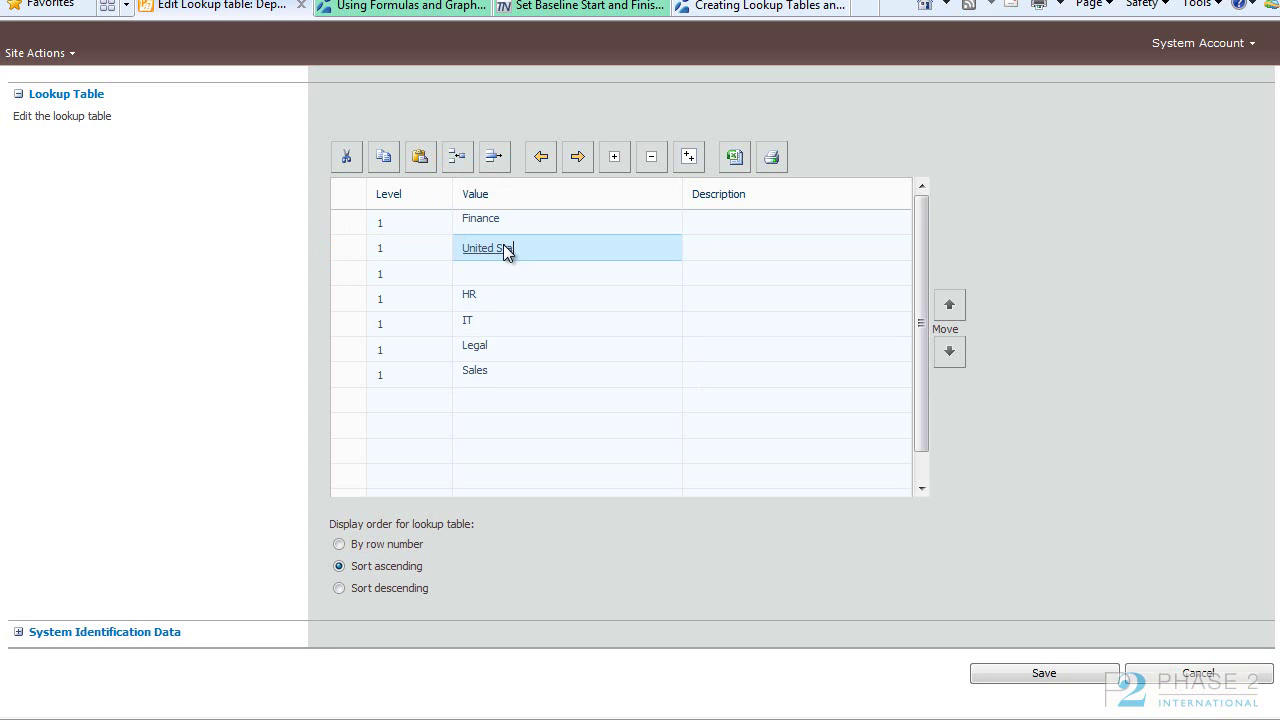
{"action": "key", "text": "Down"}
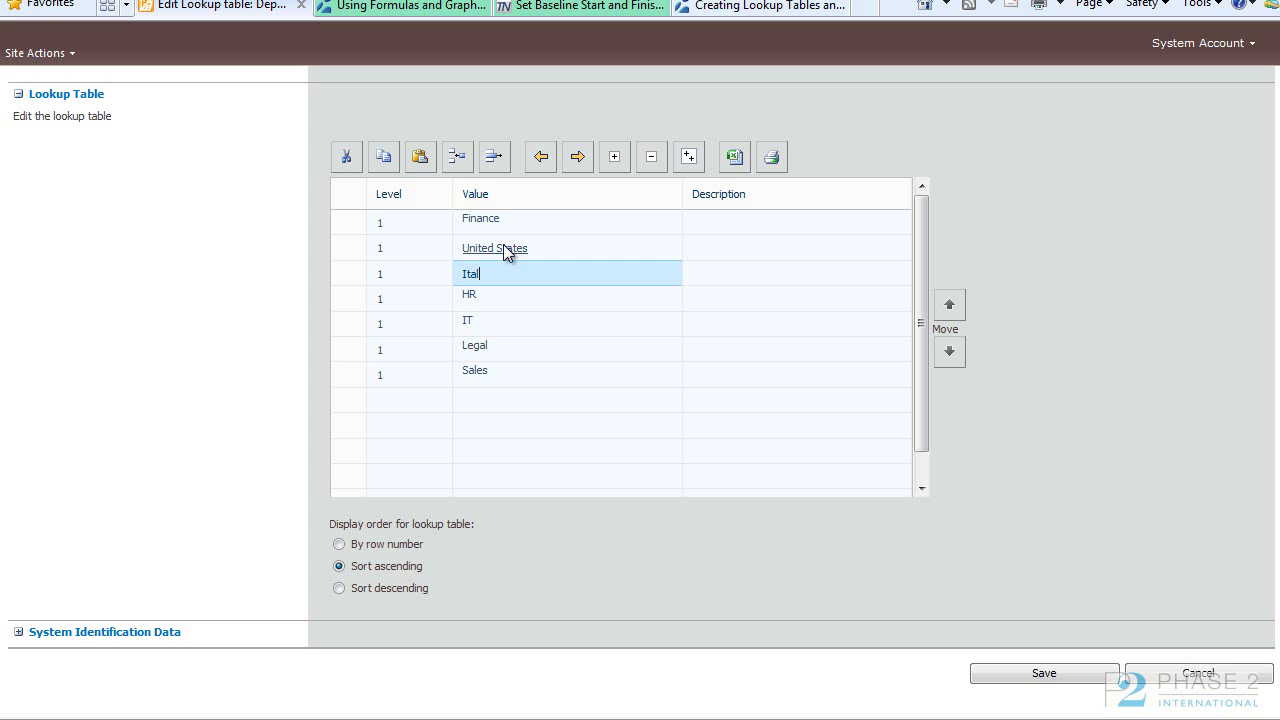
{"action": "key", "text": "Down"}
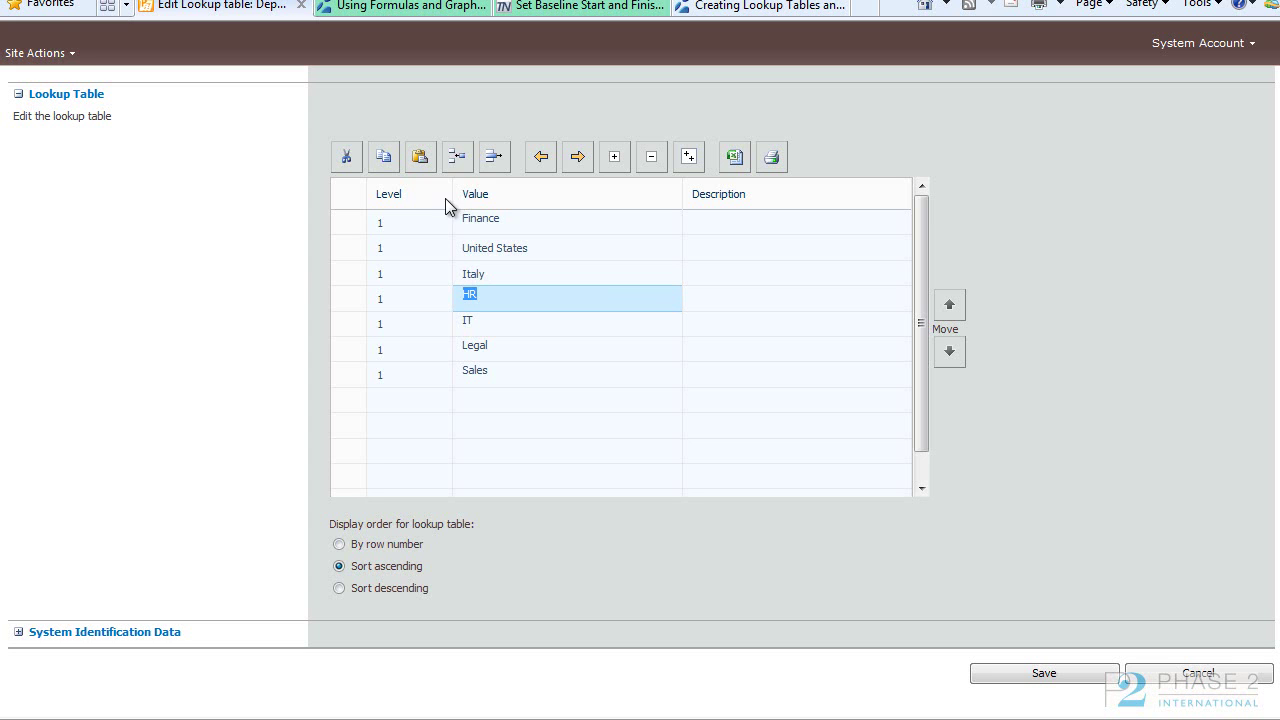
Indent United States and Italy to level 2 so they sit under Finance.
{"action": "left_click", "coordinate": [340, 247]}
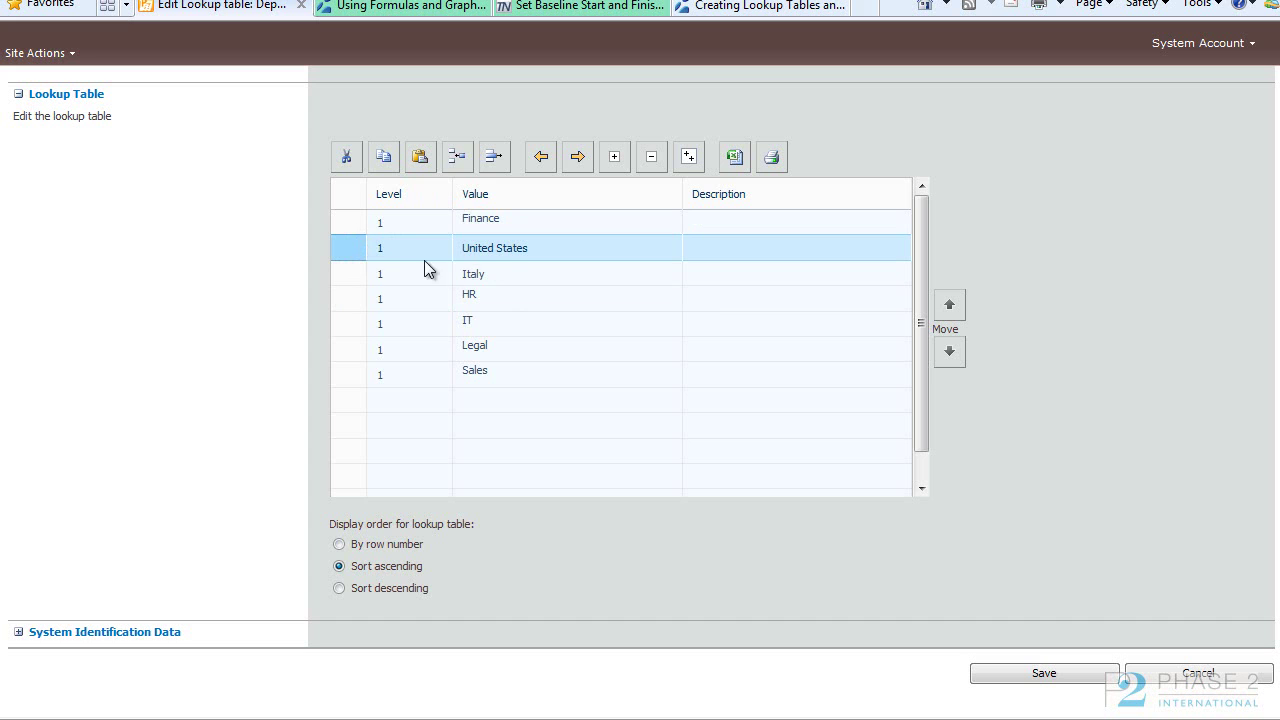
{"action": "left_click", "coordinate": [546, 254]}
{"action": "left_click", "coordinate": [577, 160]}
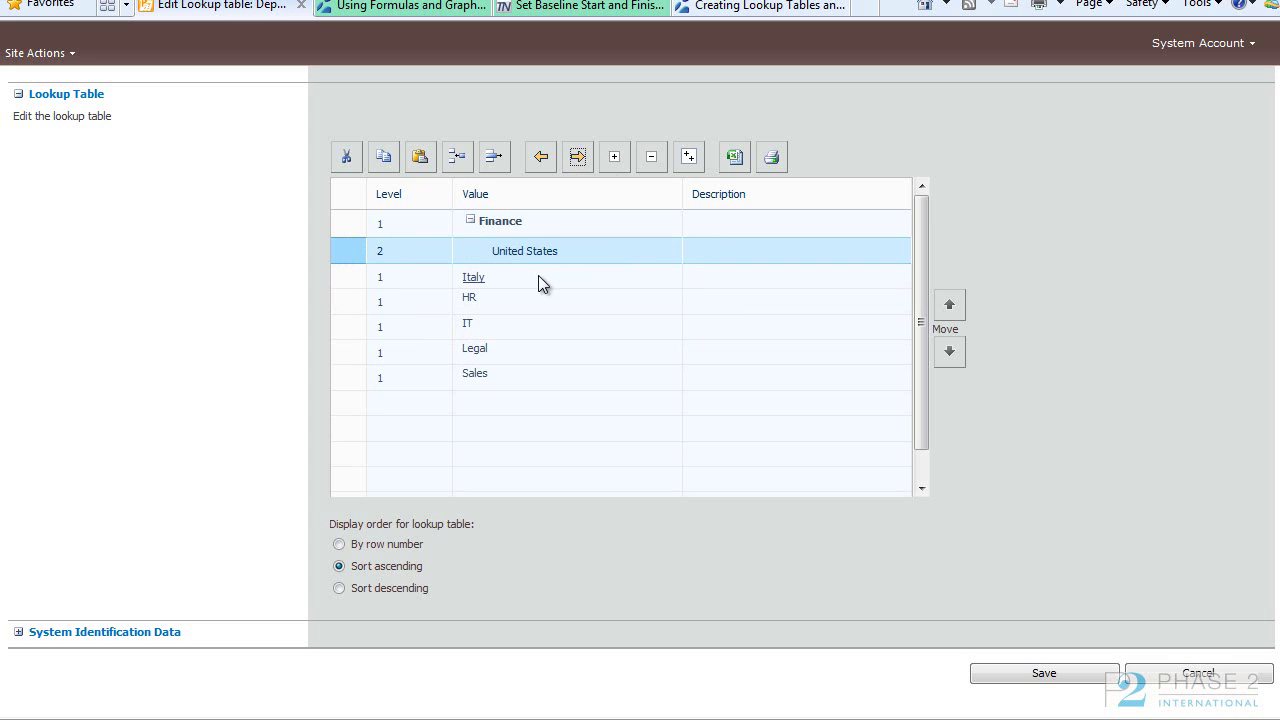
{"action": "left_click", "coordinate": [352, 279]}
{"action": "left_click", "coordinate": [582, 157]}
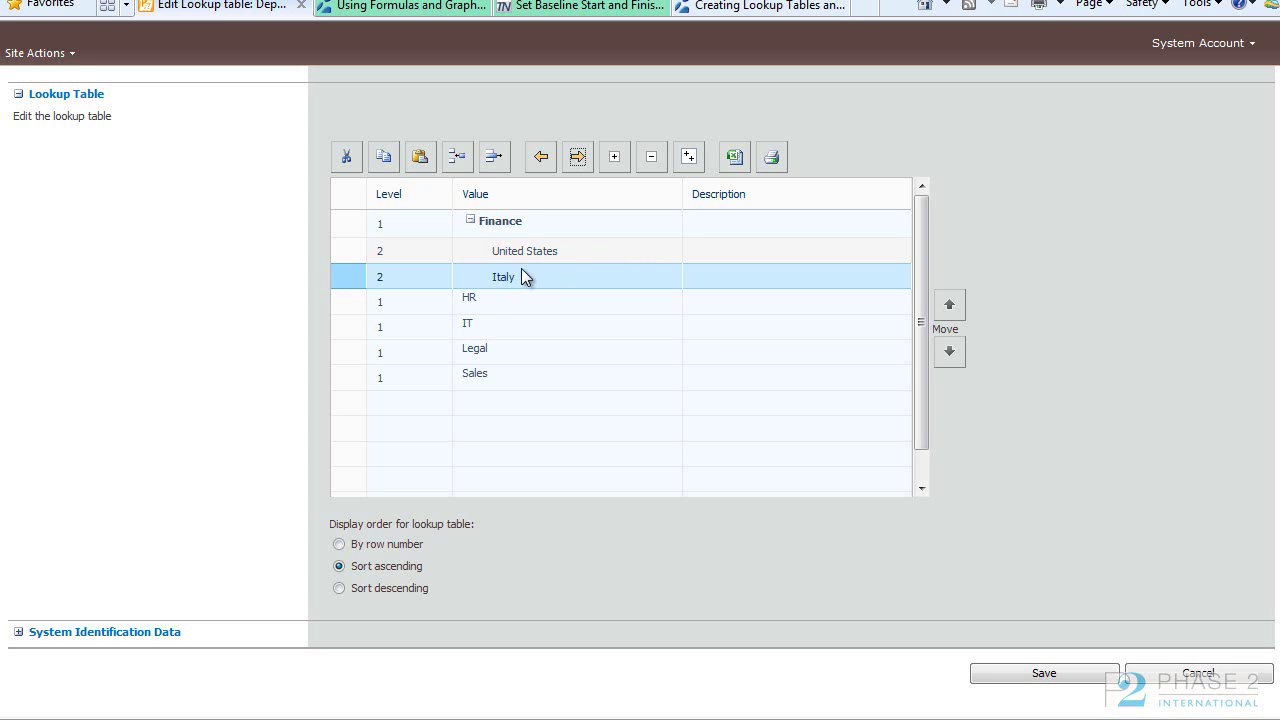
{"action": "left_click", "coordinate": [352, 252]}
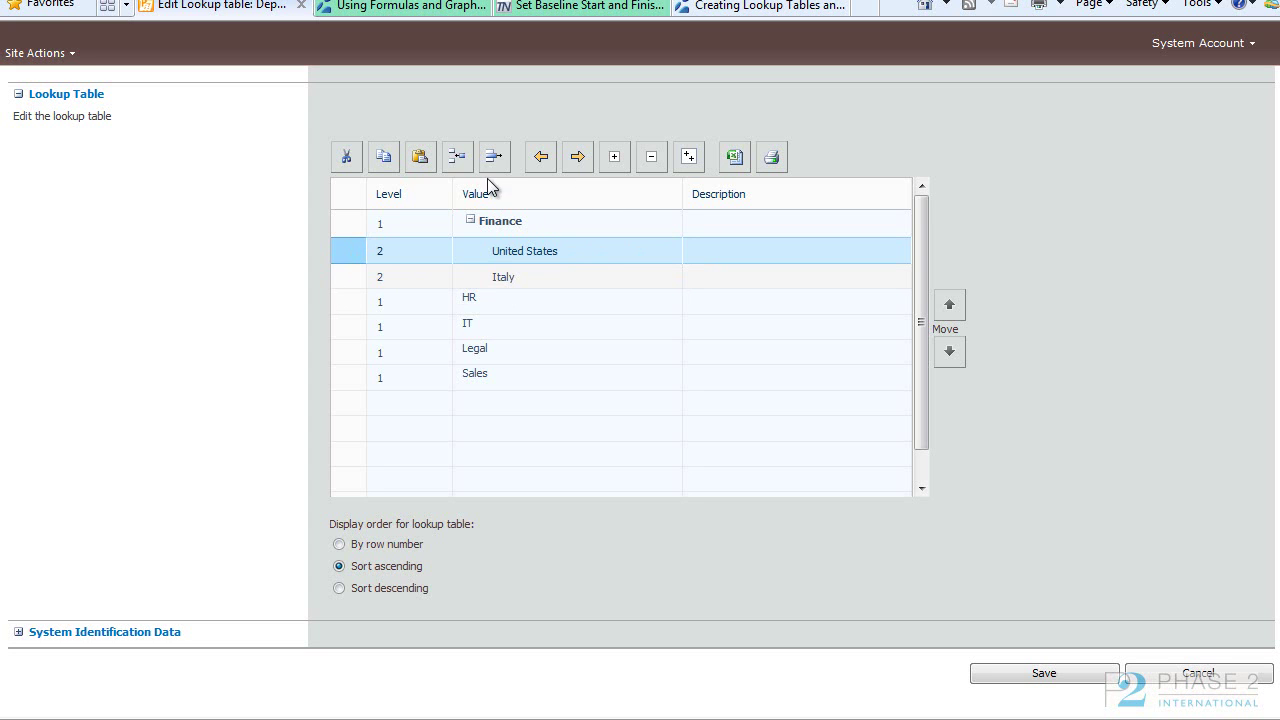
{"action": "left_click", "coordinate": [463, 162]}
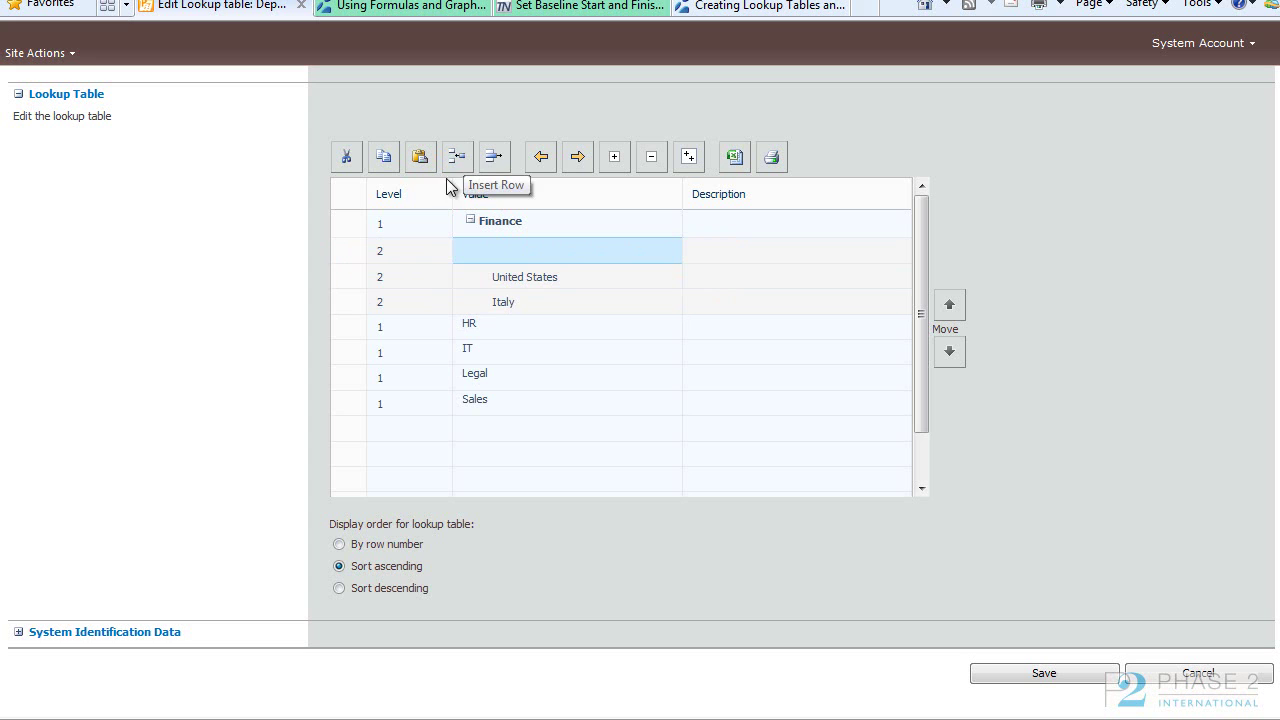
{"action": "left_click", "coordinate": [352, 257]}
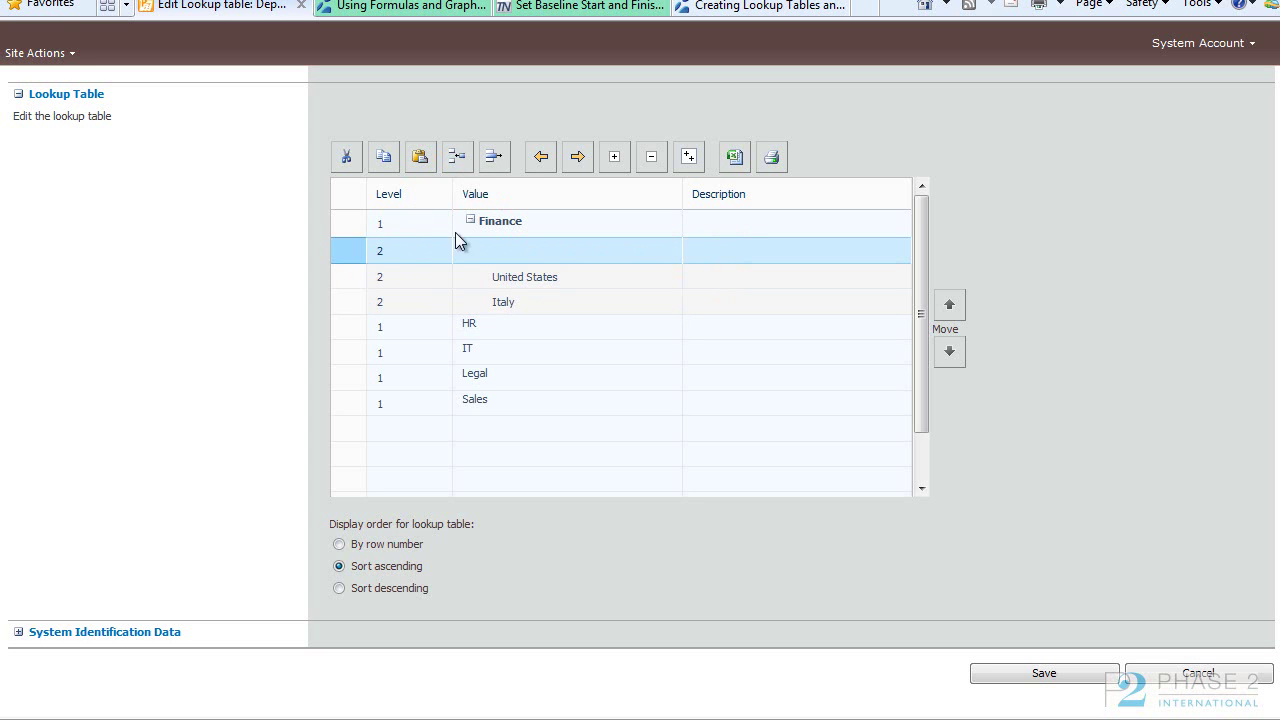
{"action": "left_click", "coordinate": [497, 158]}
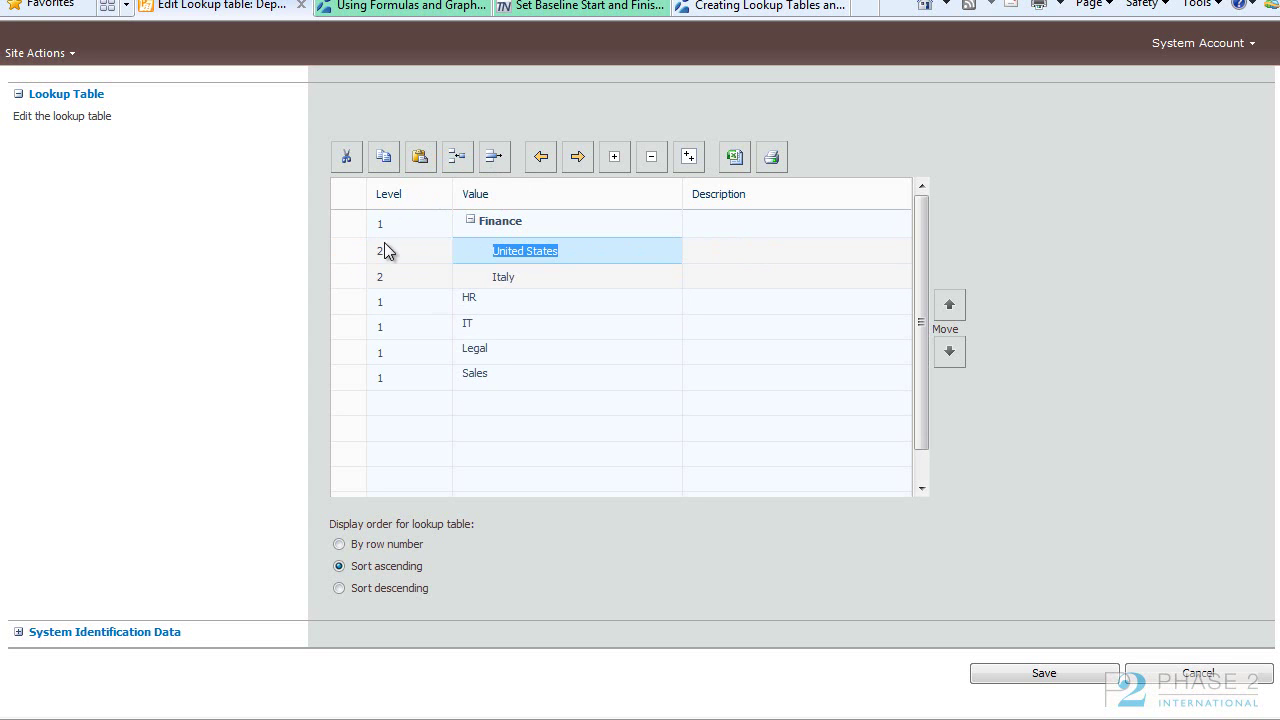
Insert two rows between United States and Italy and enter the values Honolulu Hawaii and Los Angeles California.
{"action": "left_click", "coordinate": [350, 283]}
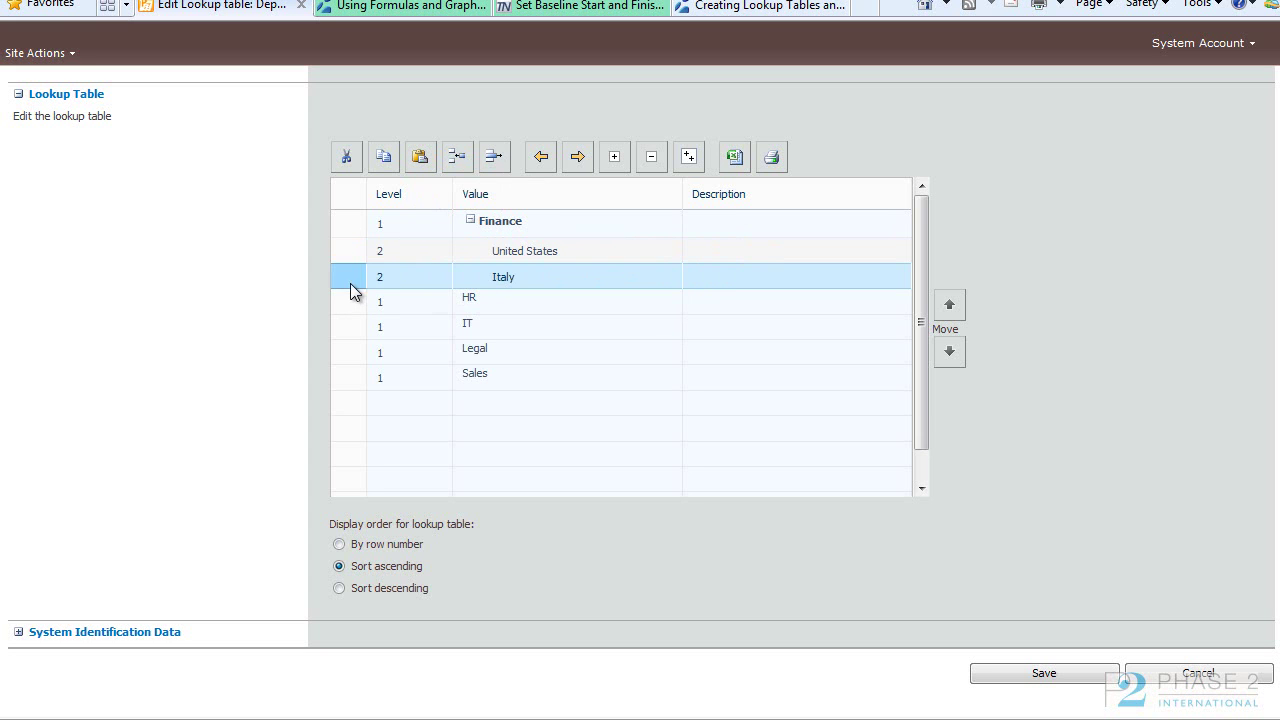
{"action": "left_click", "coordinate": [460, 158]}
{"action": "left_click", "coordinate": [460, 158]}
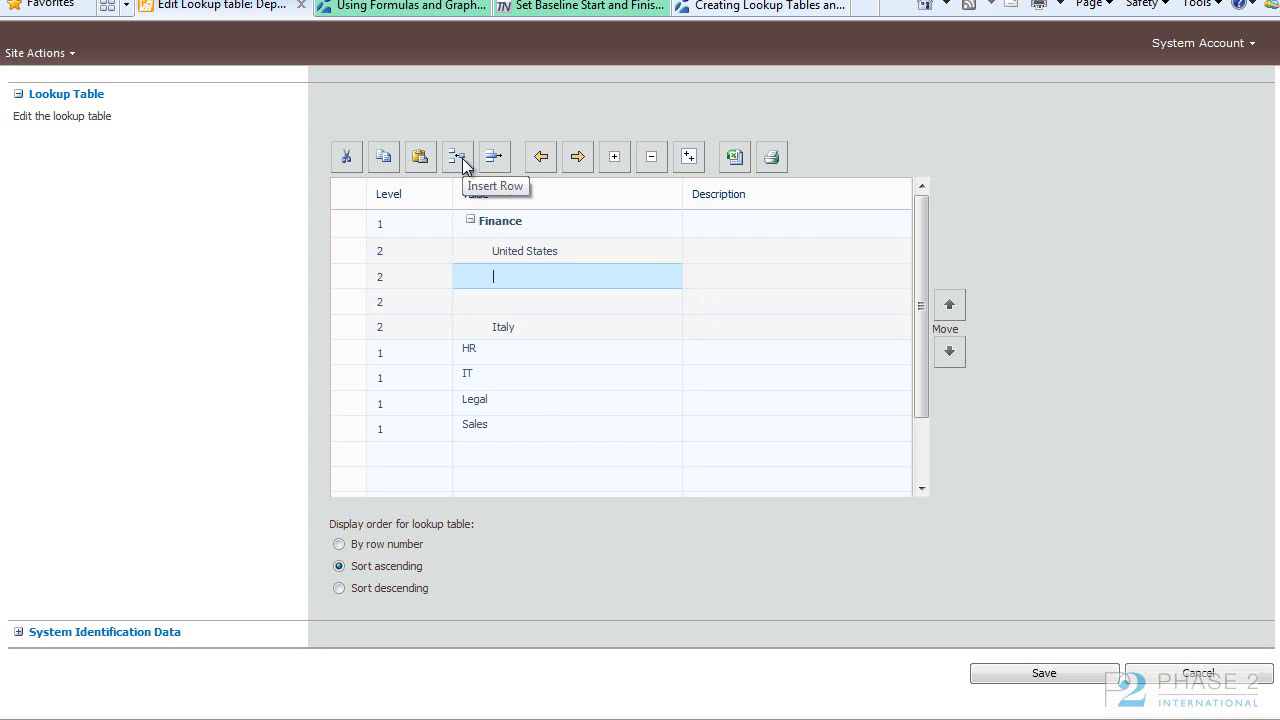
{"action": "left_click", "coordinate": [517, 280]}
{"action": "type", "text": "Honolulu H"}
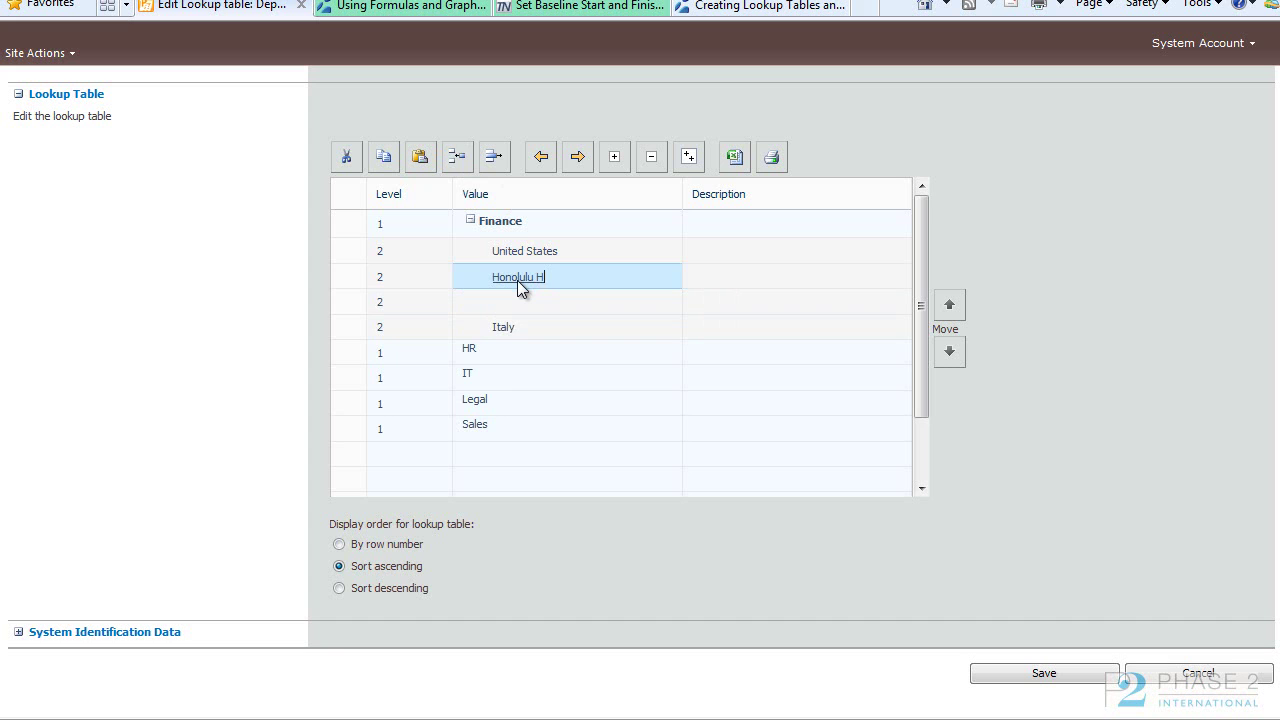
{"action": "type", "text": "awaii"}
{"action": "key", "text": "Return"}
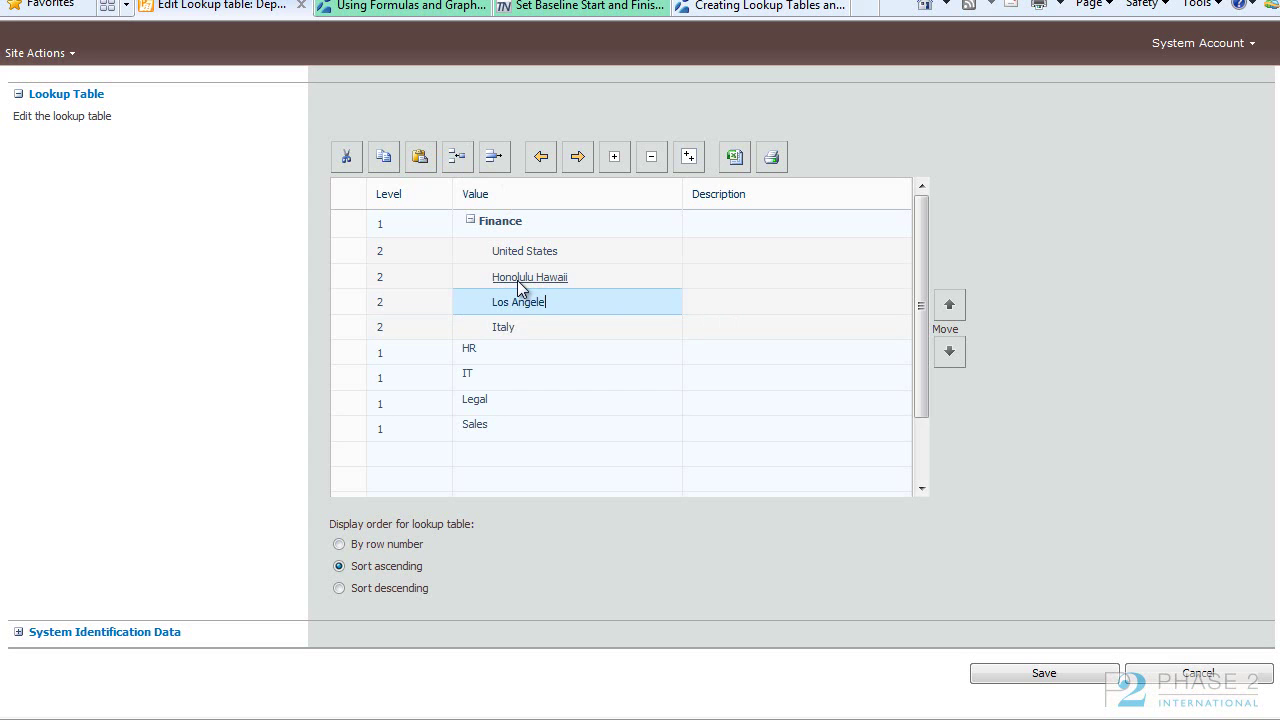
{"action": "type", "text": "Los Angeles California"}
{"action": "key", "text": "Return"}
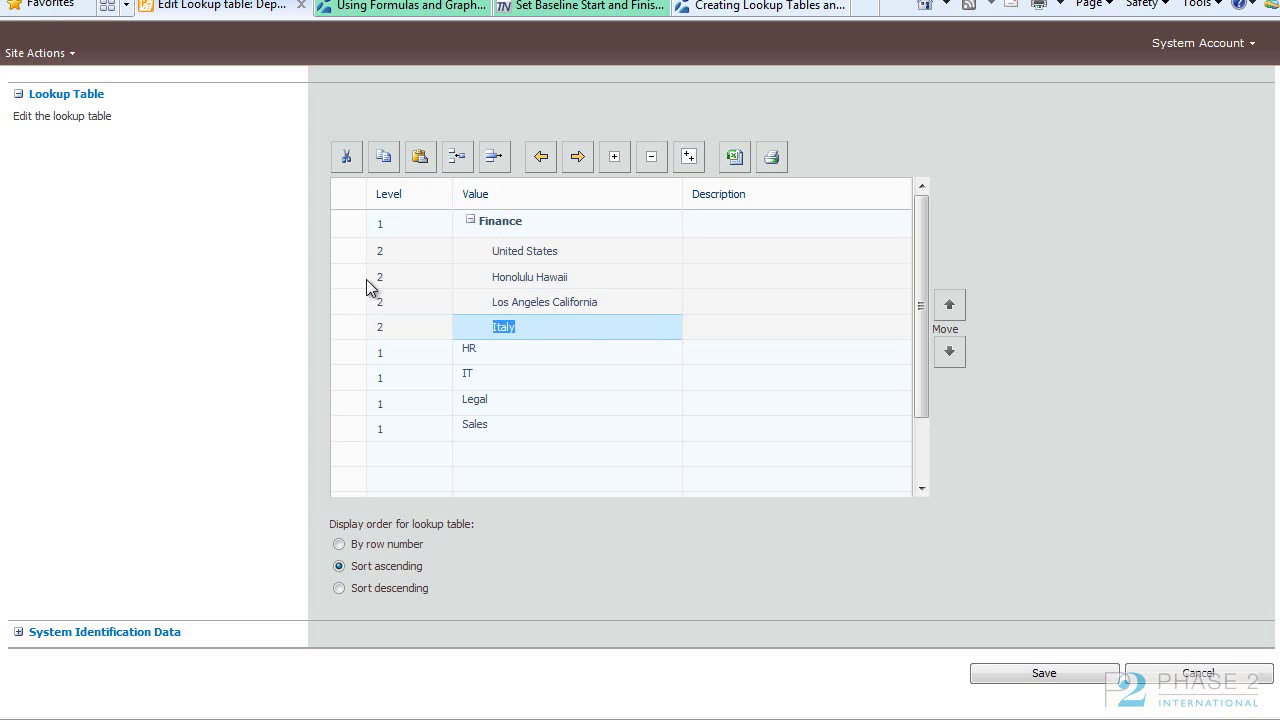
Indent Honolulu Hawaii and Los Angeles California to level 3 so they sit under United States.
{"action": "left_click", "coordinate": [343, 300]}
{"action": "left_click", "coordinate": [349, 277]}
{"action": "left_click", "coordinate": [578, 160]}
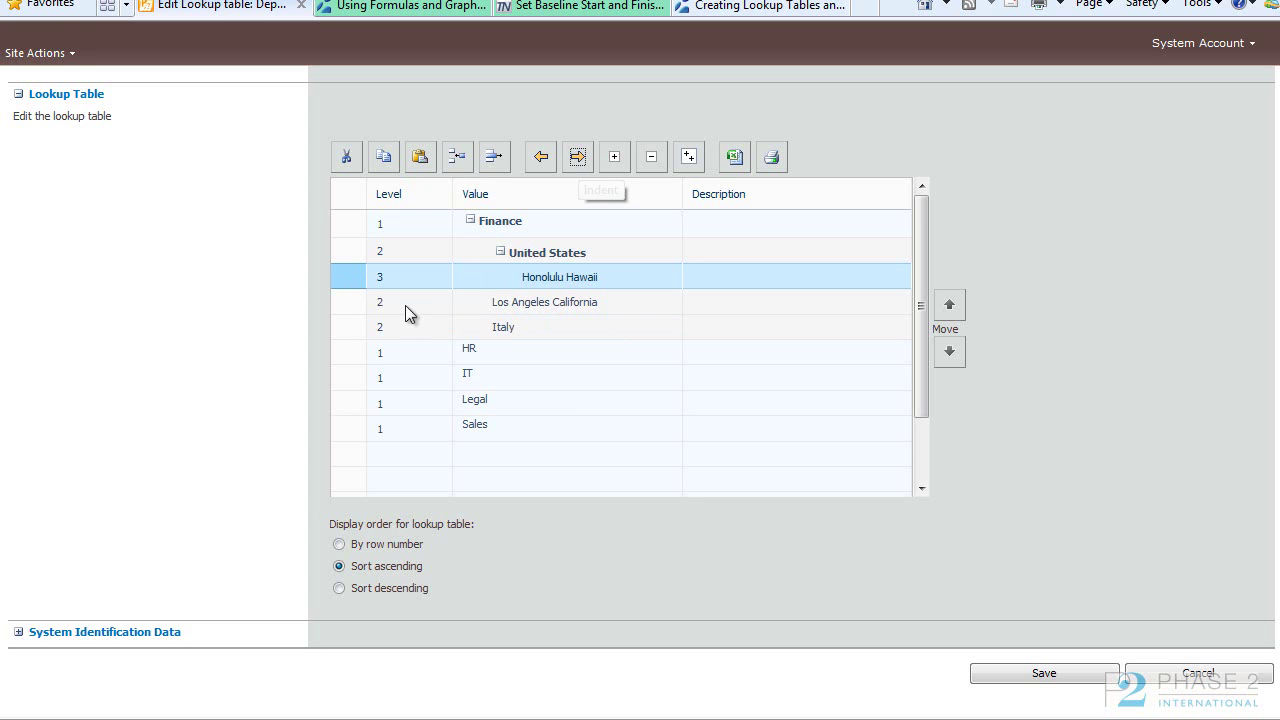
{"action": "left_click", "coordinate": [345, 302]}
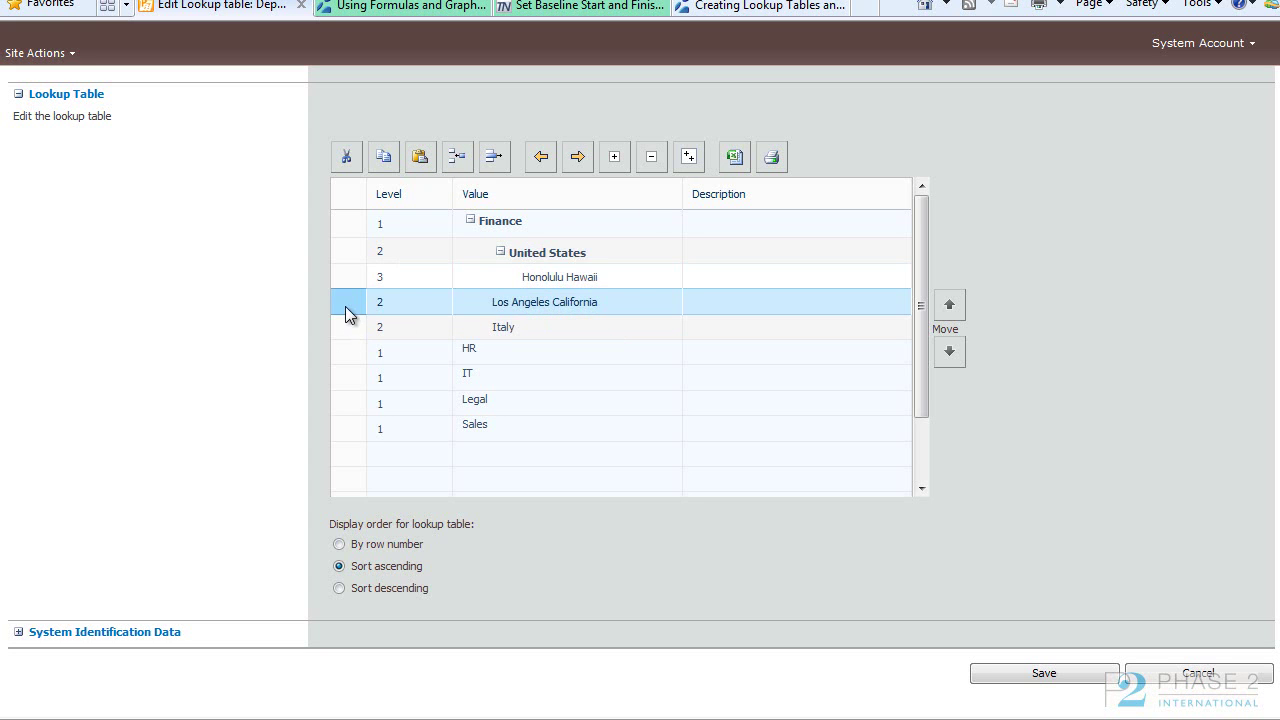
{"action": "left_click", "coordinate": [577, 160]}
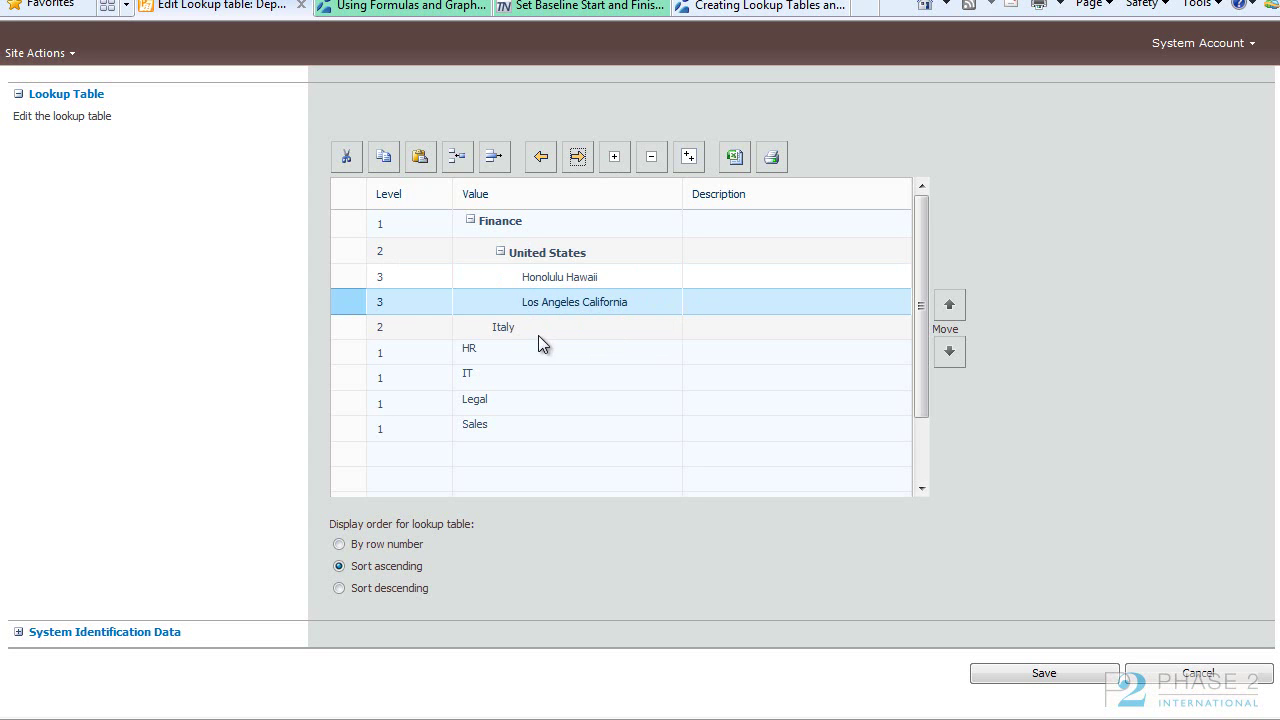
Insert a row with the value Rome directly below Italy and indent it to level 3.
{"action": "left_click", "coordinate": [511, 326]}
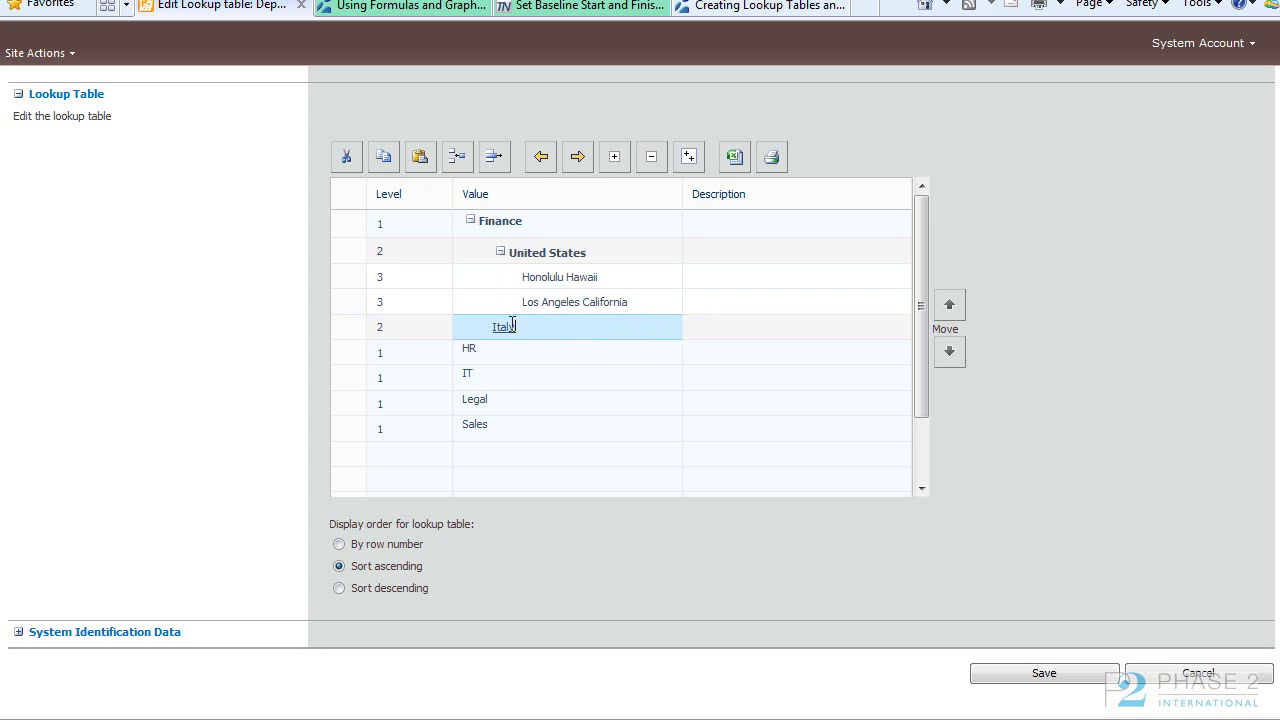
{"action": "left_click", "coordinate": [457, 156]}
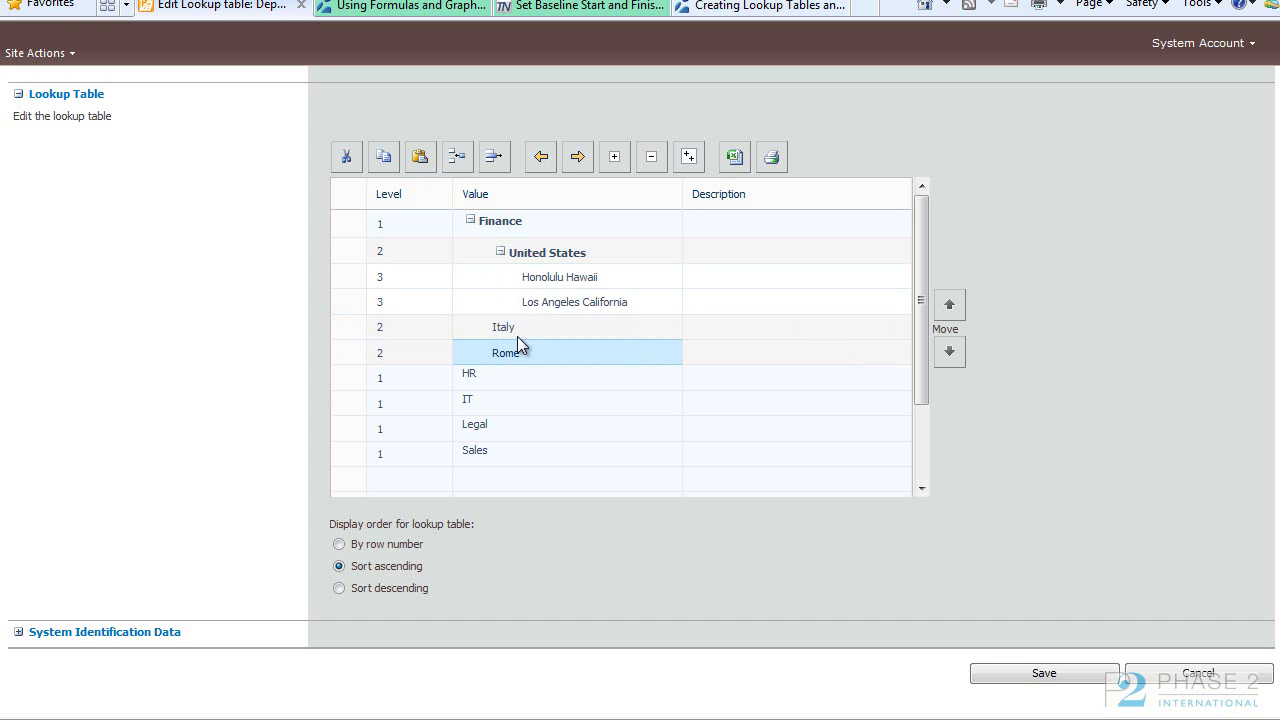
{"action": "left_click", "coordinate": [347, 346]}
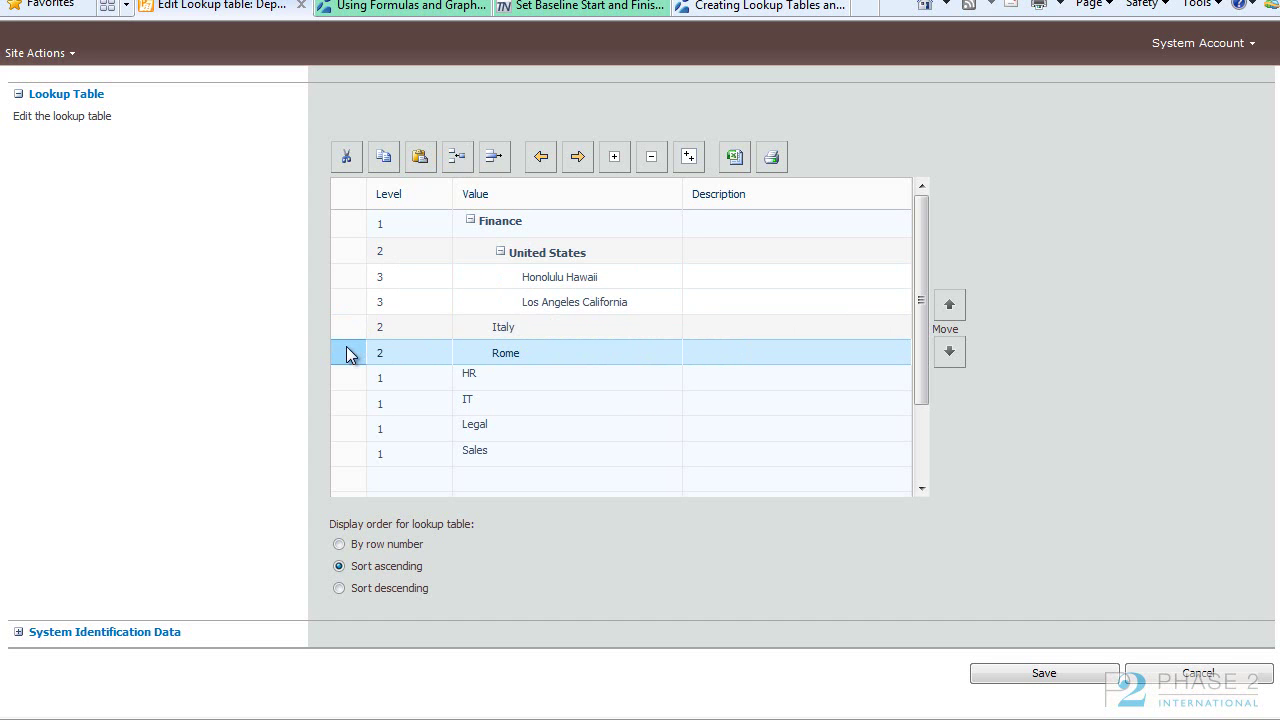
{"action": "left_click", "coordinate": [577, 156]}
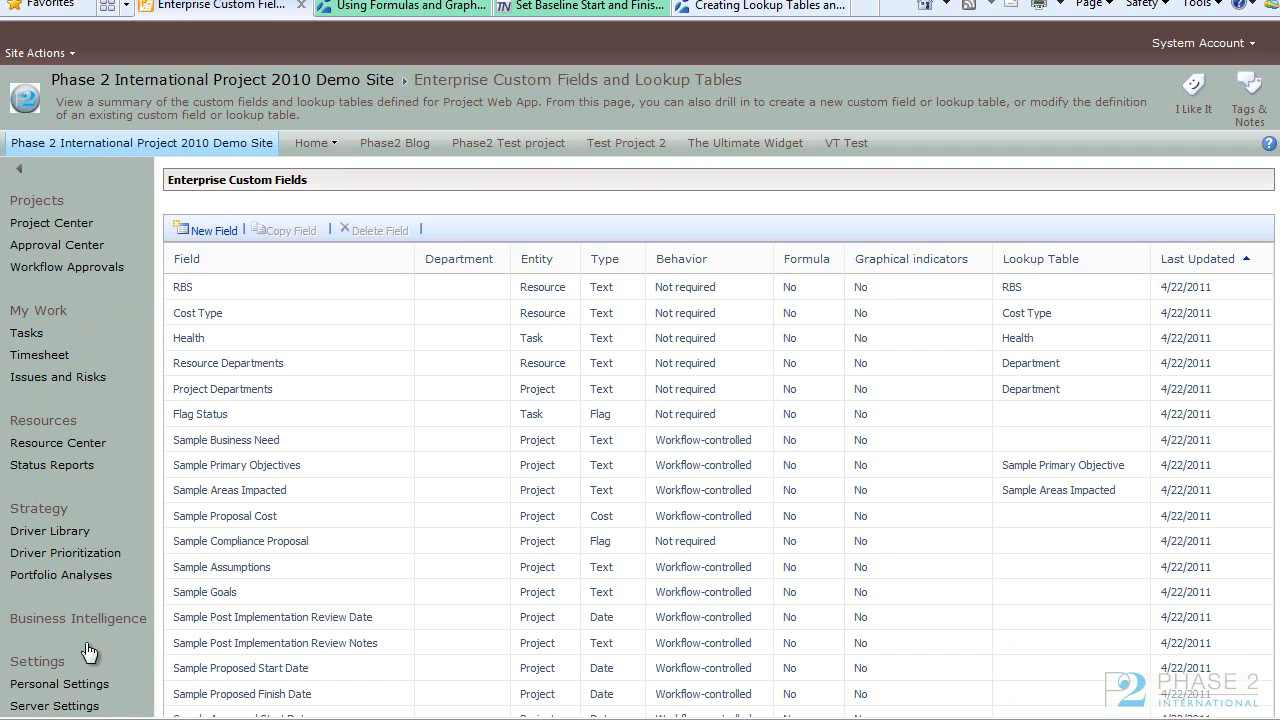
Open the first listed user's account for editing from Manage Users in Server Settings and go to its Departments section.
{"action": "left_click", "coordinate": [77, 706]}
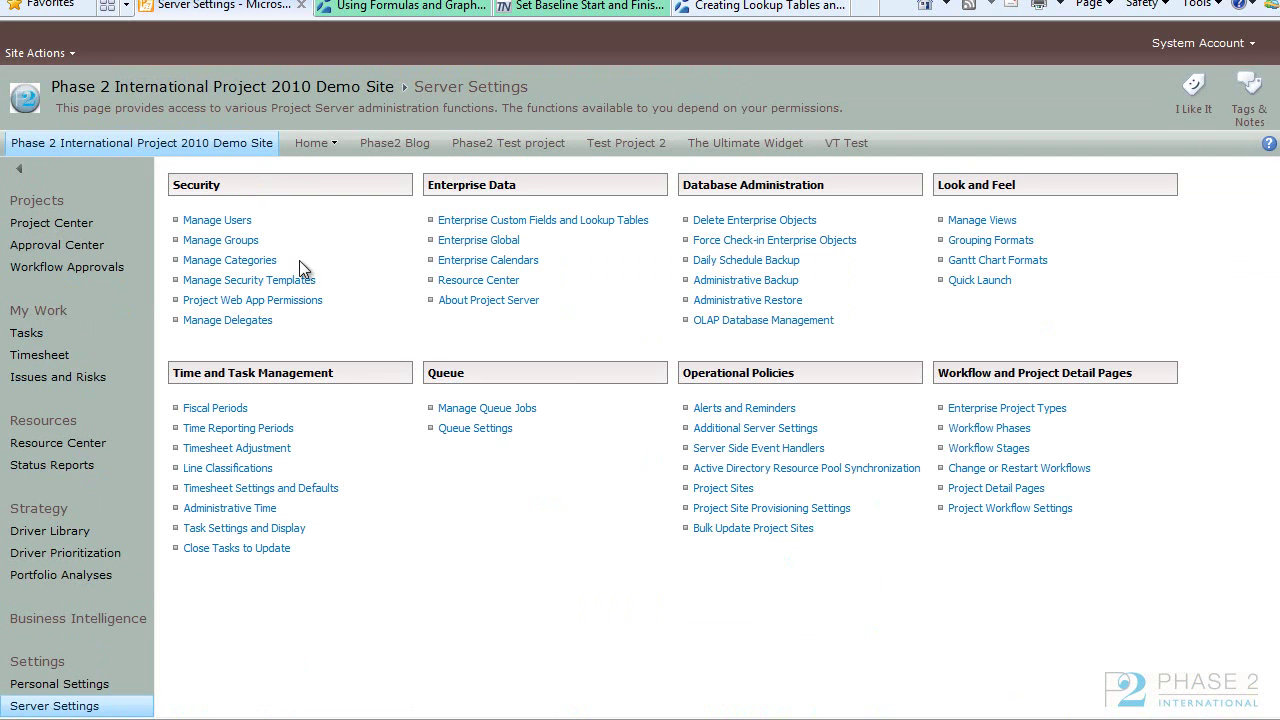
{"action": "left_click", "coordinate": [211, 226]}
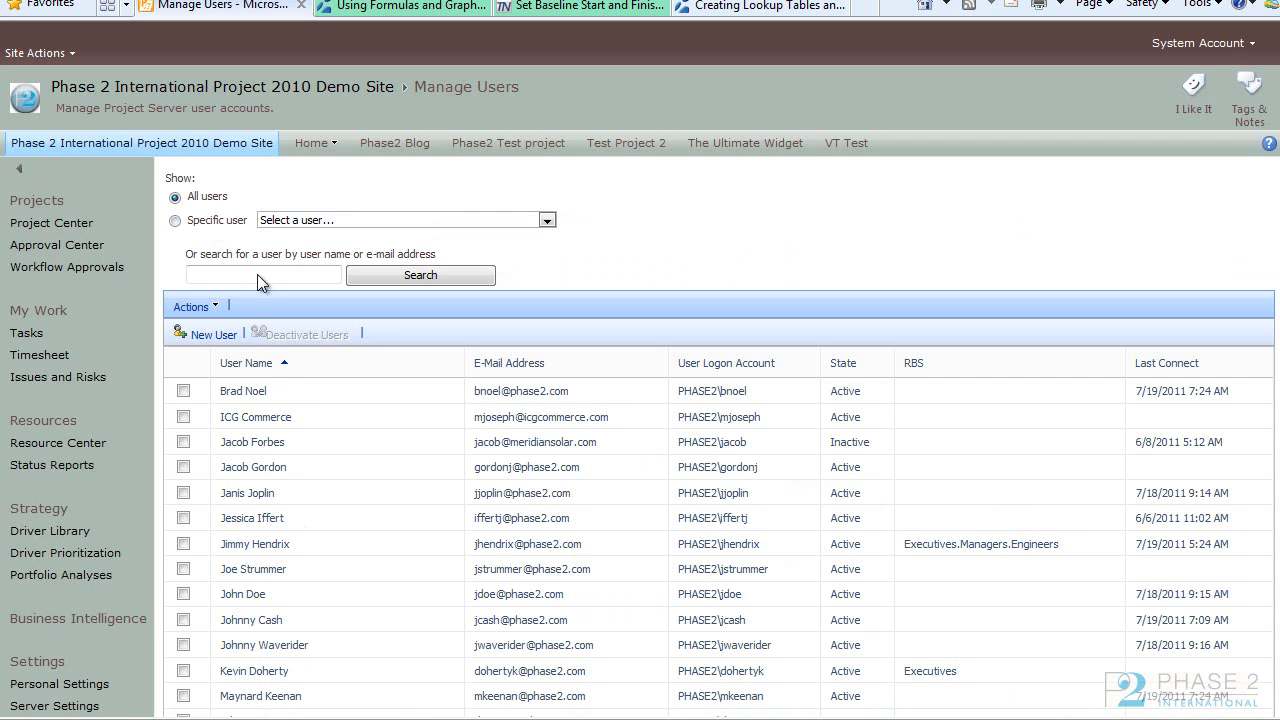
{"action": "left_click", "coordinate": [245, 398]}
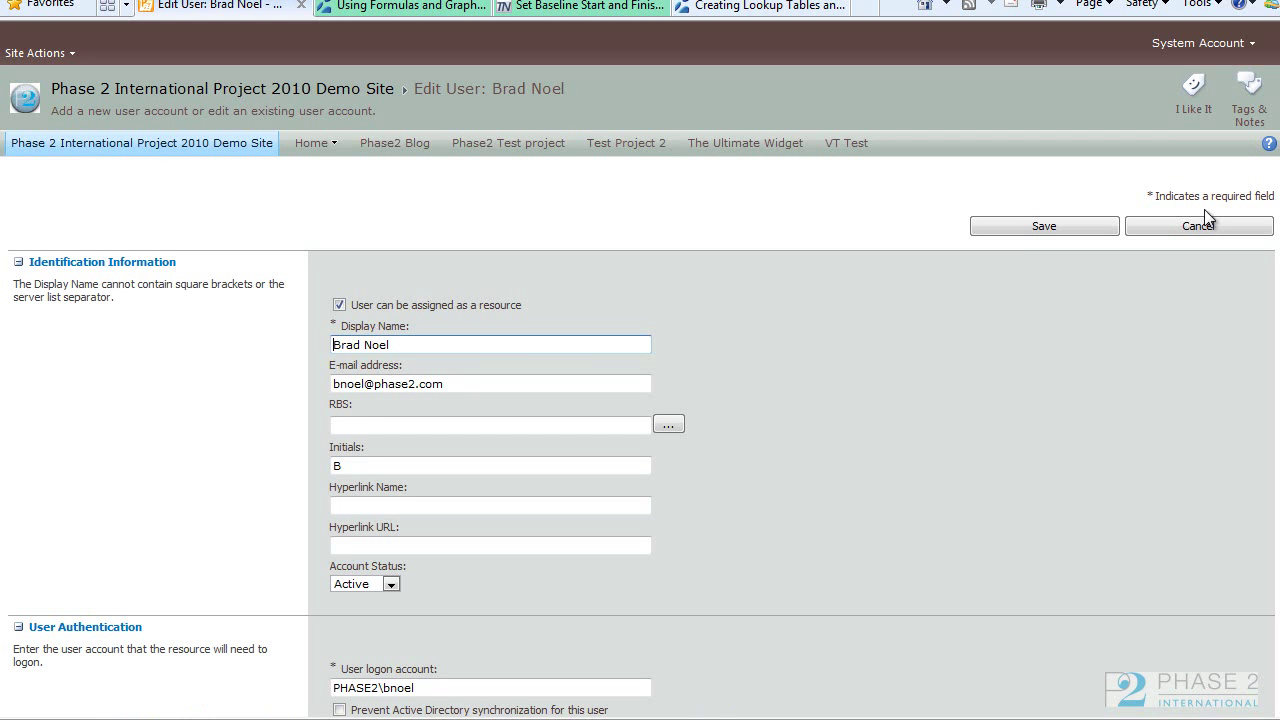
{"action": "scroll", "coordinate": [640, 400], "scroll_direction": "down", "scroll_amount": 5}
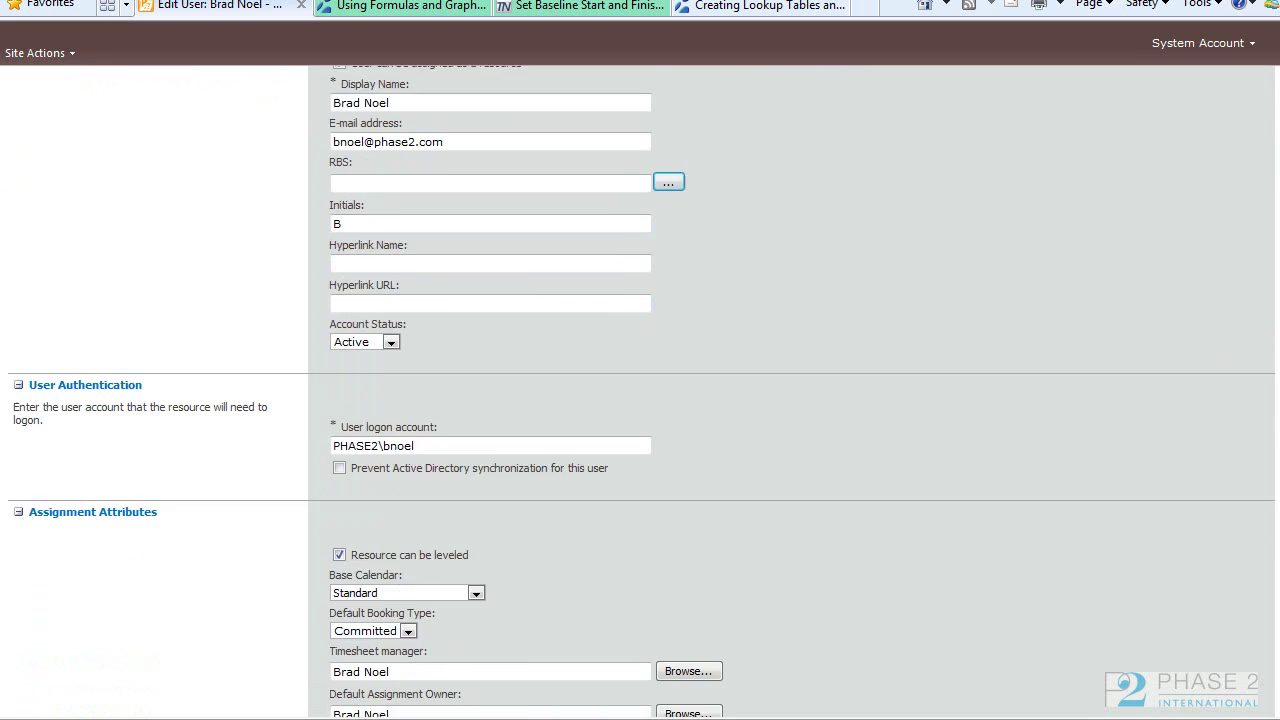
{"action": "scroll", "coordinate": [640, 400], "scroll_direction": "up", "scroll_amount": 1}
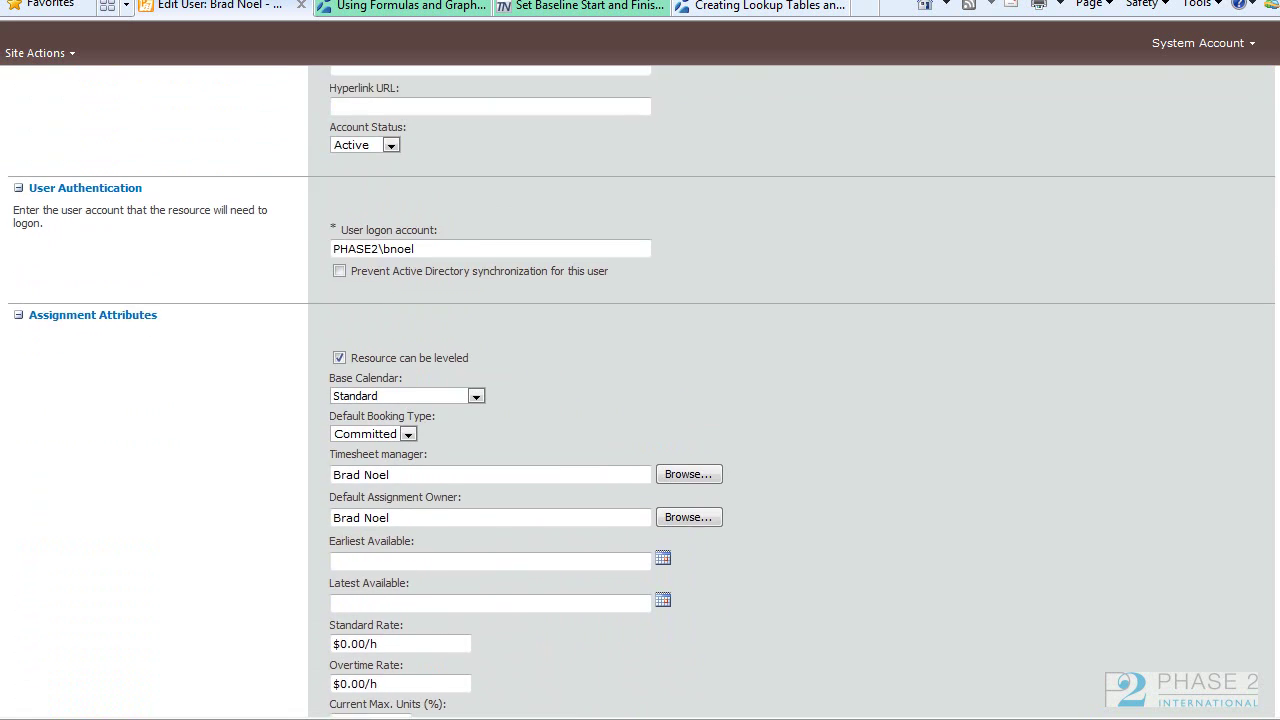
{"action": "scroll", "coordinate": [640, 400], "scroll_direction": "down", "scroll_amount": 6}
{"action": "scroll", "coordinate": [480, 132], "scroll_direction": "down", "scroll_amount": 2}
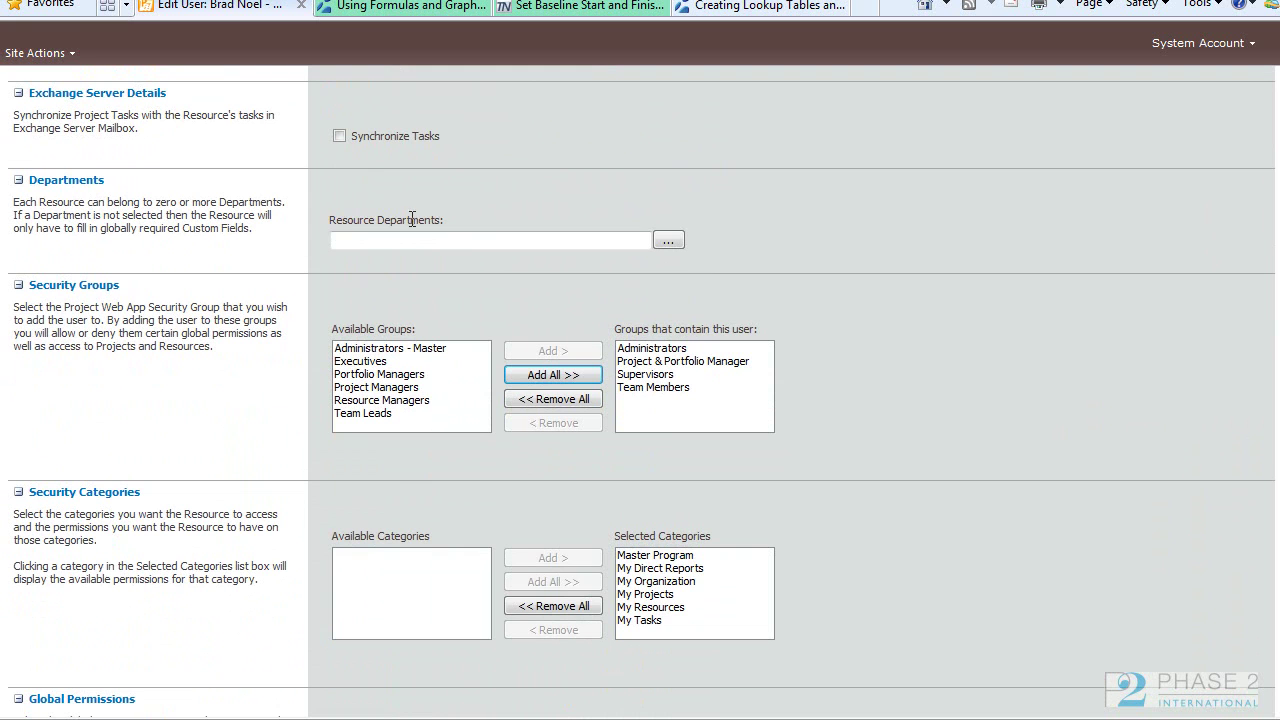
Expand Finance, Italy and United States in the Resource Departments tree and choose Rome as the user's department.
{"action": "left_click", "coordinate": [668, 241]}
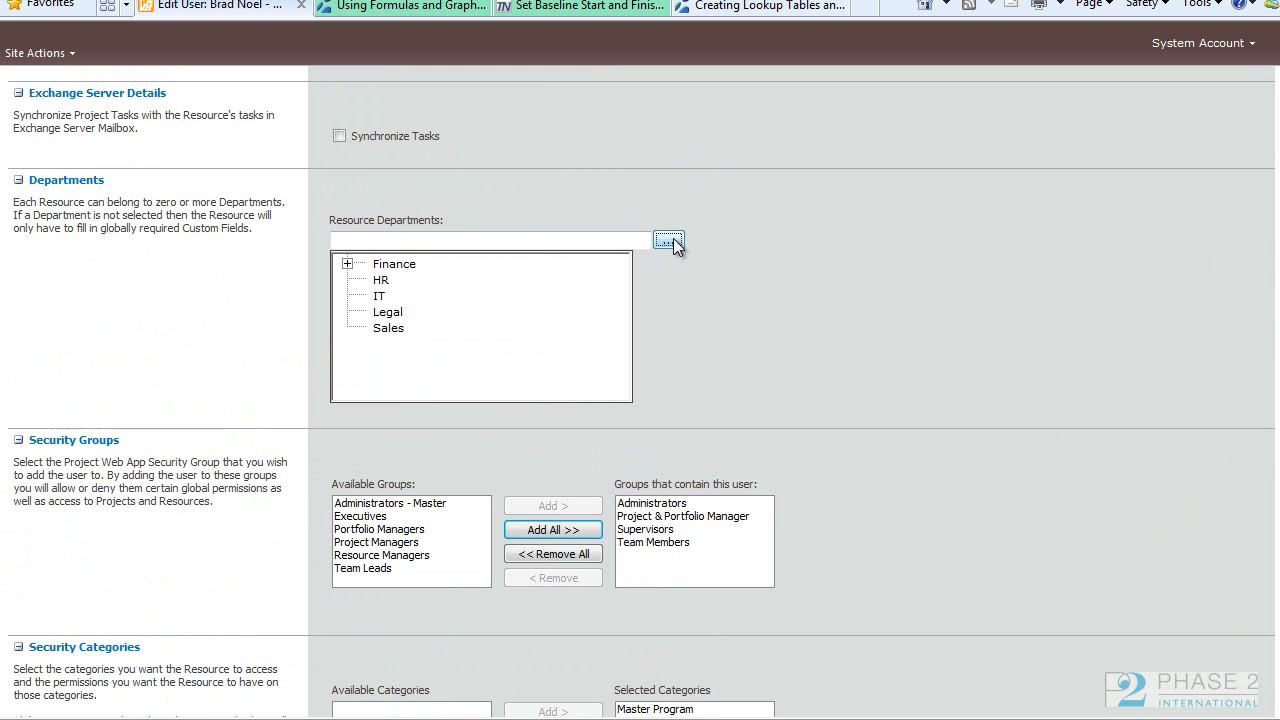
{"action": "left_click", "coordinate": [347, 264]}
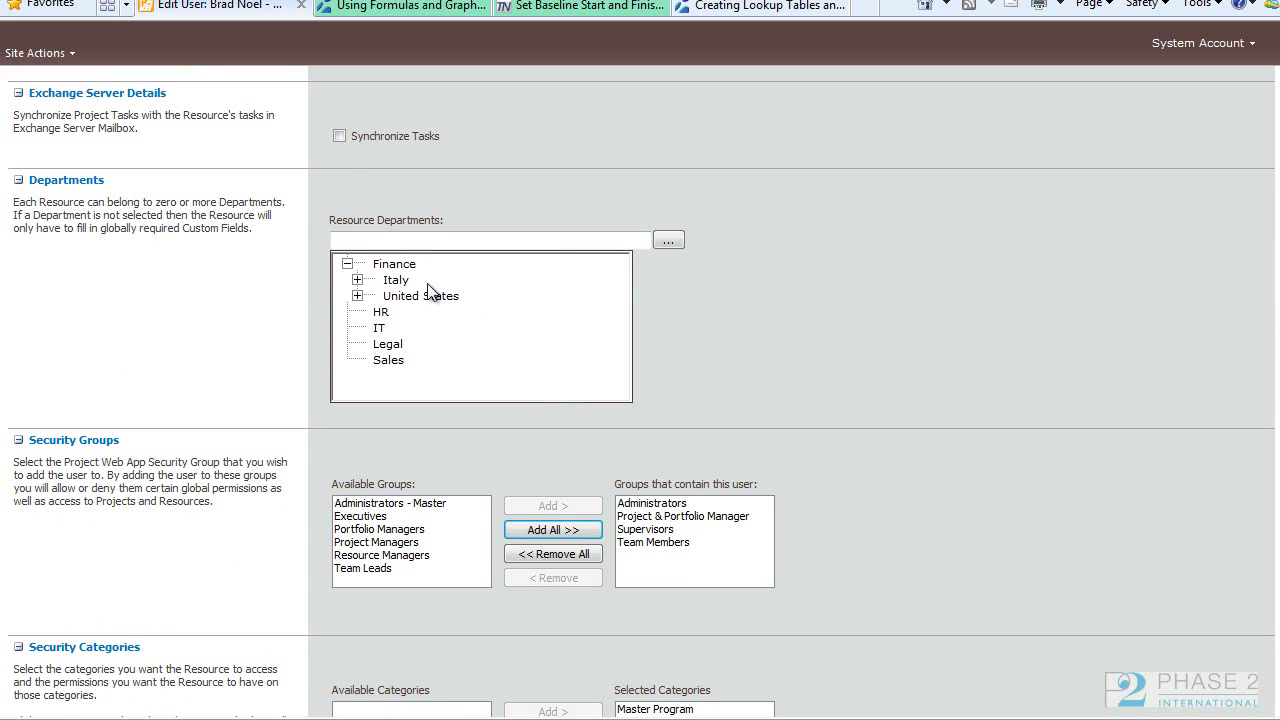
{"action": "left_click", "coordinate": [357, 280]}
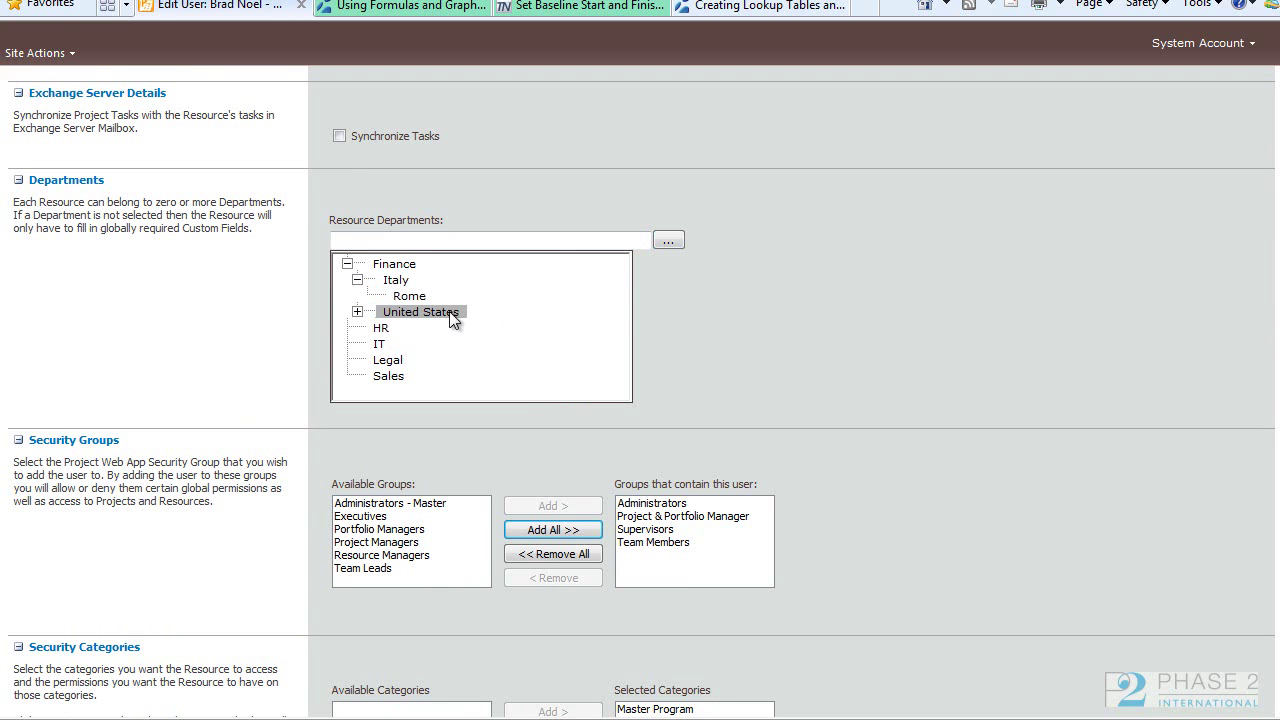
{"action": "left_click", "coordinate": [357, 312]}
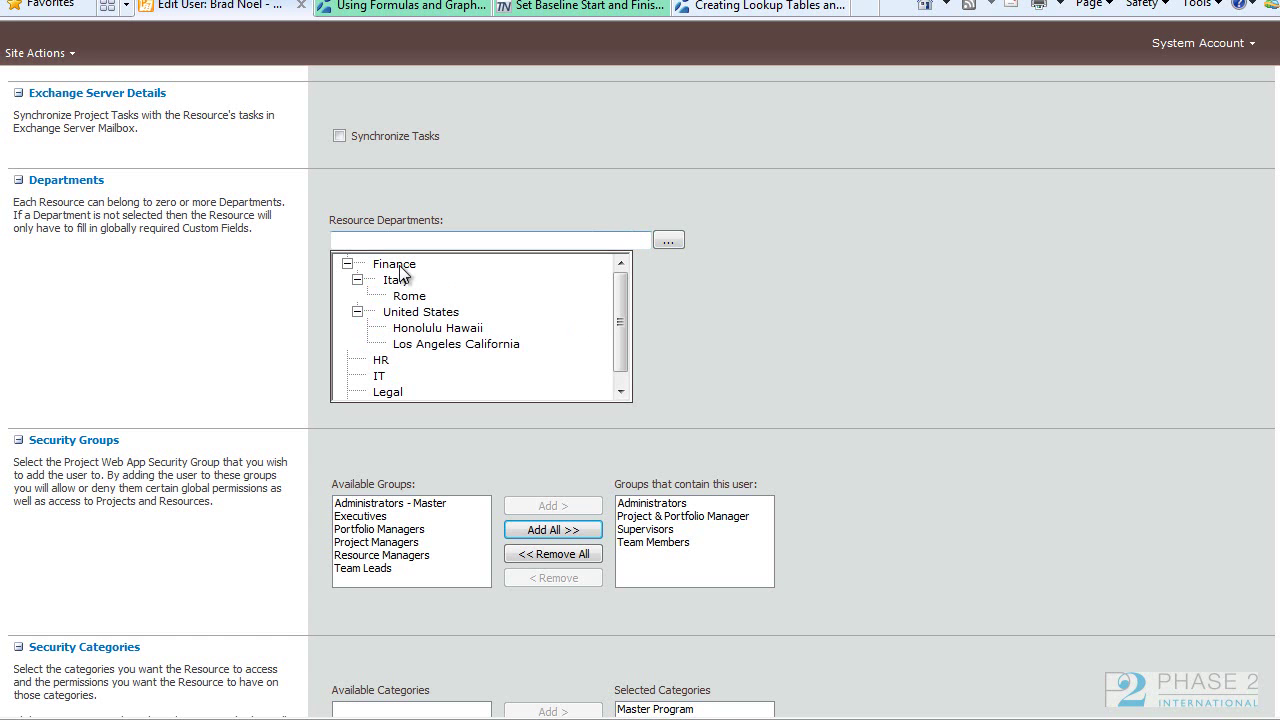
{"action": "left_click", "coordinate": [412, 297]}
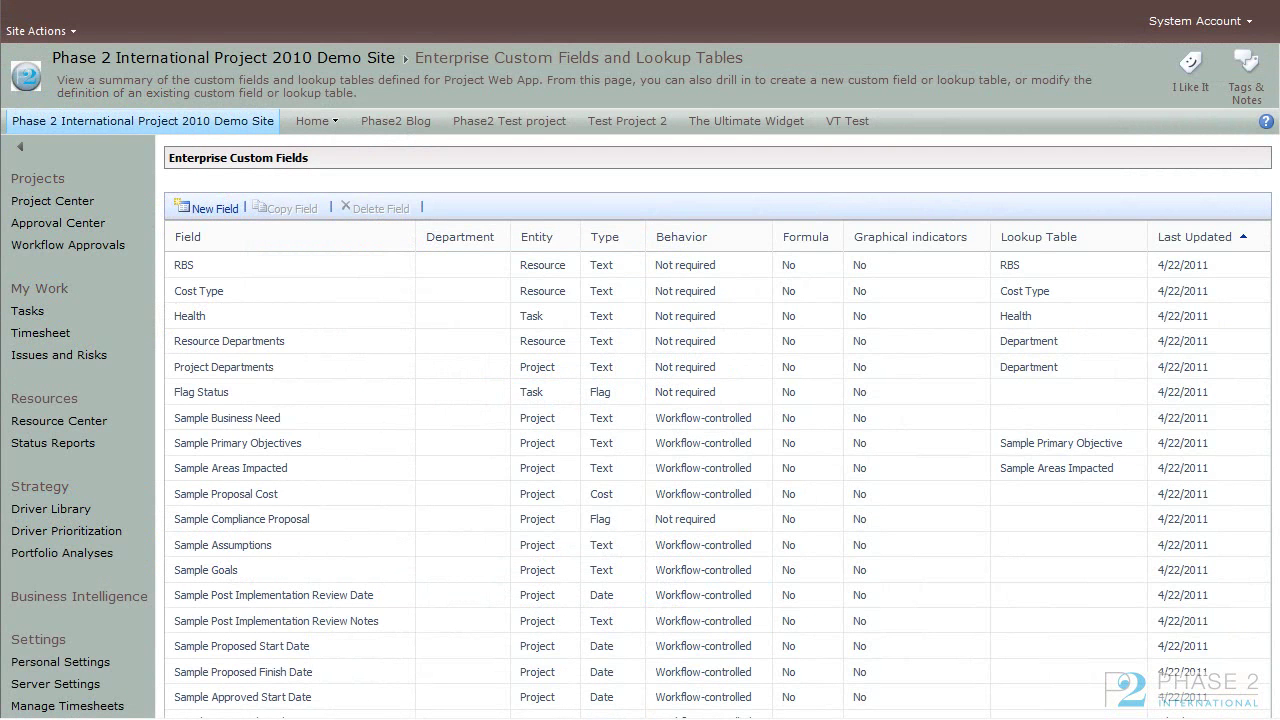
Review the enterprise custom fields and their lookup tables, and start creating a new lookup table.
{"action": "scroll", "coordinate": [640, 380], "scroll_direction": "down", "scroll_amount": 5}
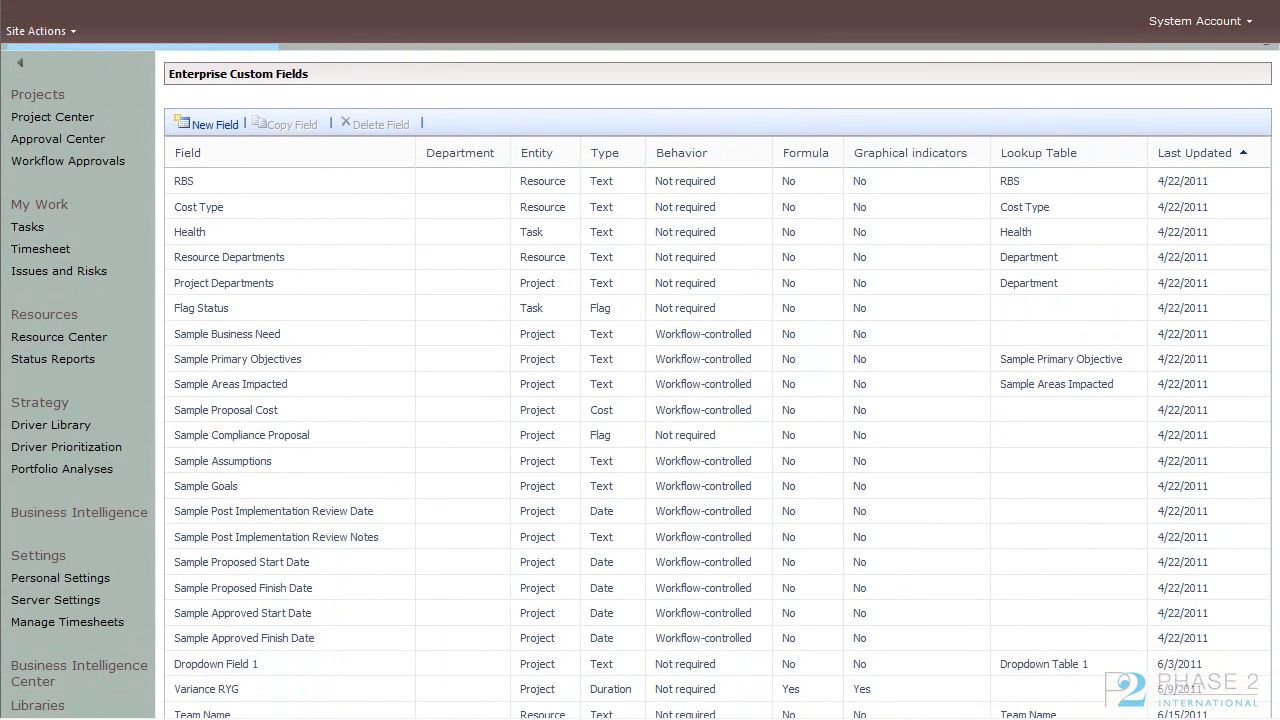
{"action": "scroll", "coordinate": [640, 380], "scroll_direction": "down", "scroll_amount": 3}
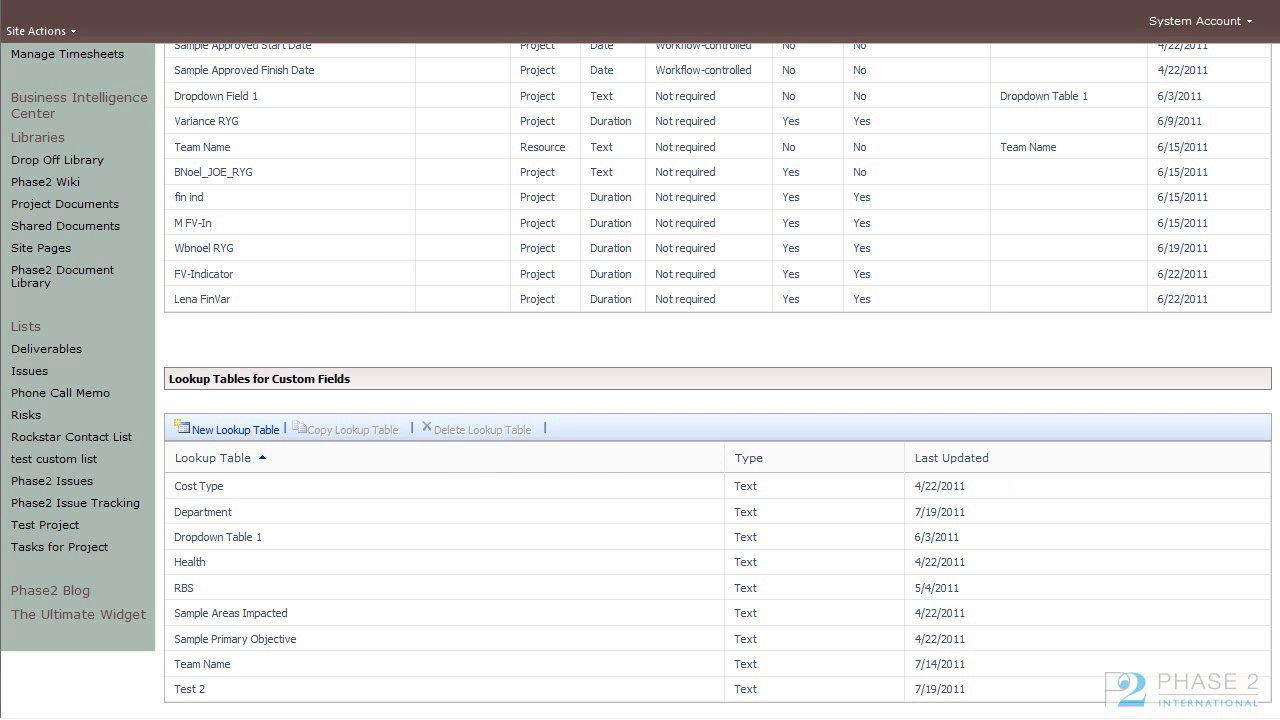
{"action": "scroll", "coordinate": [1270, 485], "scroll_direction": "up", "scroll_amount": 1}
{"action": "scroll", "coordinate": [1277, 520], "scroll_direction": "up", "scroll_amount": 4}
{"action": "scroll", "coordinate": [1277, 537], "scroll_direction": "down", "scroll_amount": 4}
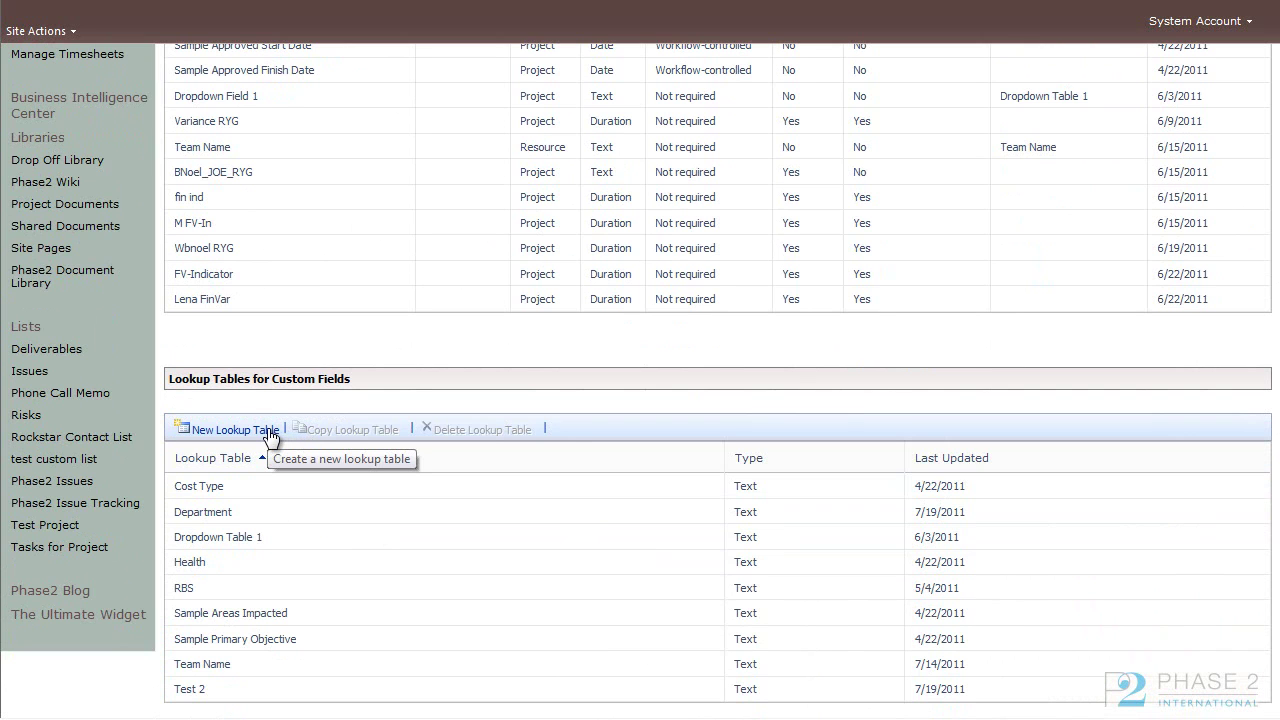
{"action": "left_click", "coordinate": [235, 429]}
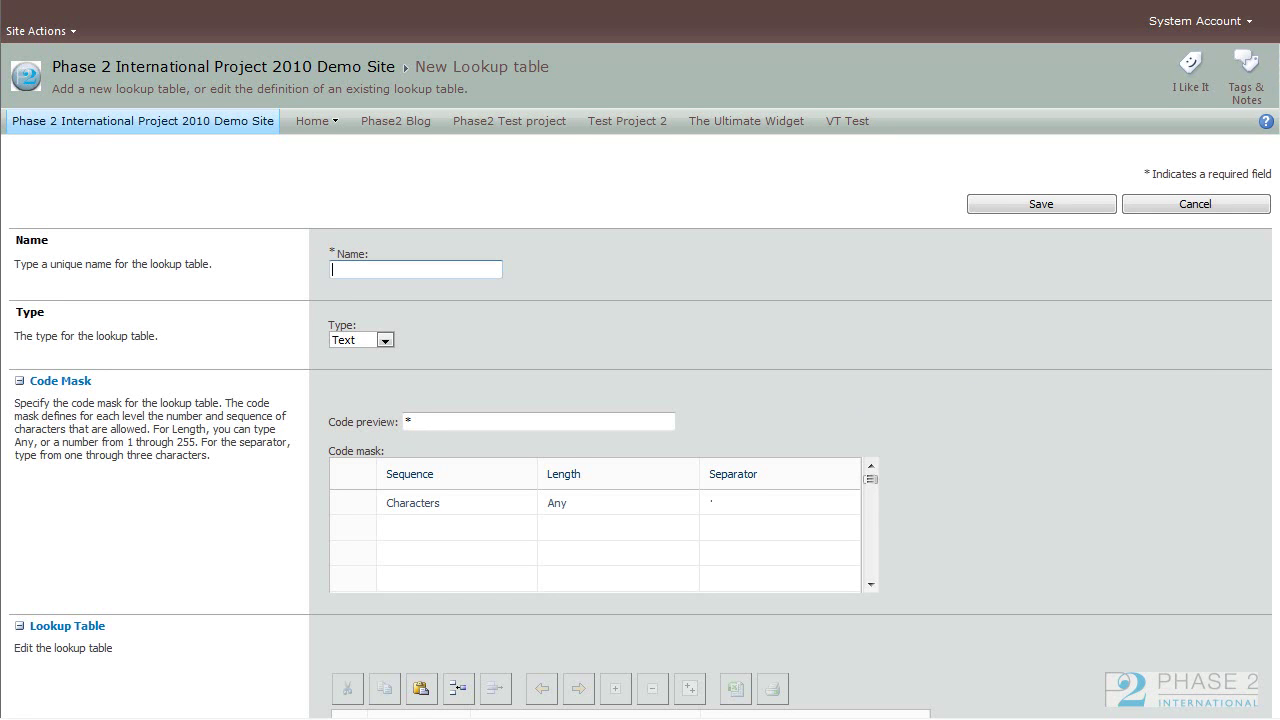
Set the new lookup table's type to Date, leaving its name empty.
{"action": "scroll", "coordinate": [1277, 370], "scroll_direction": "down", "scroll_amount": 2}
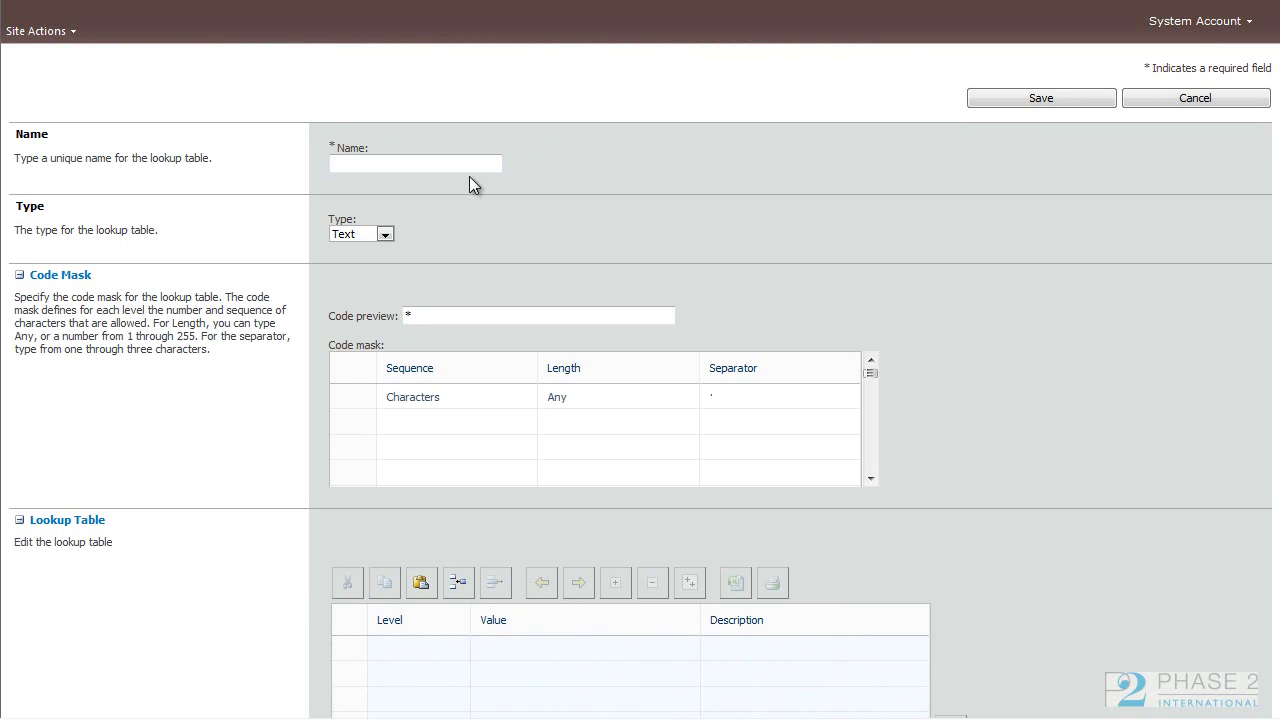
{"action": "left_click", "coordinate": [456, 166]}
{"action": "key", "text": "Tab"}
{"action": "left_click", "coordinate": [385, 236]}
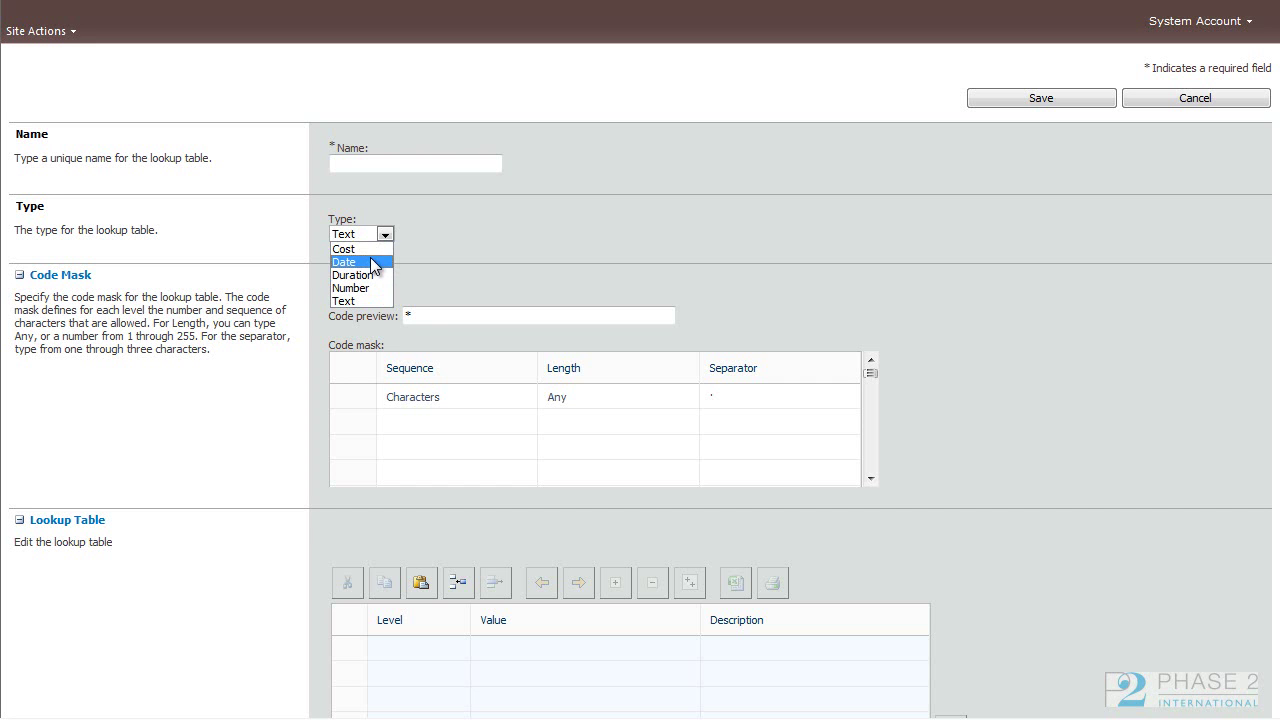
{"action": "left_click", "coordinate": [372, 262]}
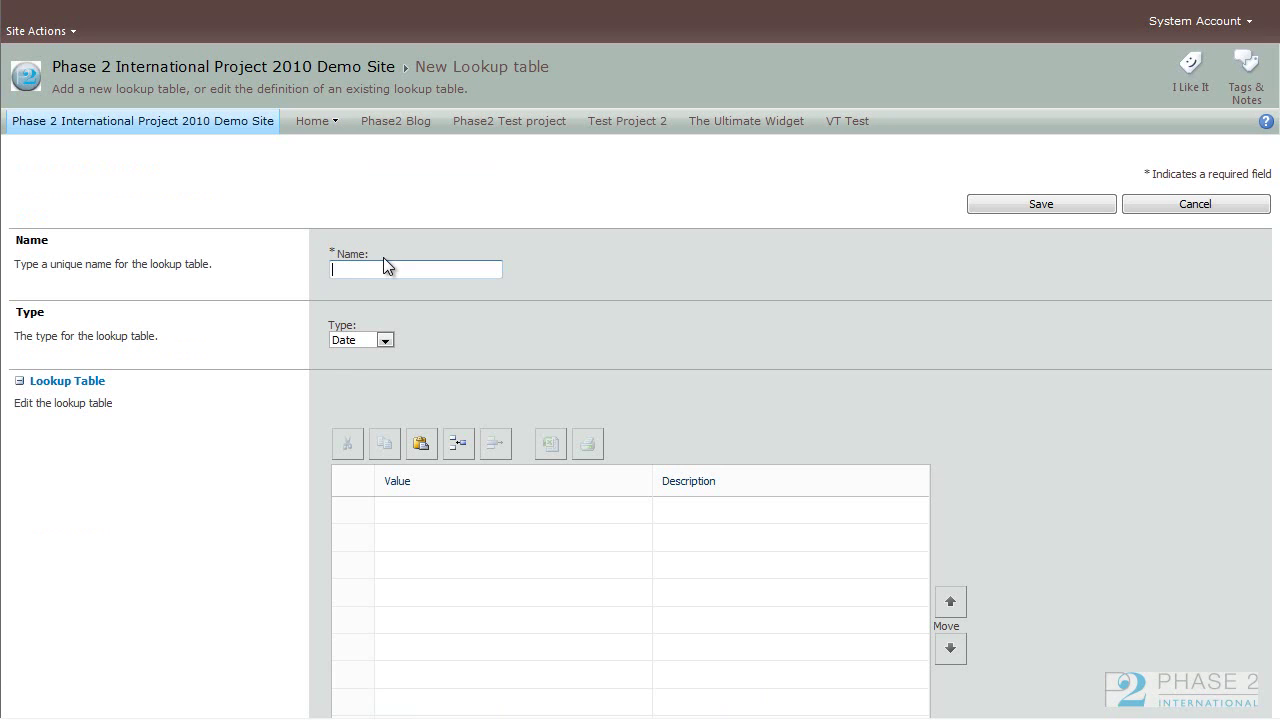
Enter the dates 7/19/2011 and 7/20/2011 as the first two values of the new lookup table.
{"action": "scroll", "coordinate": [640, 380], "scroll_direction": "down", "scroll_amount": 3}
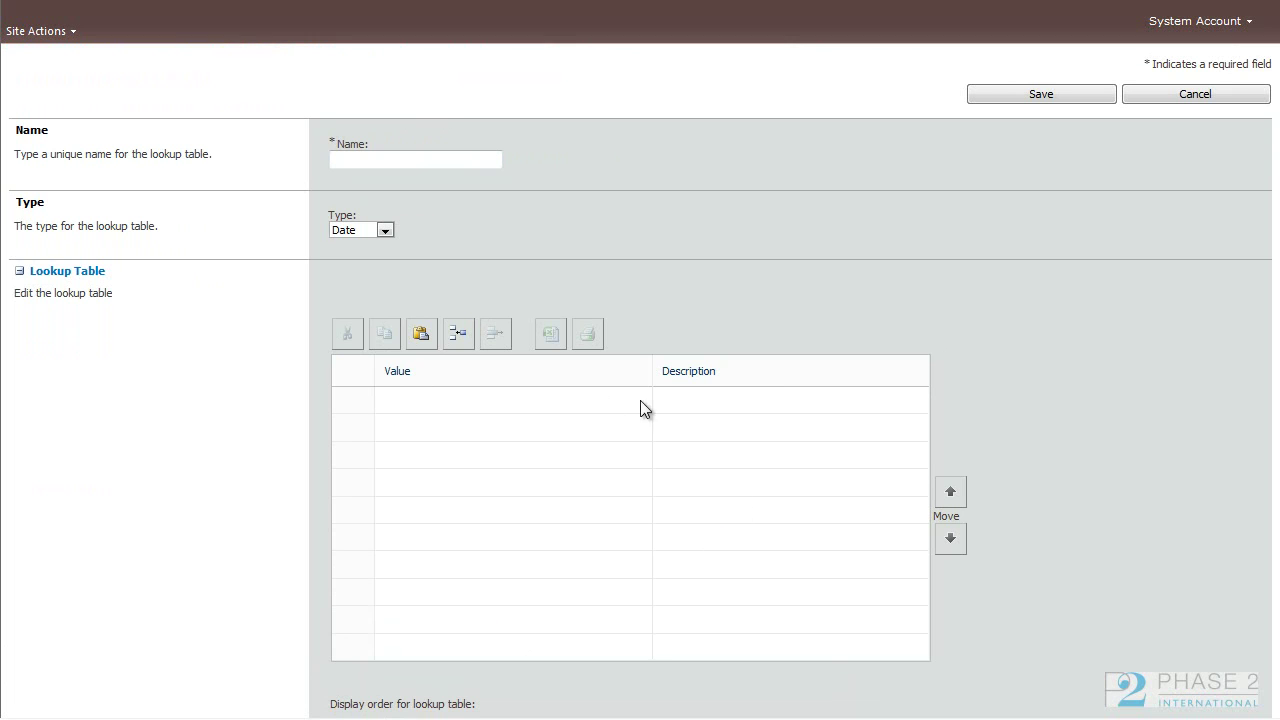
{"action": "left_click", "coordinate": [437, 402]}
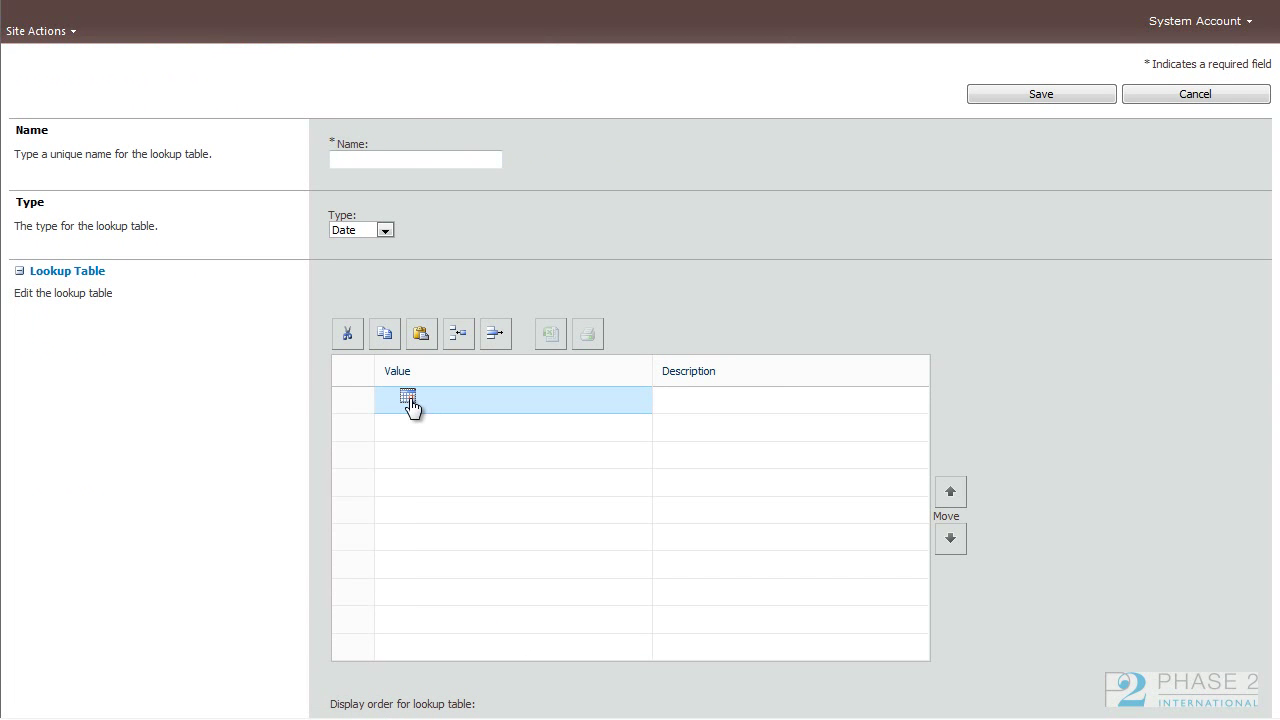
{"action": "left_click", "coordinate": [408, 399]}
{"action": "left_click", "coordinate": [299, 530]}
{"action": "left_click", "coordinate": [458, 433]}
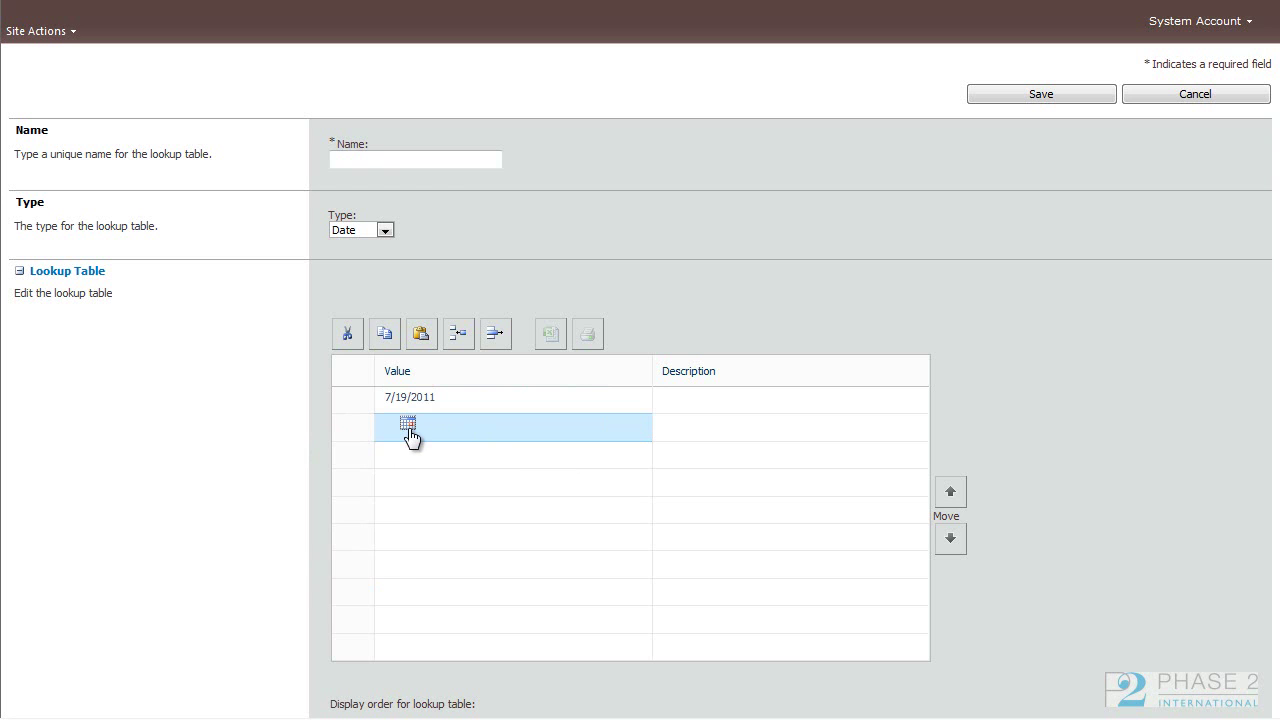
{"action": "left_click", "coordinate": [411, 433]}
{"action": "left_click", "coordinate": [331, 556]}
Change the new lookup table's type to Cost and accept the loss of the entered dates.
{"action": "left_click", "coordinate": [385, 230]}
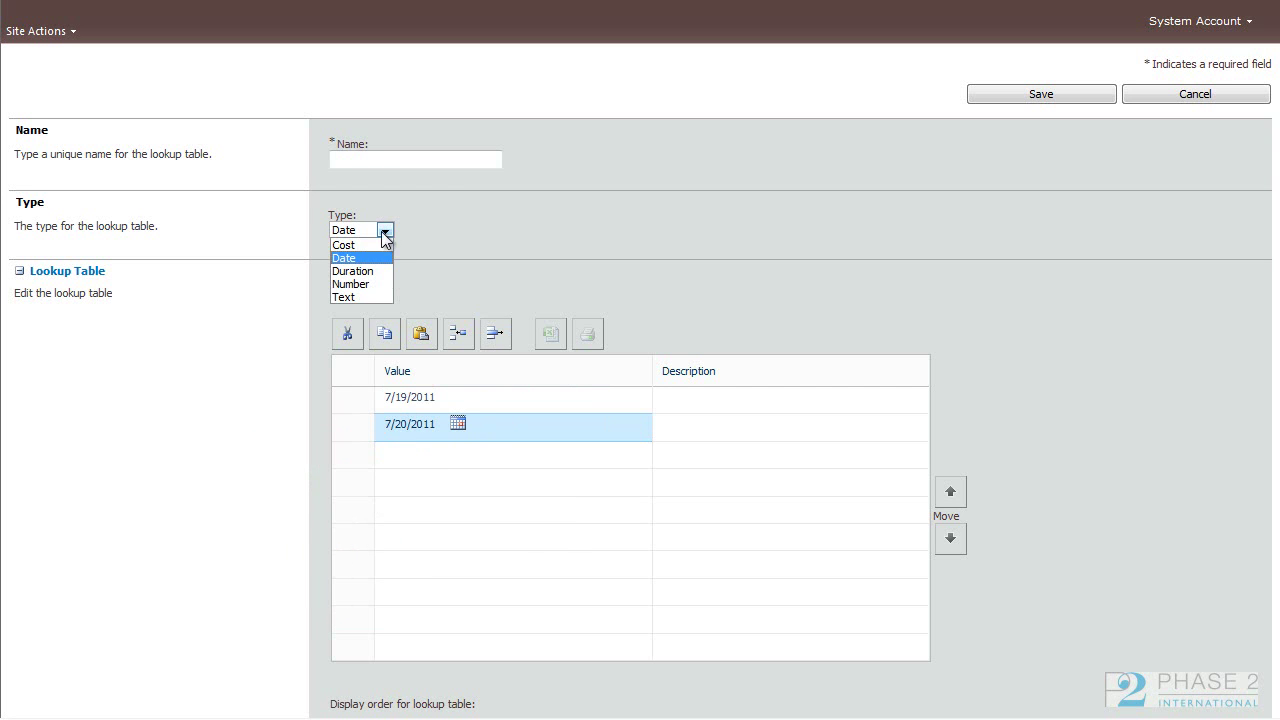
{"action": "left_click", "coordinate": [364, 246]}
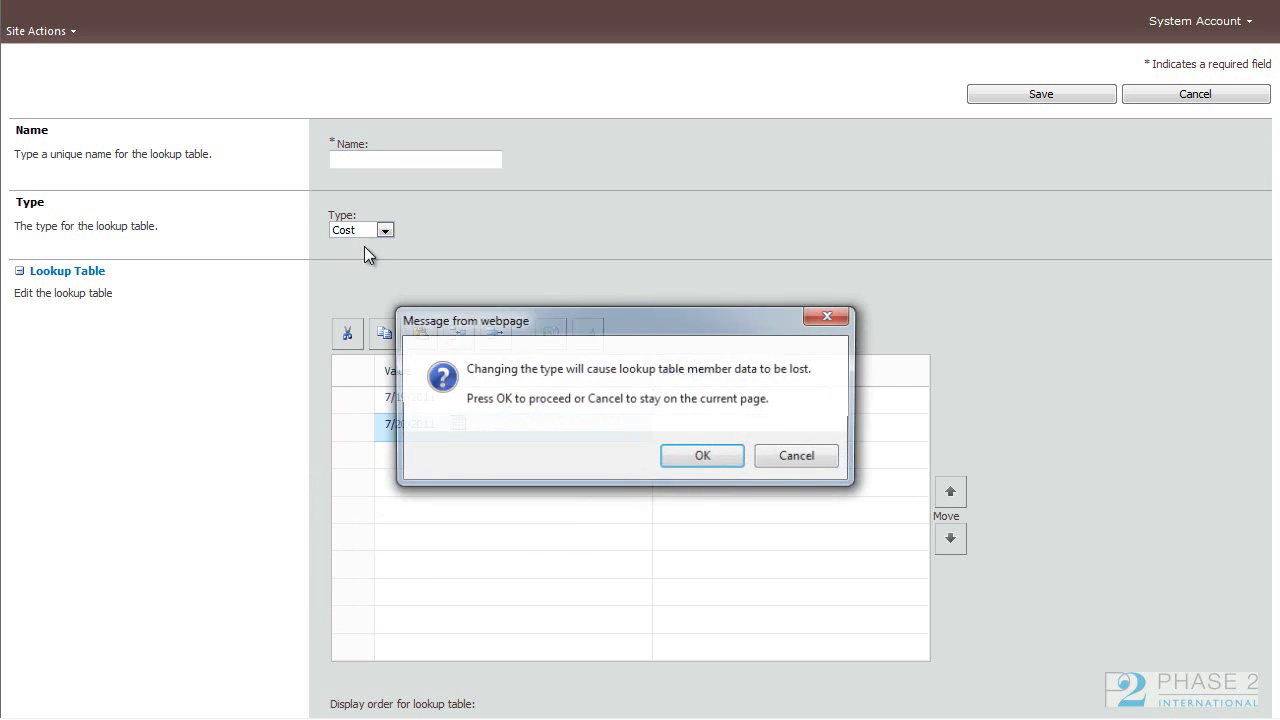
{"action": "left_click", "coordinate": [693, 455]}
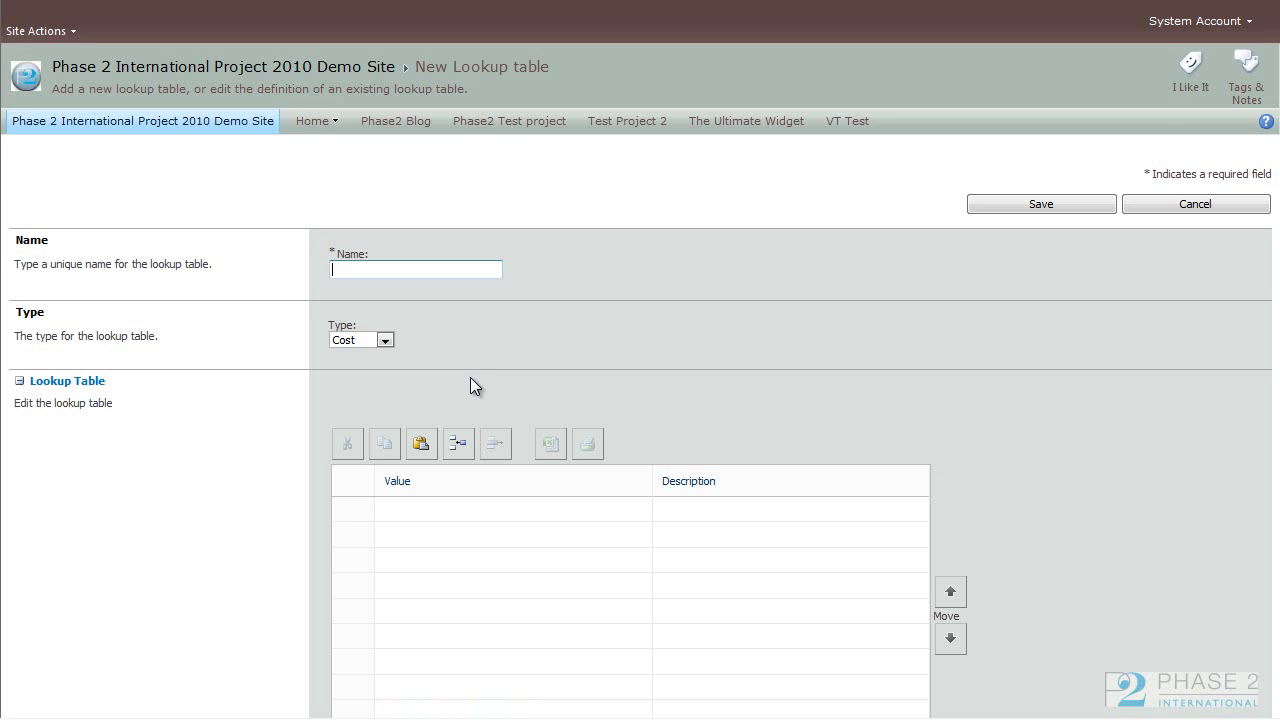
{"action": "left_click", "coordinate": [424, 517]}
Examine the value grid, the display order options and the types offered for the new lookup table.
{"action": "scroll", "coordinate": [1260, 297], "scroll_direction": "down", "scroll_amount": 3}
{"action": "scroll", "coordinate": [640, 377], "scroll_direction": "up", "scroll_amount": 3}
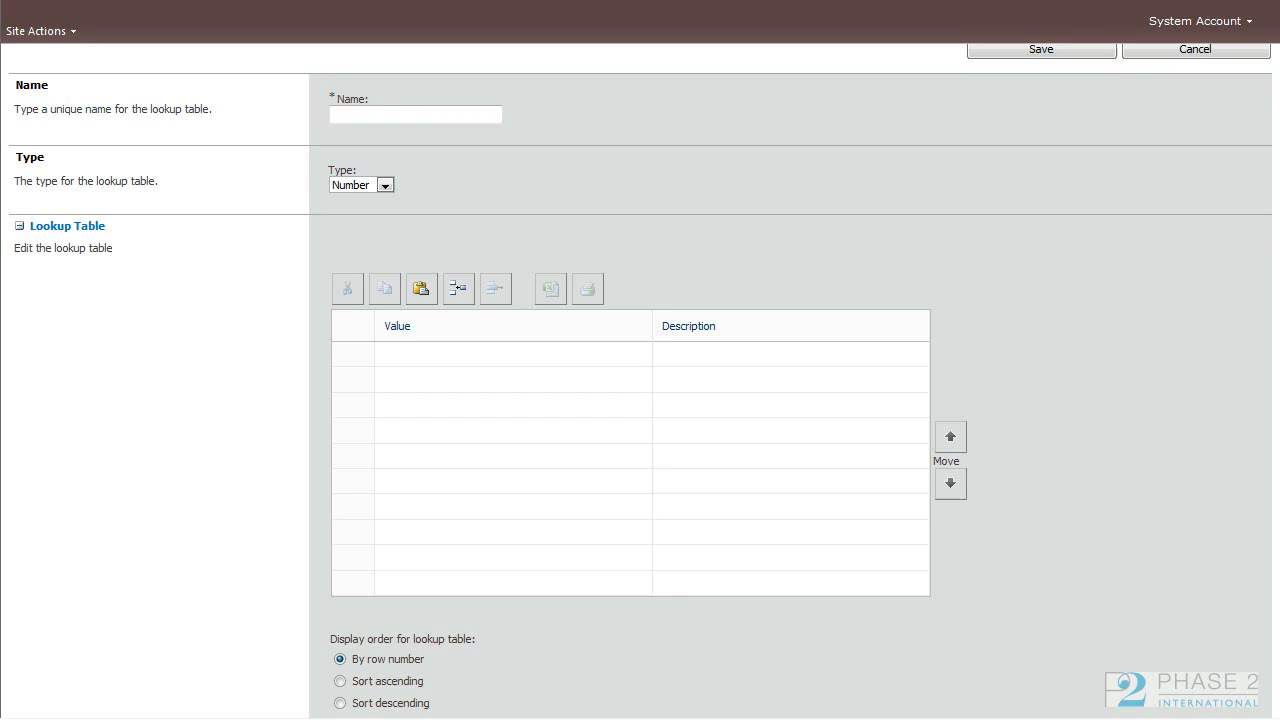
{"action": "scroll", "coordinate": [640, 377], "scroll_direction": "down", "scroll_amount": 3}
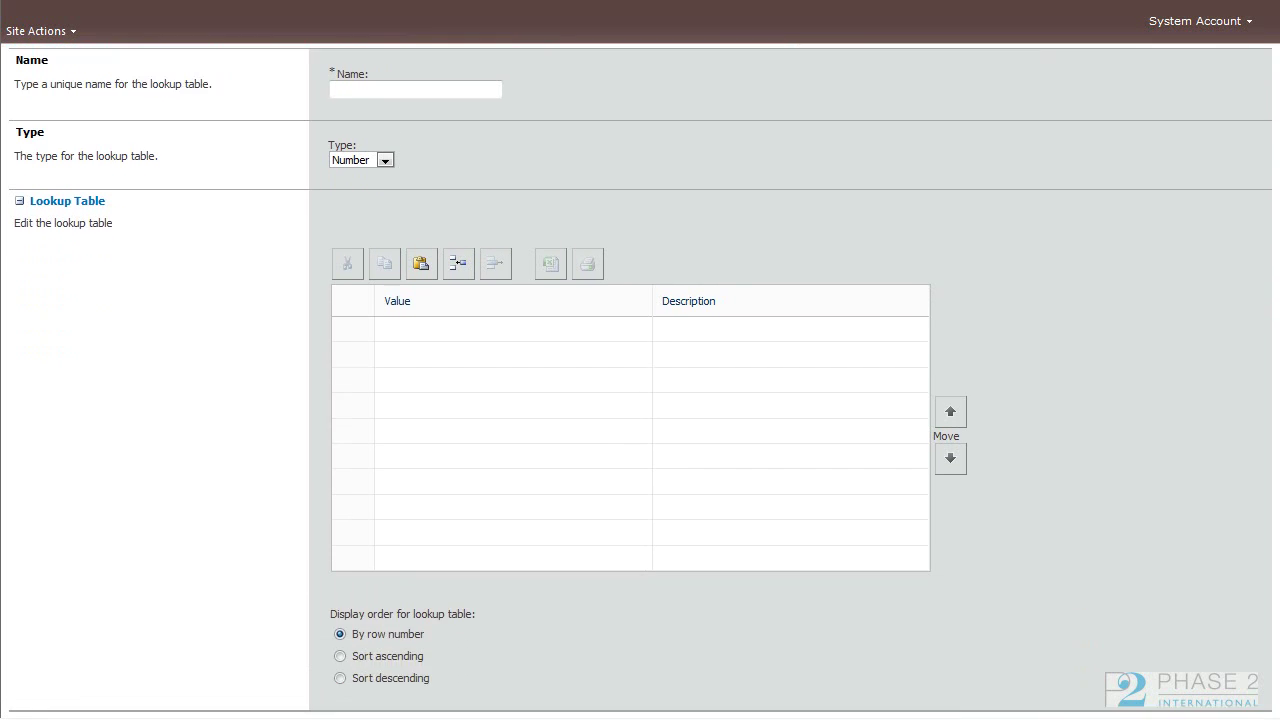
{"action": "scroll", "coordinate": [640, 377], "scroll_direction": "up", "scroll_amount": 1}
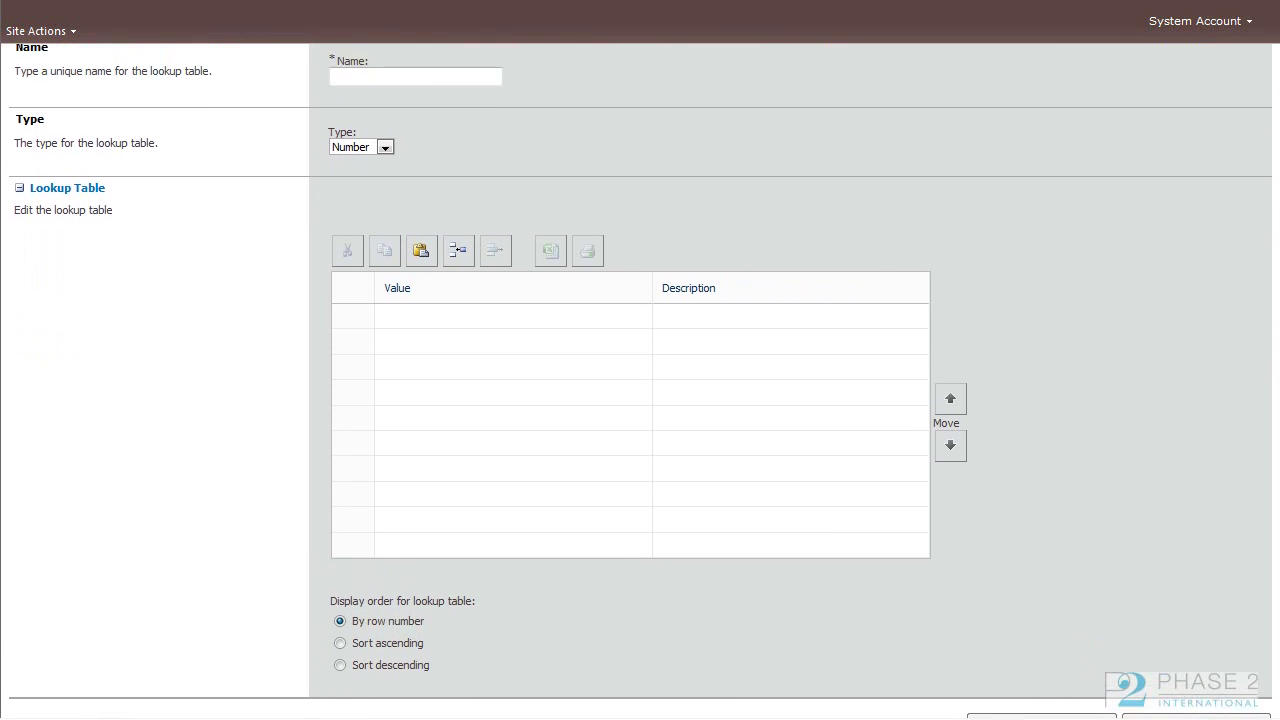
{"action": "scroll", "coordinate": [640, 377], "scroll_direction": "down", "scroll_amount": 1}
{"action": "scroll", "coordinate": [640, 377], "scroll_direction": "up", "scroll_amount": 2}
{"action": "scroll", "coordinate": [640, 377], "scroll_direction": "up", "scroll_amount": 1}
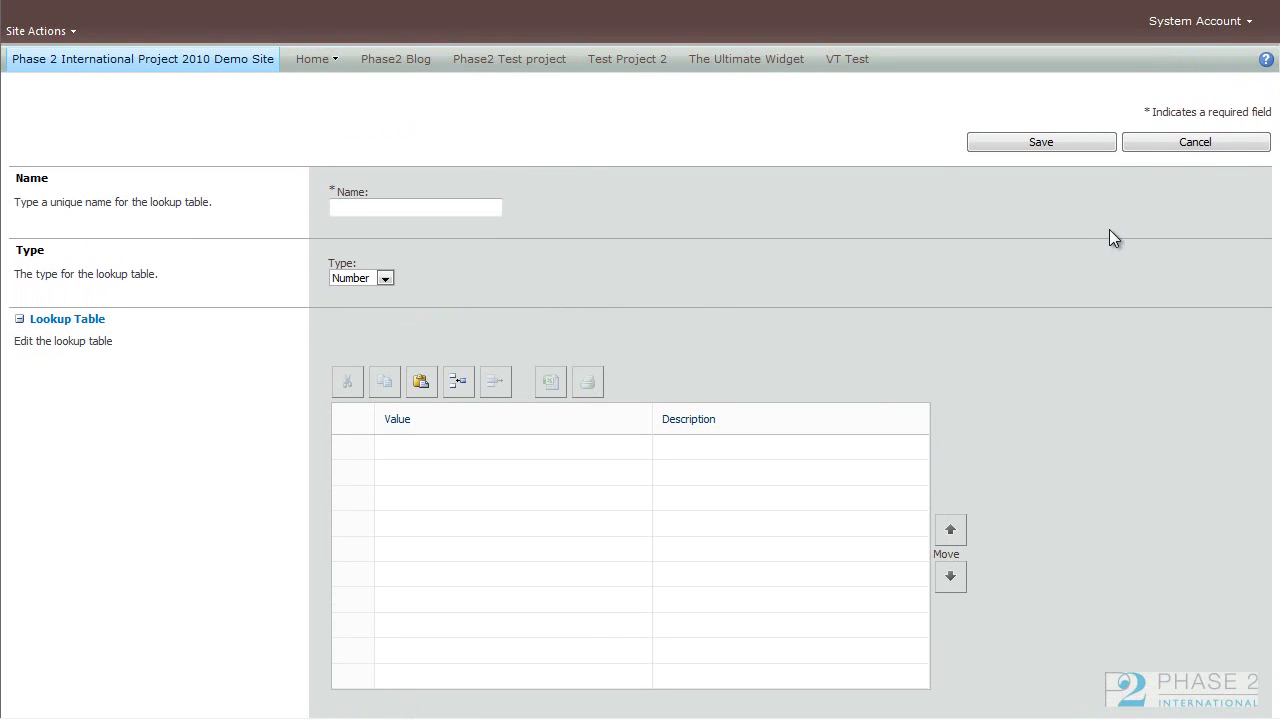
{"action": "left_click", "coordinate": [386, 279]}
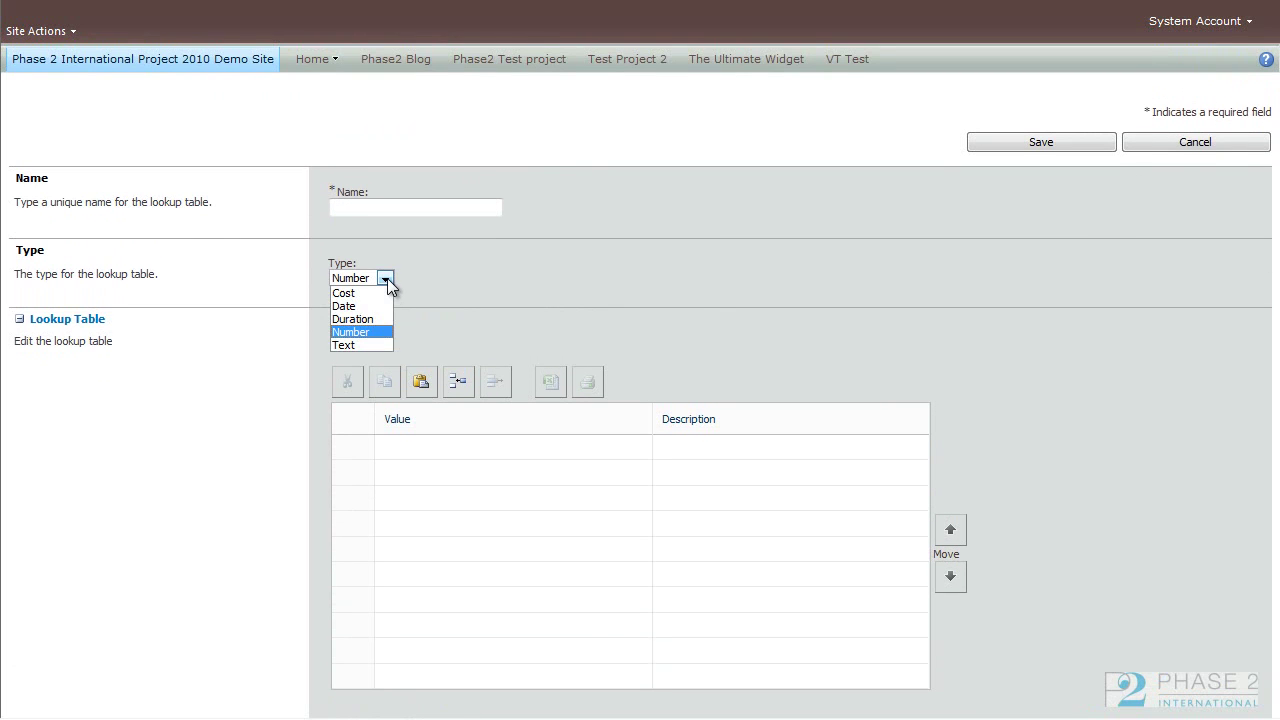
{"action": "left_click", "coordinate": [458, 280]}
{"action": "left_click", "coordinate": [348, 207]}
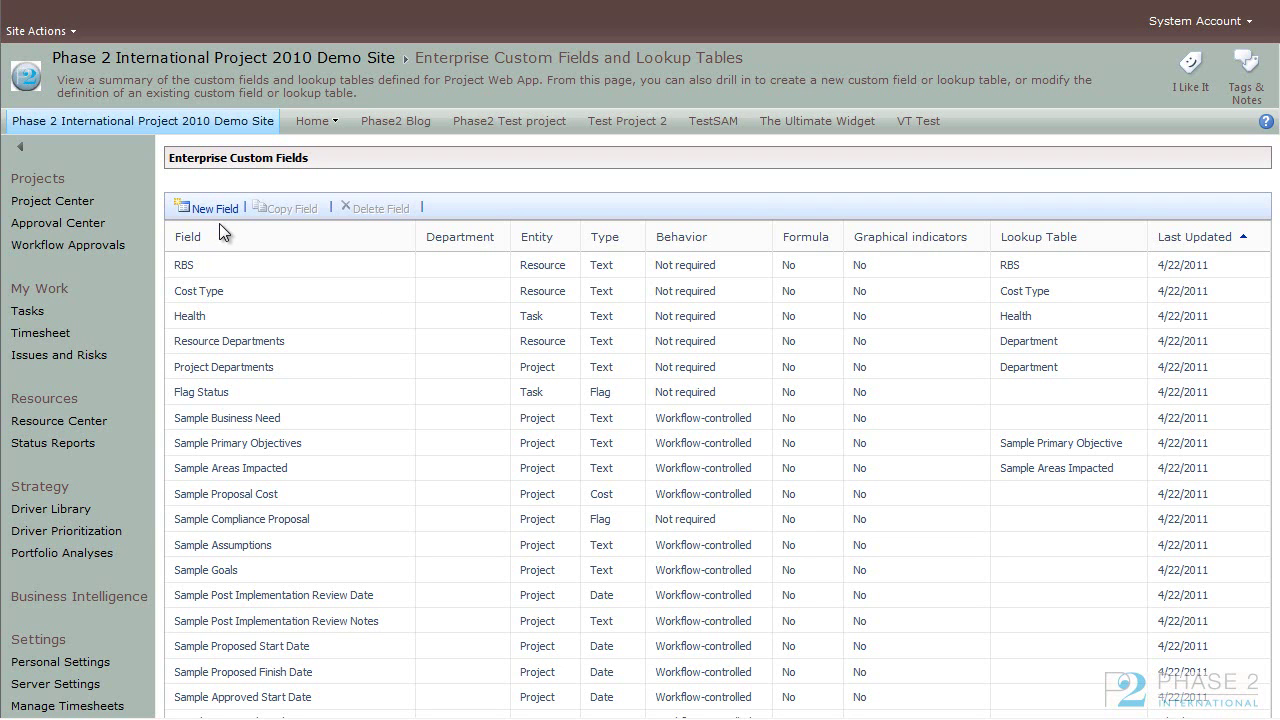
Start a new enterprise custom field named Test Field One, leaving its description empty.
{"action": "left_click", "coordinate": [220, 218]}
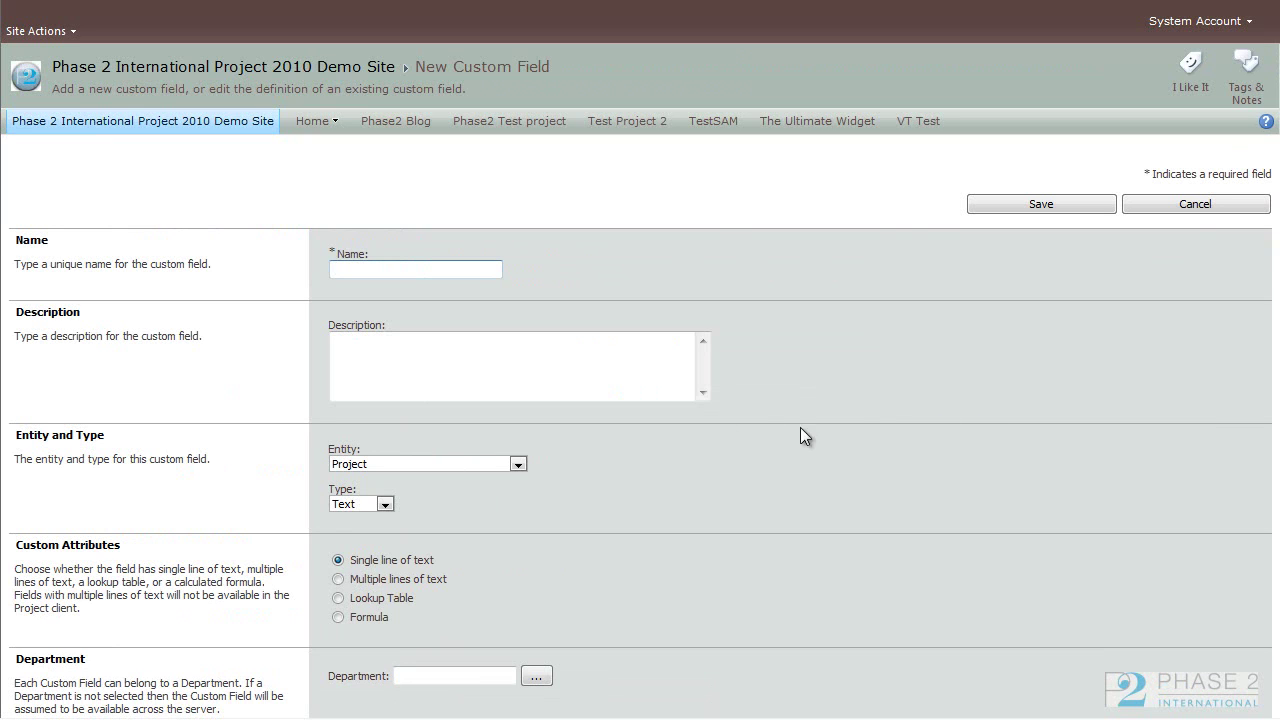
{"action": "left_click", "coordinate": [445, 266]}
{"action": "type", "text": "Test Field One"}
{"action": "left_click", "coordinate": [400, 390]}
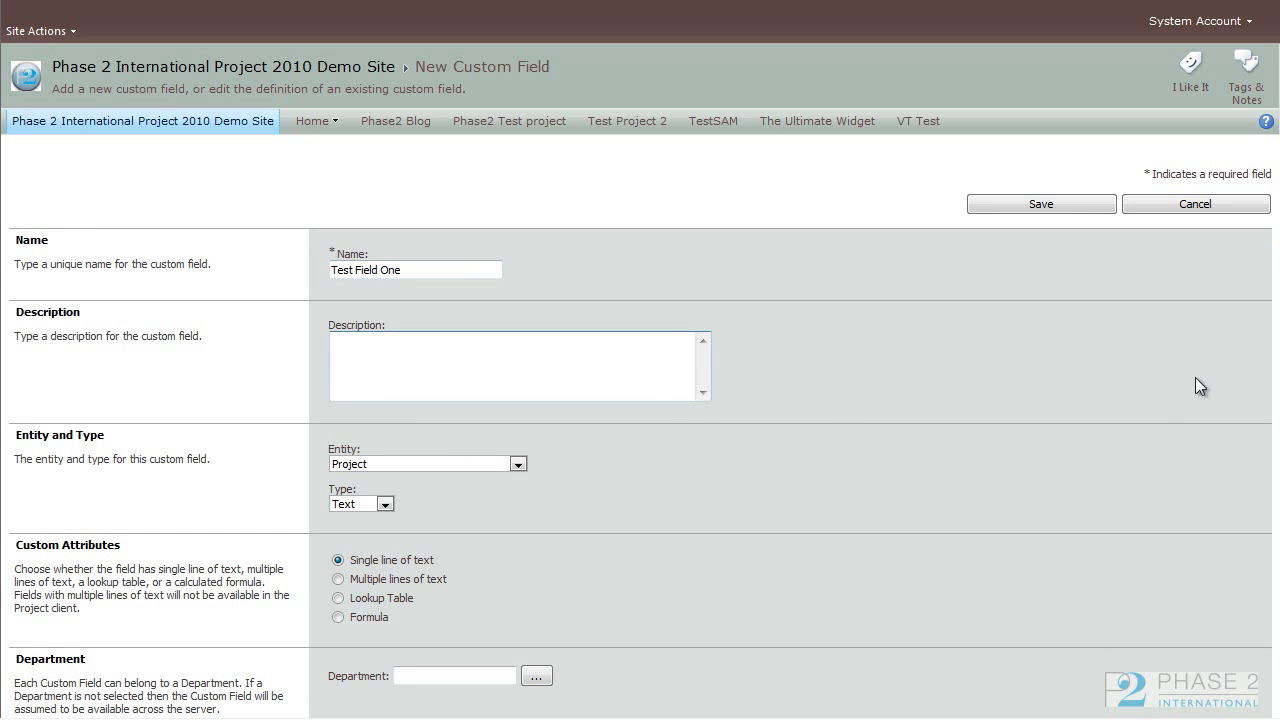
Review the custom field's entity and type choices, keeping Project as the entity and choosing Text as the type.
{"action": "scroll", "coordinate": [640, 376], "scroll_direction": "down", "scroll_amount": 3}
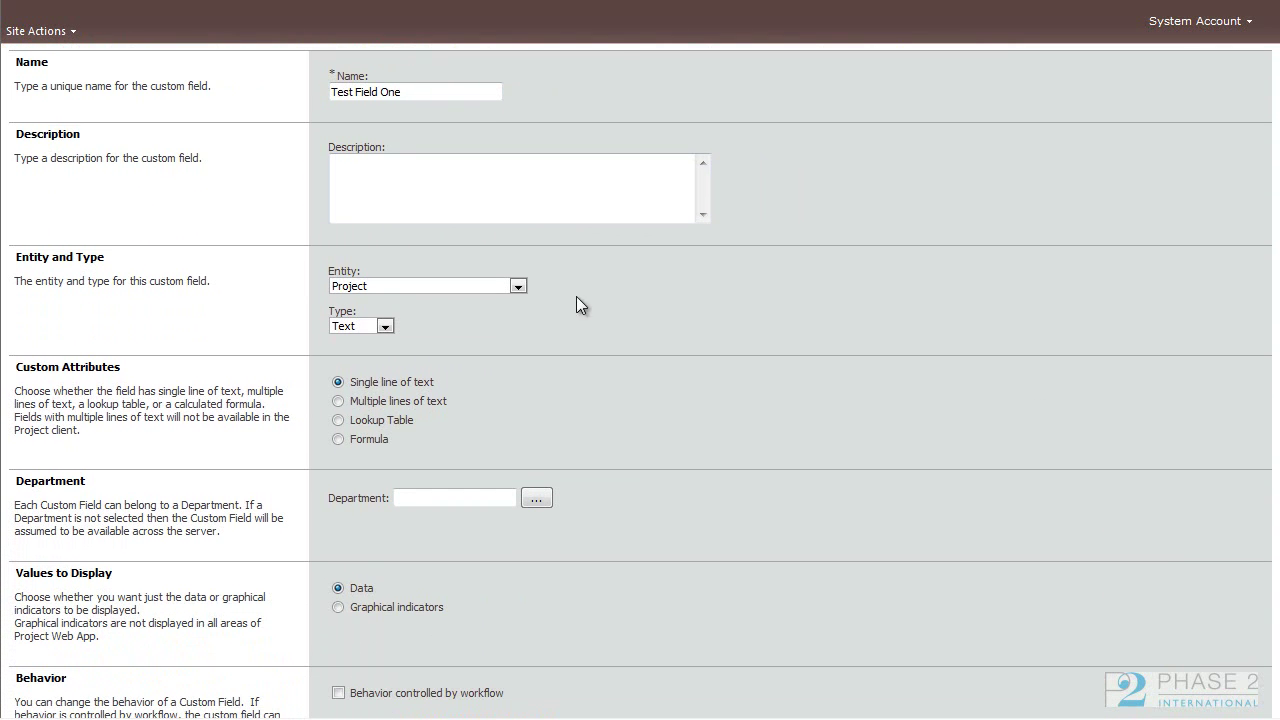
{"action": "left_click", "coordinate": [518, 286]}
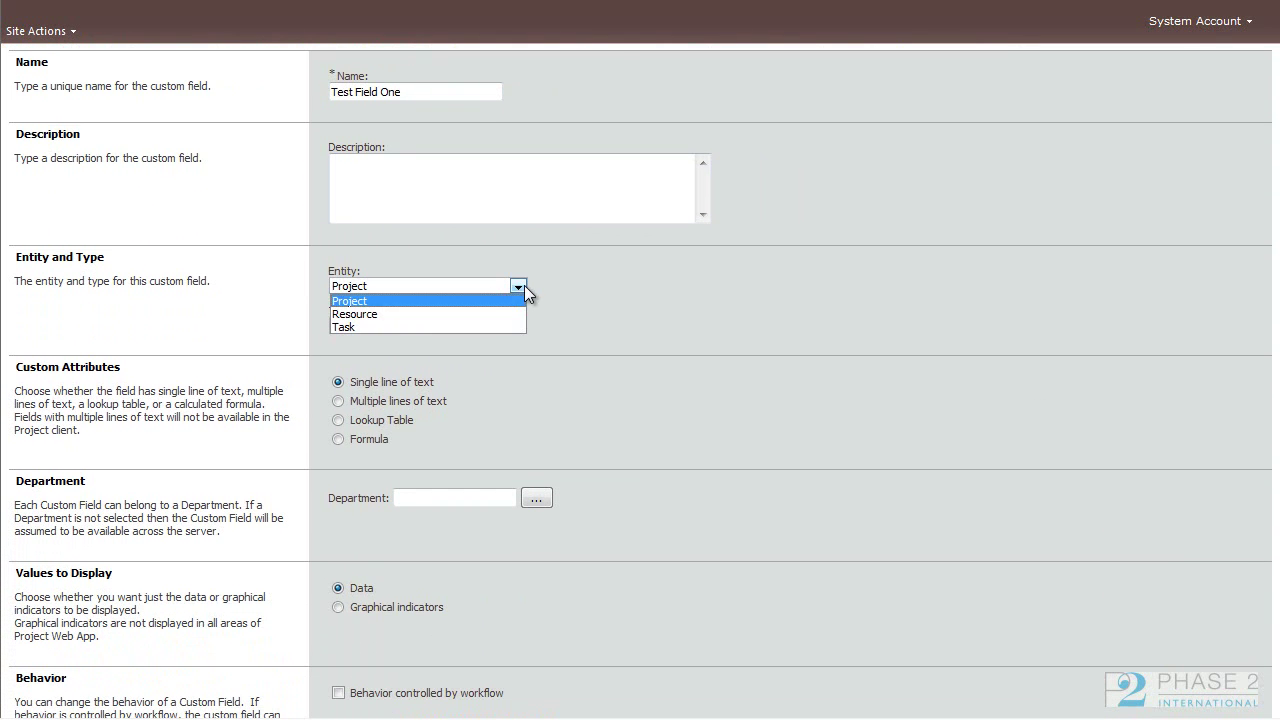
{"action": "left_click", "coordinate": [584, 320]}
{"action": "left_click", "coordinate": [385, 327]}
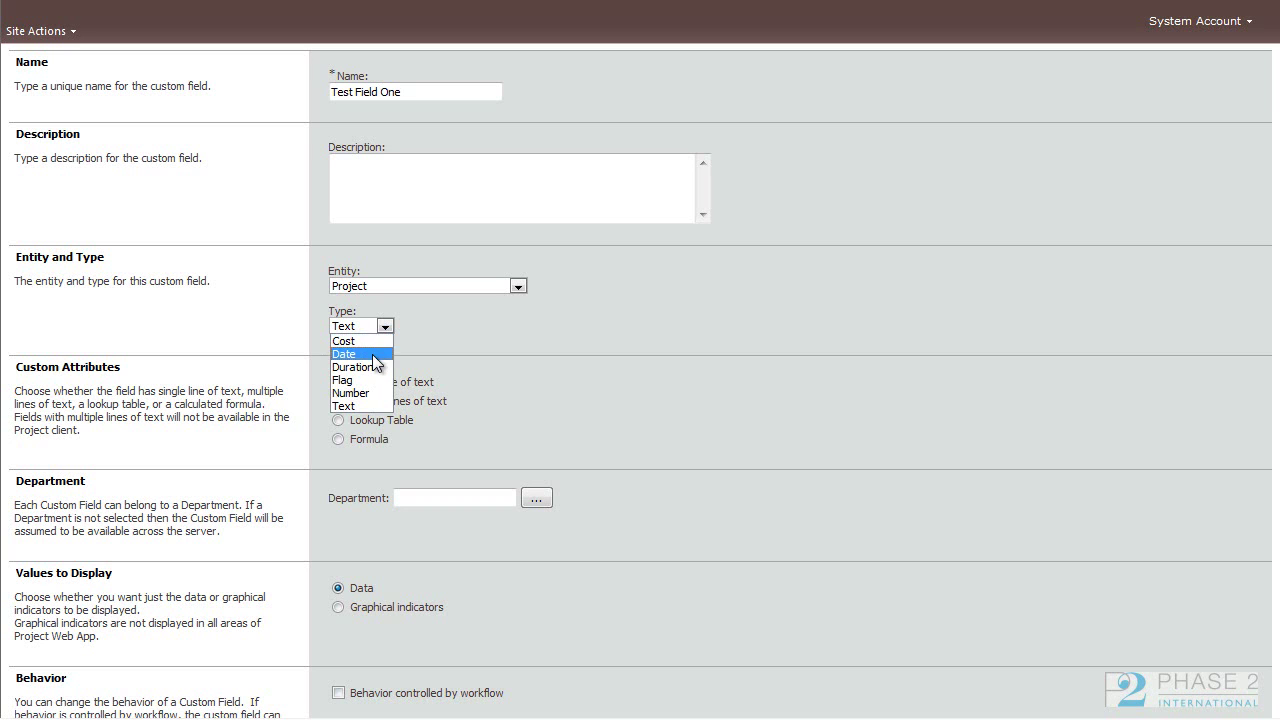
{"action": "left_click", "coordinate": [380, 406]}
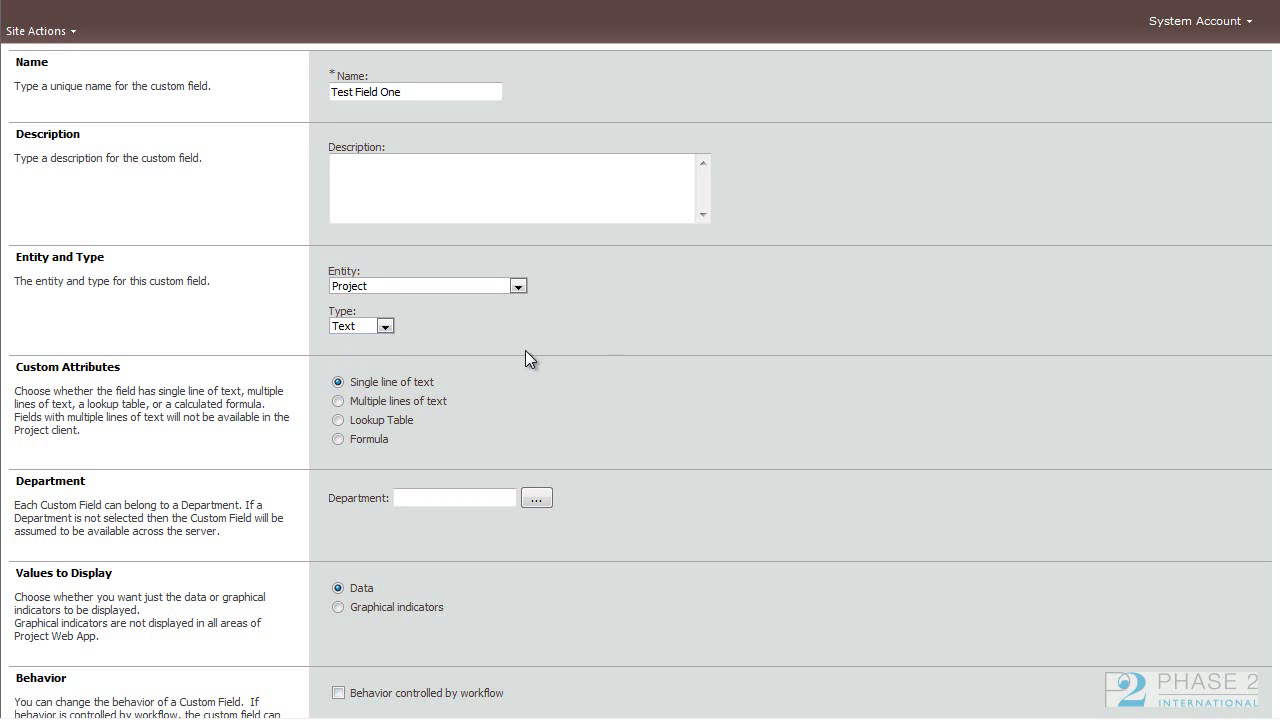
Base the custom field on a lookup table and review the available tables, keeping Test 2.
{"action": "scroll", "coordinate": [525, 350], "scroll_direction": "down", "scroll_amount": 2}
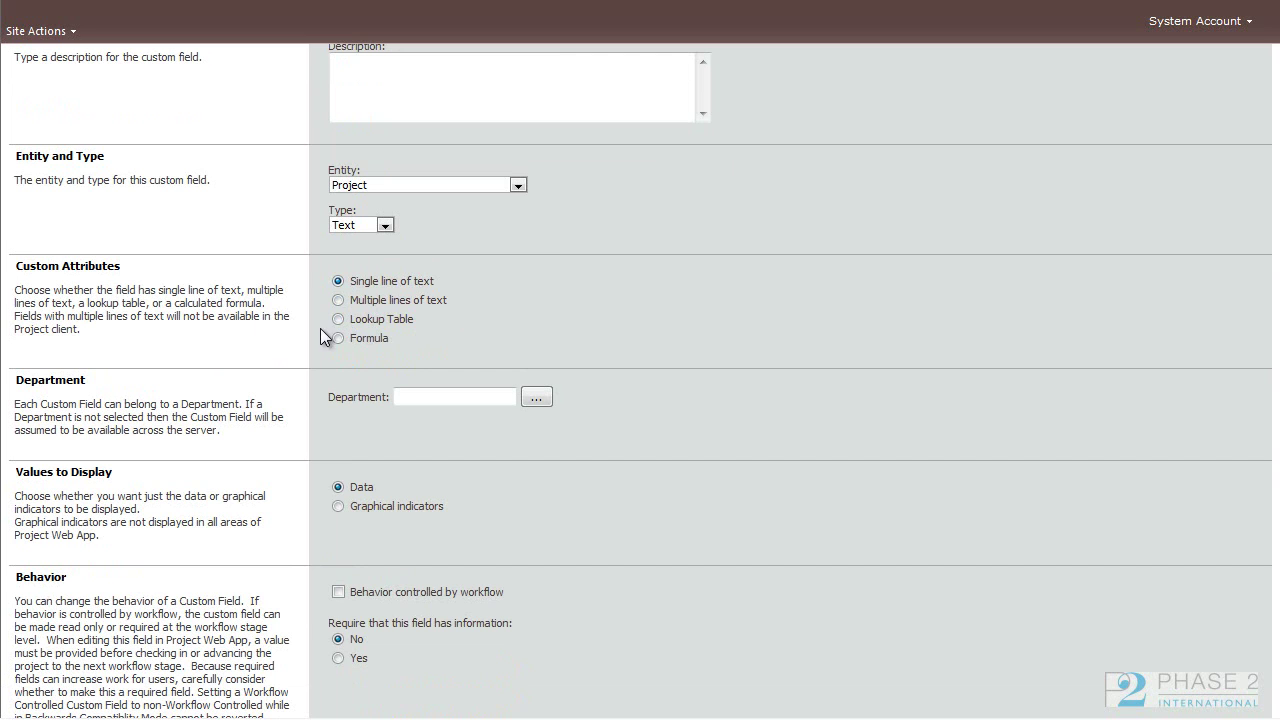
{"action": "left_click", "coordinate": [338, 320]}
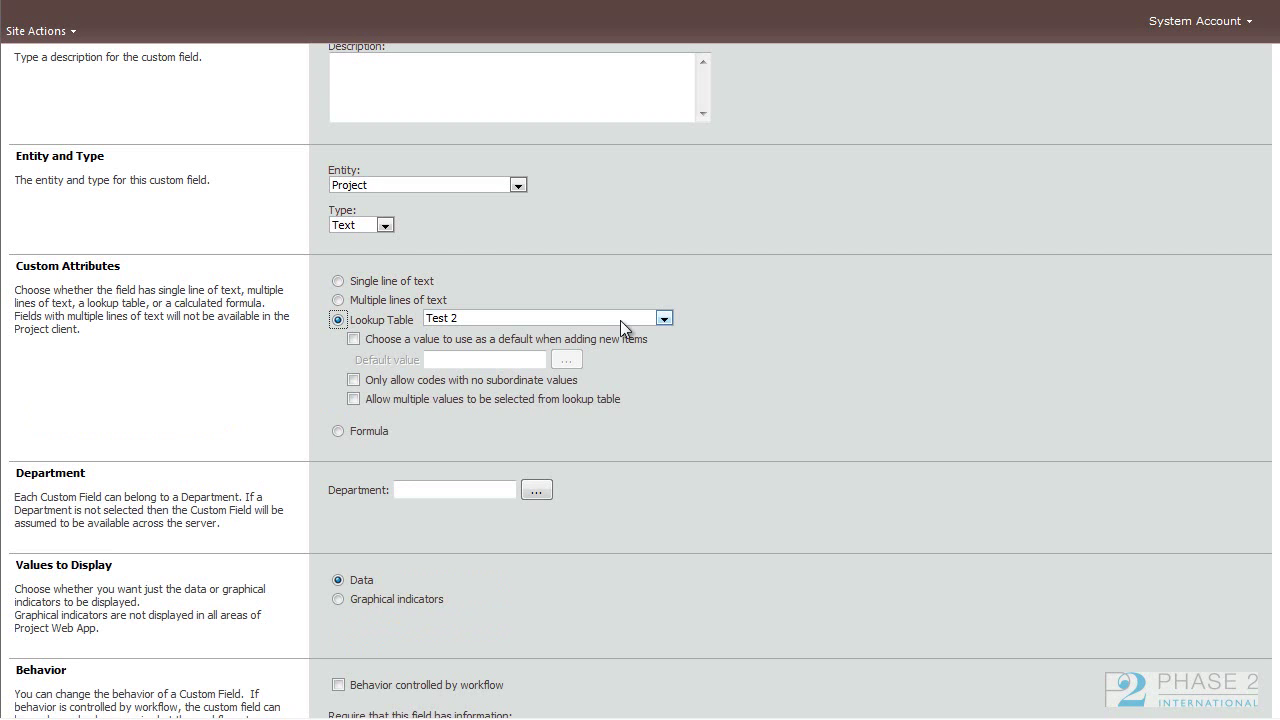
{"action": "left_click", "coordinate": [662, 318]}
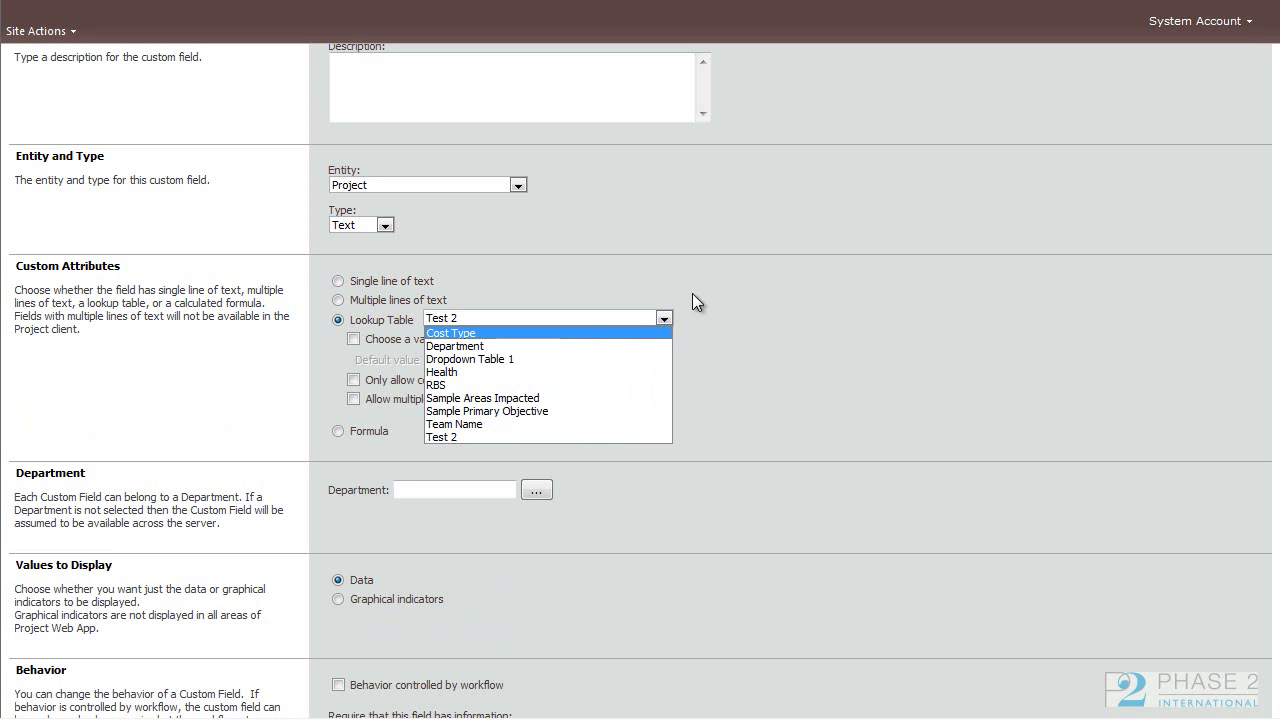
{"action": "left_click", "coordinate": [542, 319]}
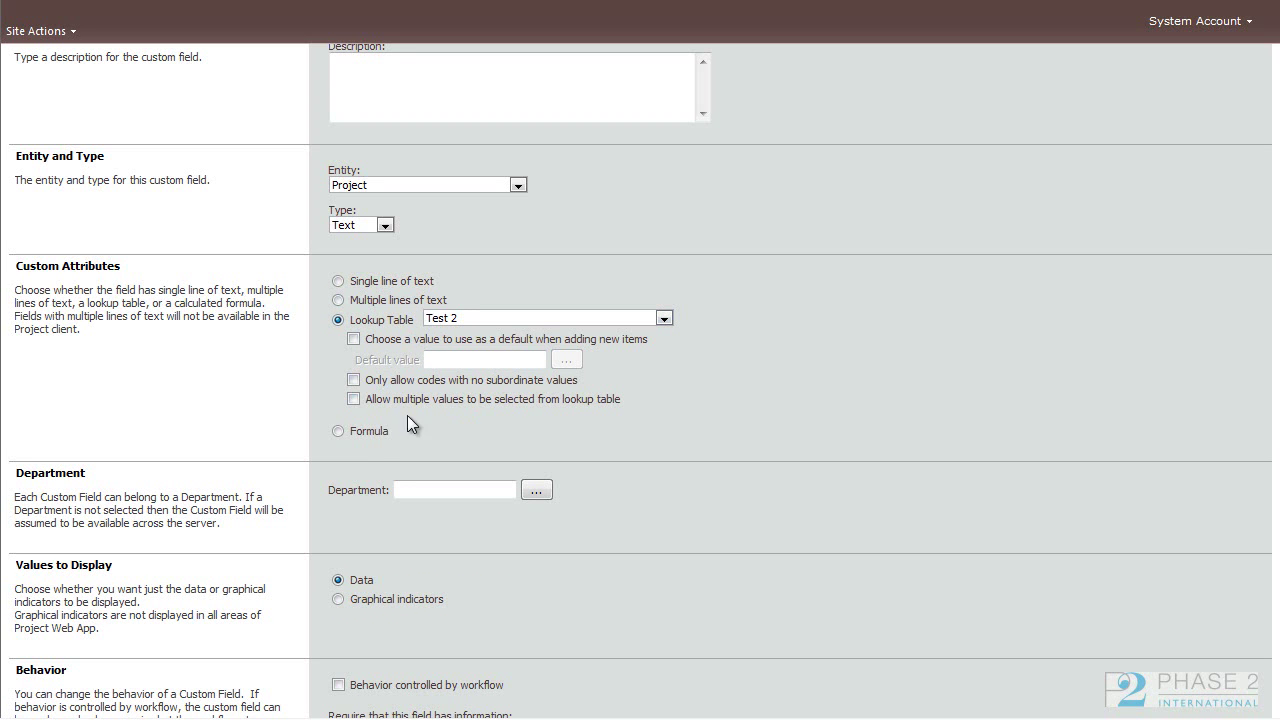
Make the custom field a calculated formula and insert the Actual Cost field from the Cost group.
{"action": "left_click", "coordinate": [339, 432]}
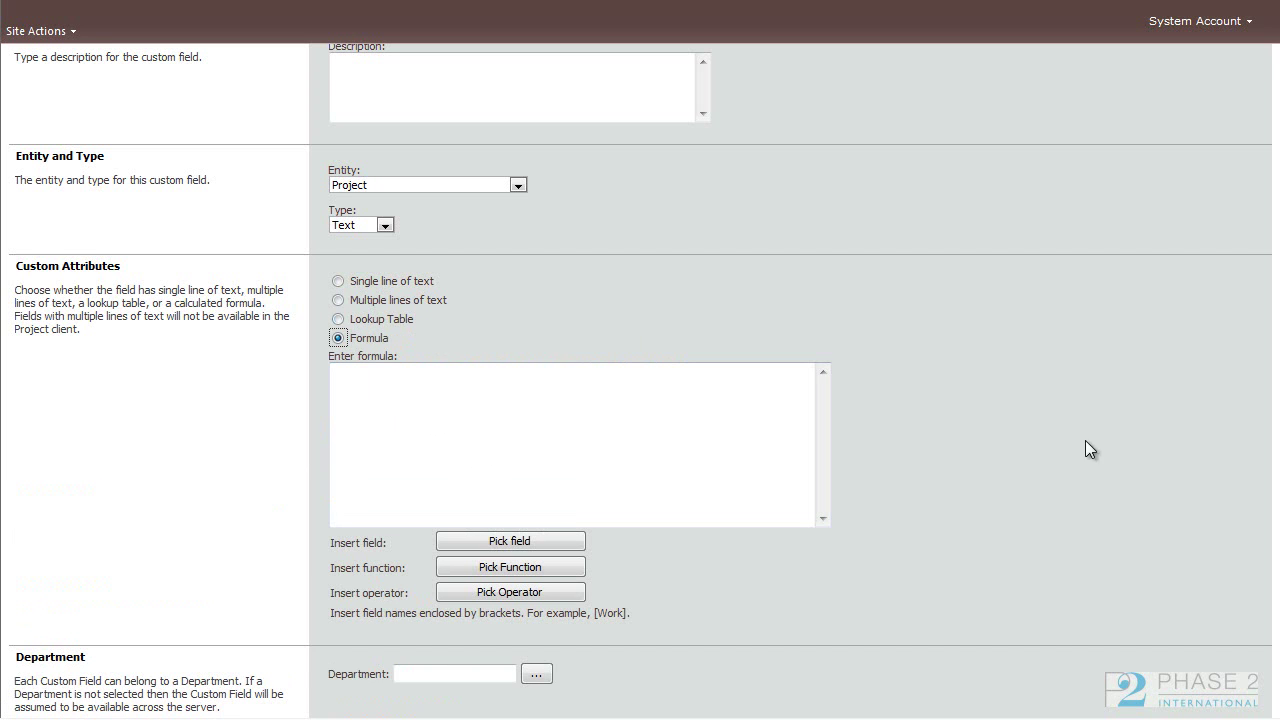
{"action": "scroll", "coordinate": [640, 380], "scroll_direction": "down", "scroll_amount": 4}
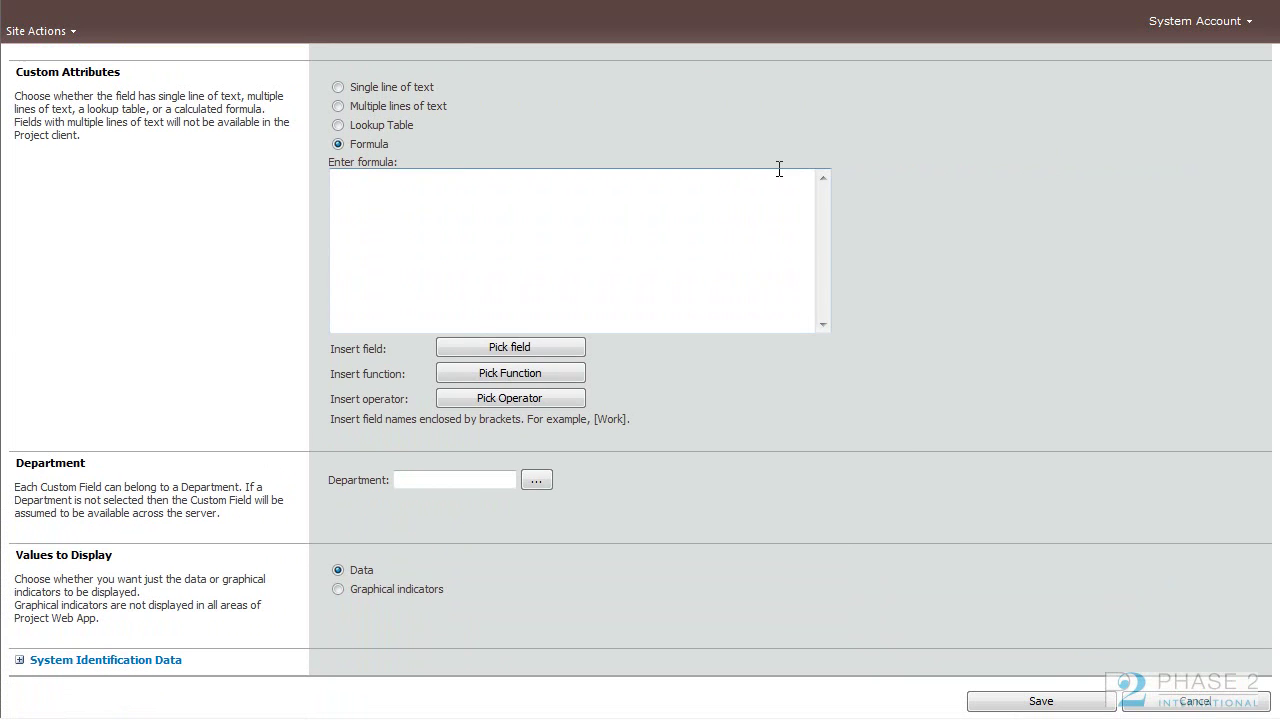
{"action": "left_click", "coordinate": [475, 350]}
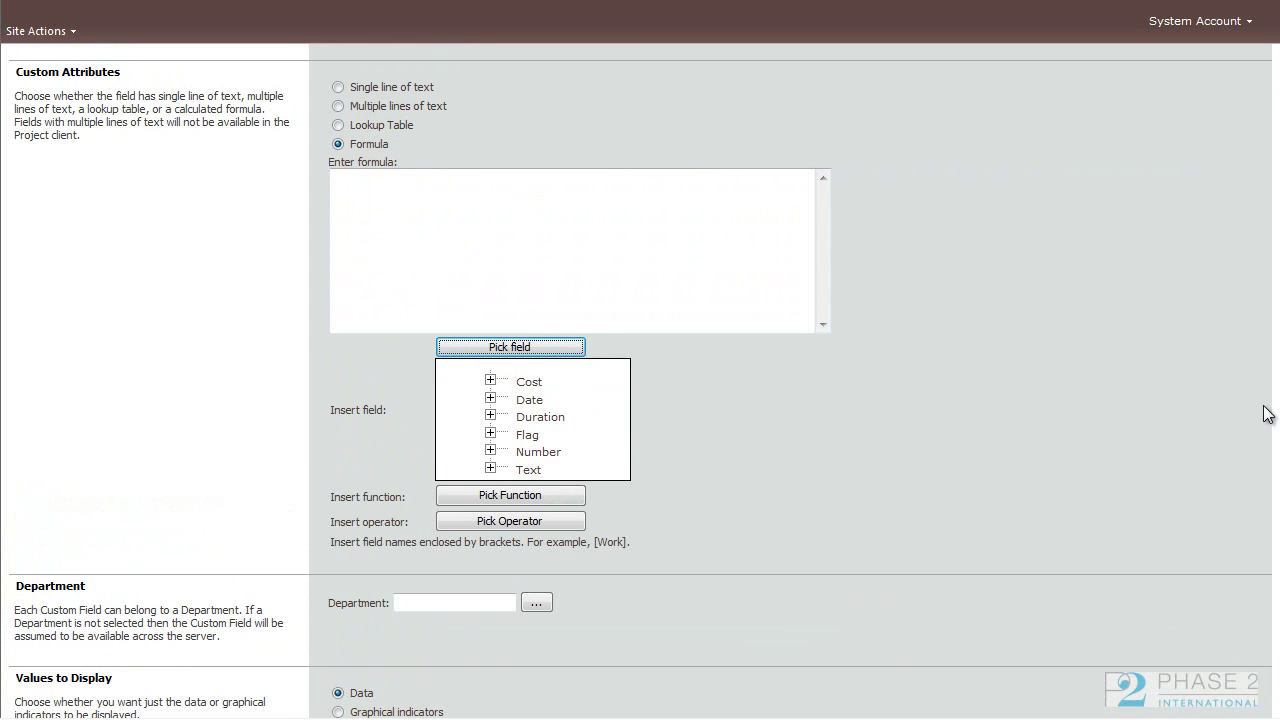
{"action": "scroll", "coordinate": [640, 380], "scroll_direction": "down", "scroll_amount": 1}
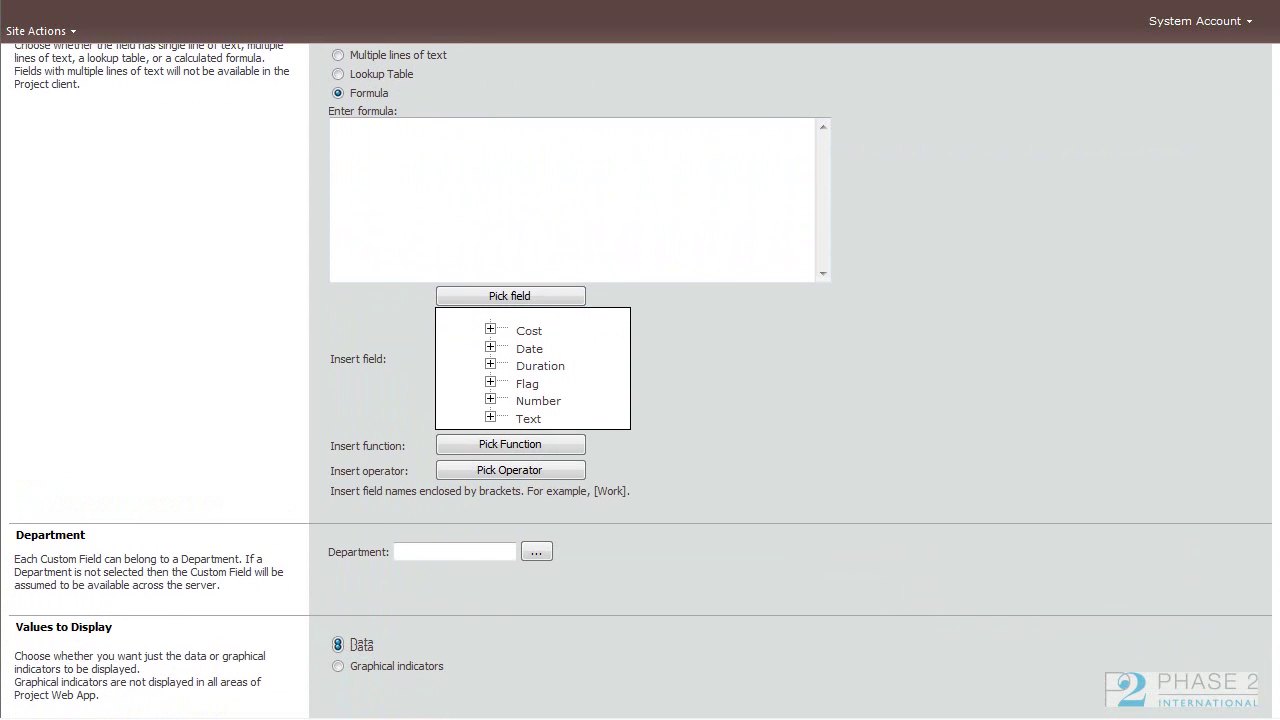
{"action": "left_click", "coordinate": [490, 321]}
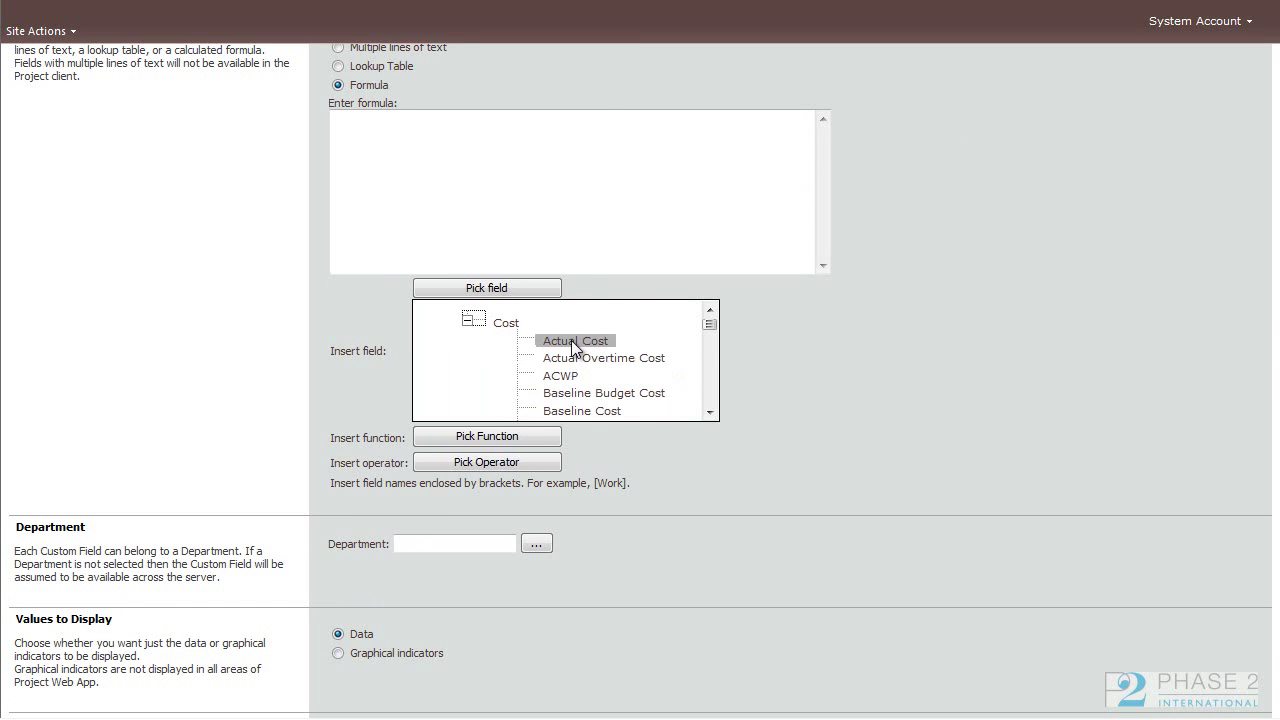
{"action": "left_click", "coordinate": [573, 343]}
Append the CDate( expression ) function and the * operator to the formula.
{"action": "left_click", "coordinate": [474, 331]}
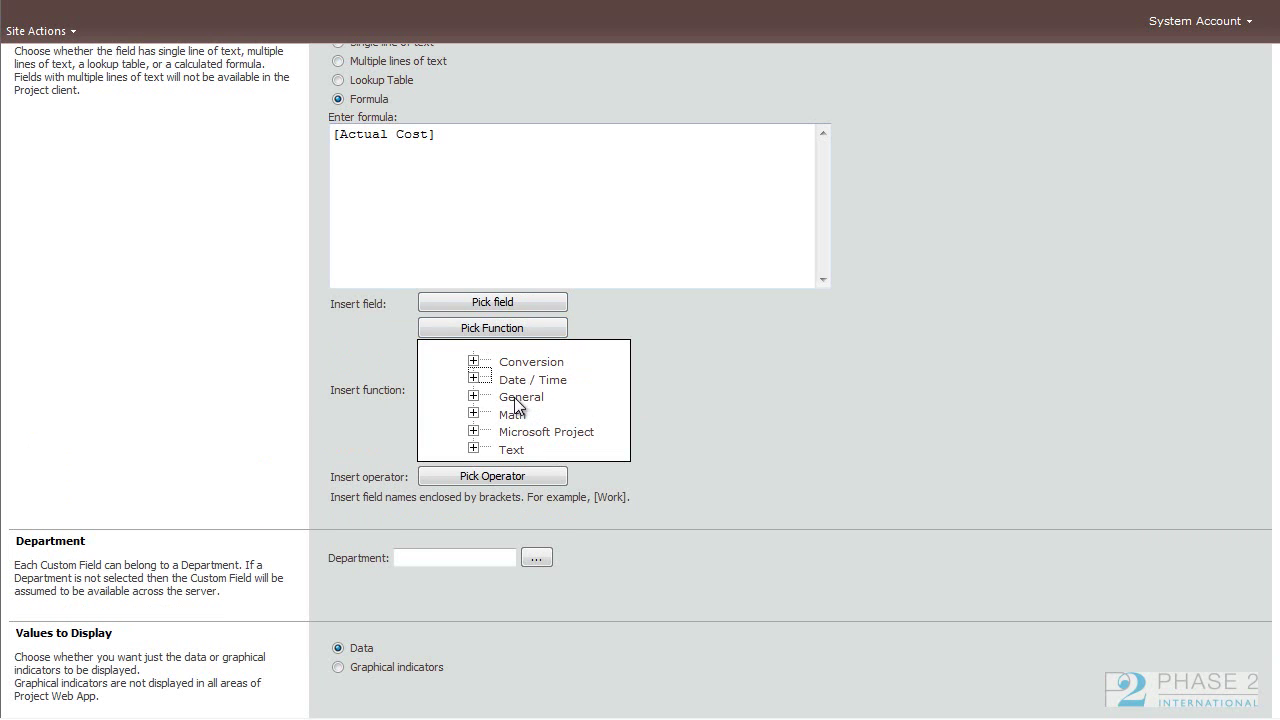
{"action": "left_click", "coordinate": [474, 379]}
{"action": "left_click", "coordinate": [563, 397]}
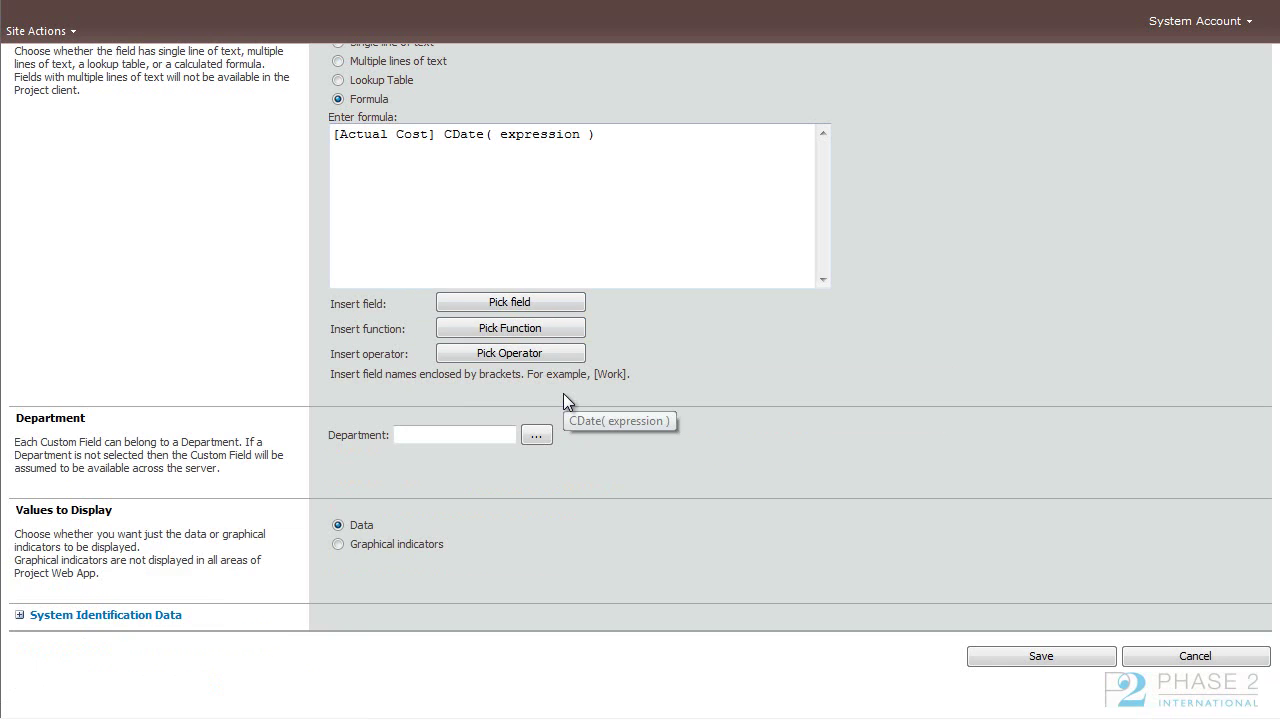
{"action": "left_click", "coordinate": [502, 354]}
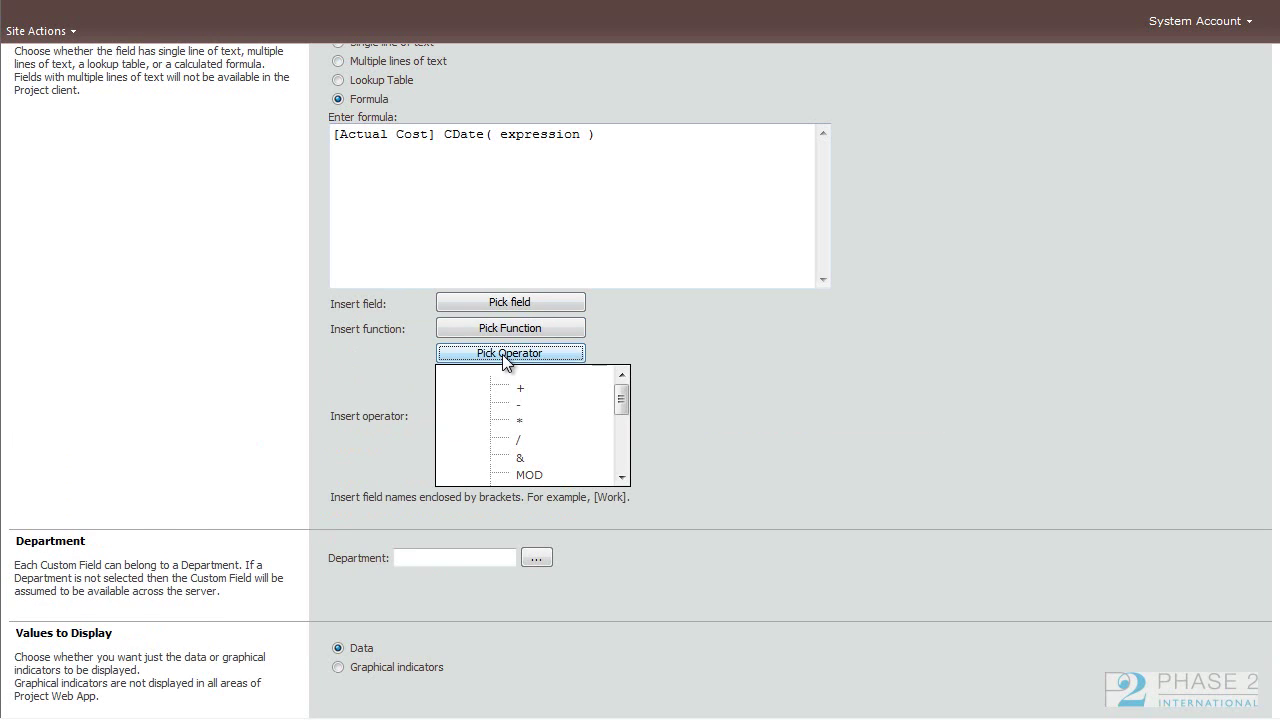
{"action": "left_click", "coordinate": [512, 420]}
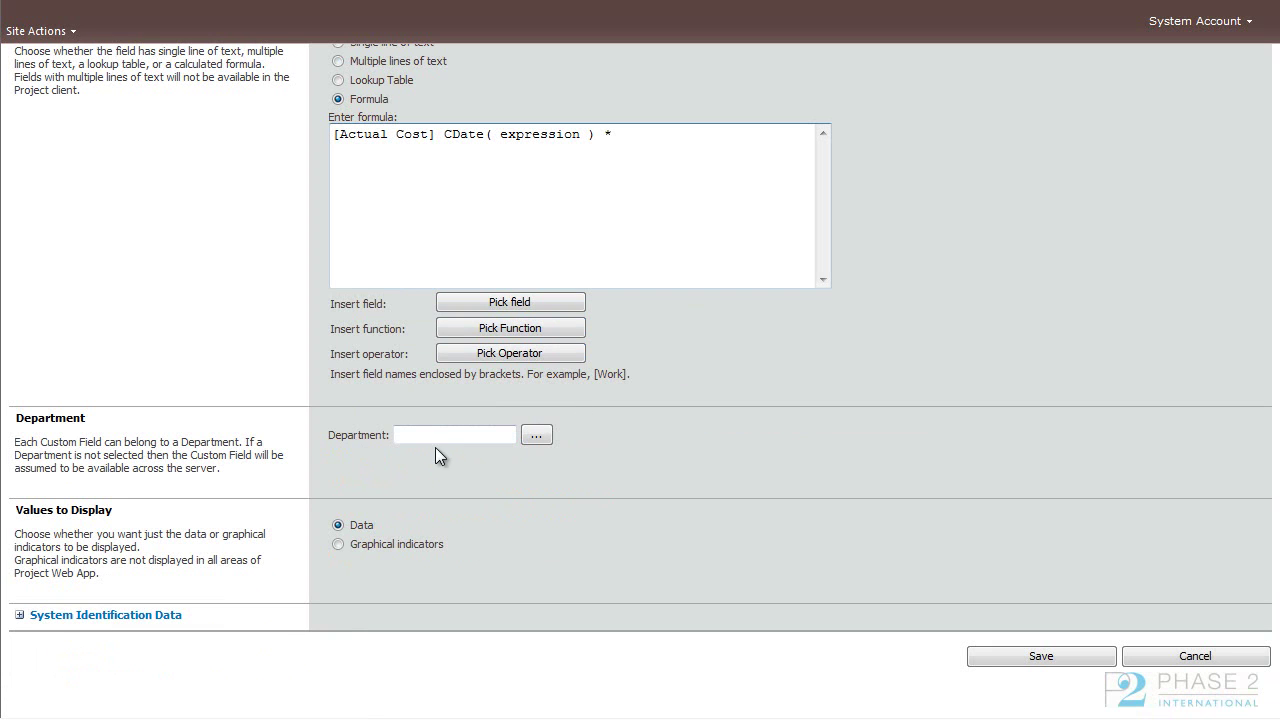
Assign the custom field to the Rome department under Finance and Italy.
{"action": "left_click", "coordinate": [540, 437]}
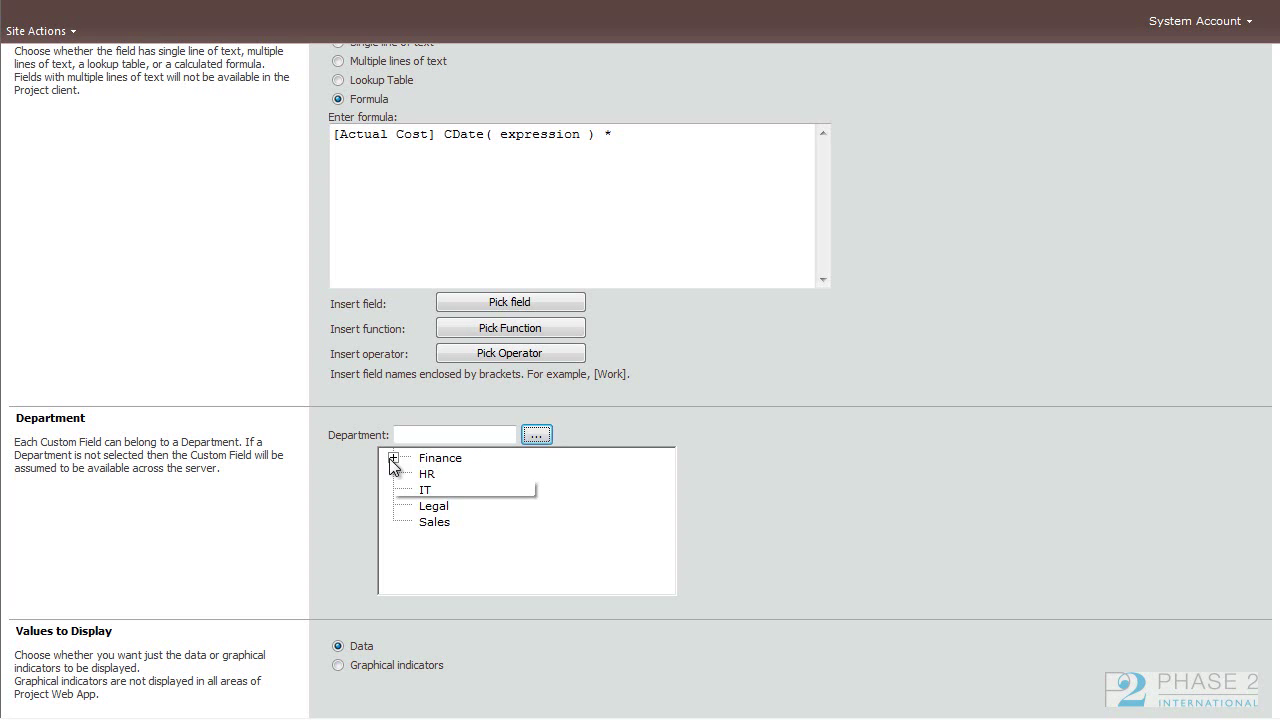
{"action": "left_click", "coordinate": [393, 458]}
{"action": "left_click", "coordinate": [403, 474]}
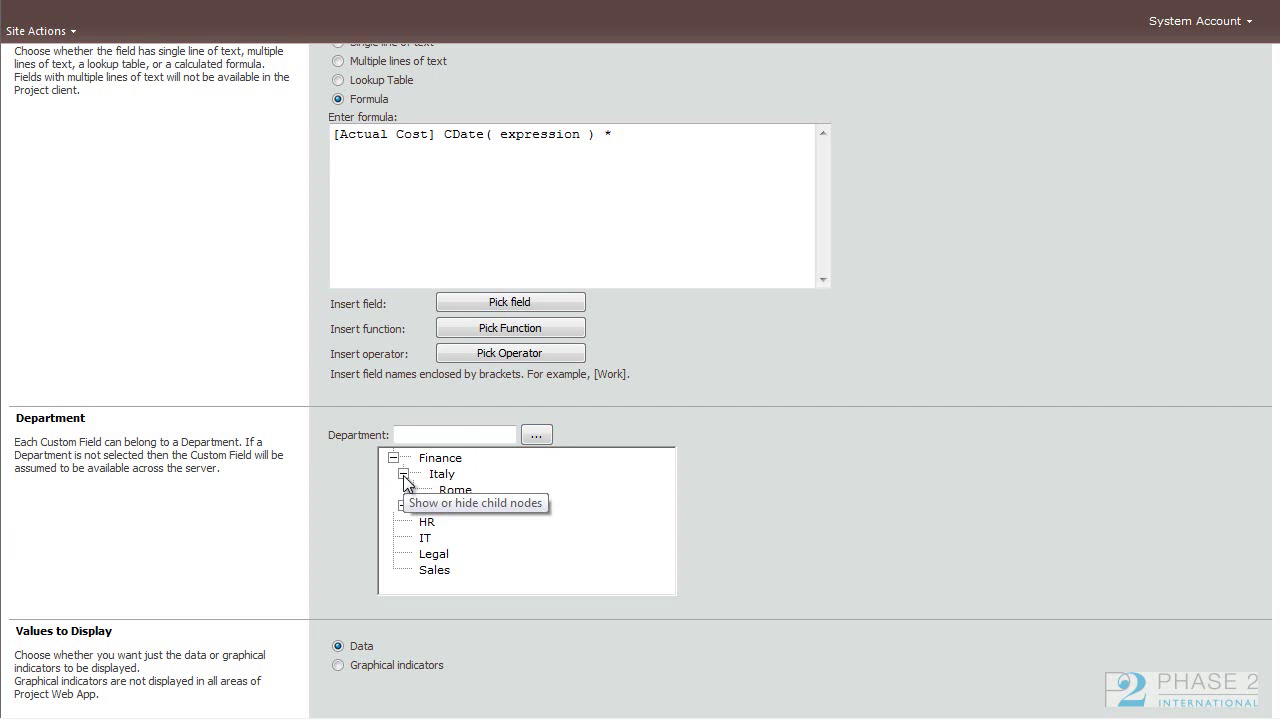
{"action": "left_click", "coordinate": [455, 490]}
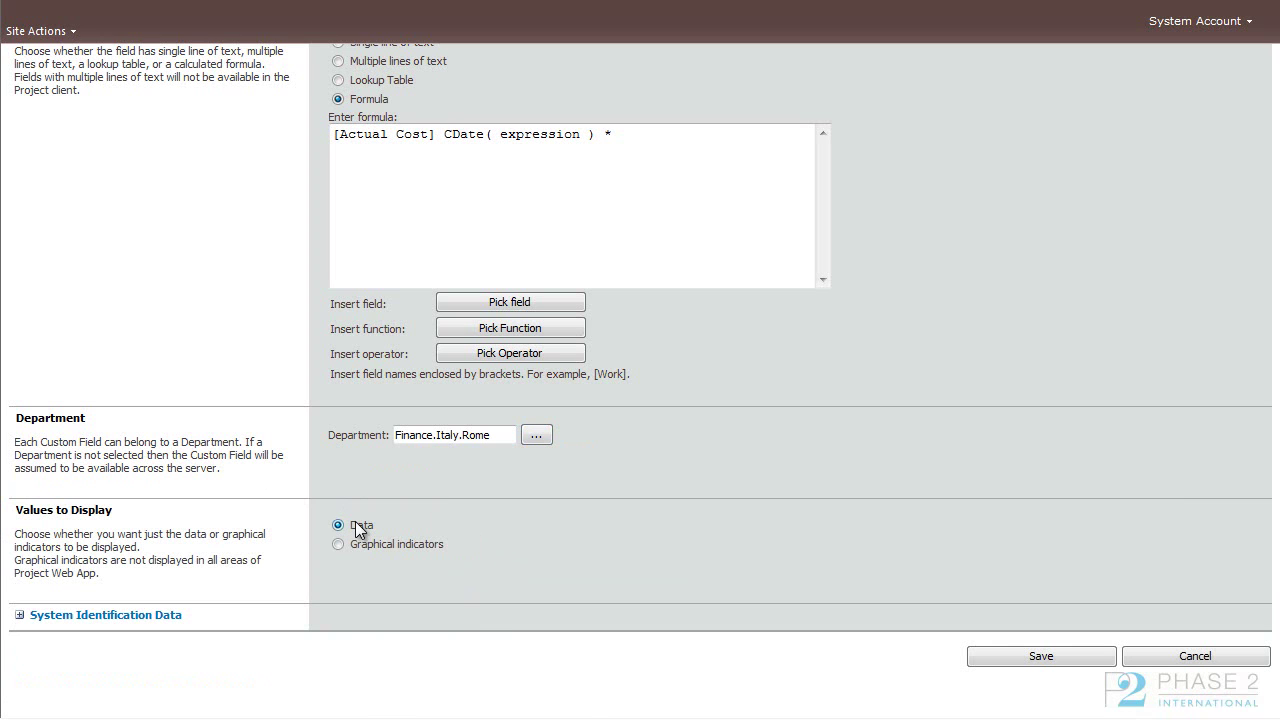
Display the custom field as graphical indicators for non-summary rows and set the first criterion's test to contains.
{"action": "left_click", "coordinate": [338, 545]}
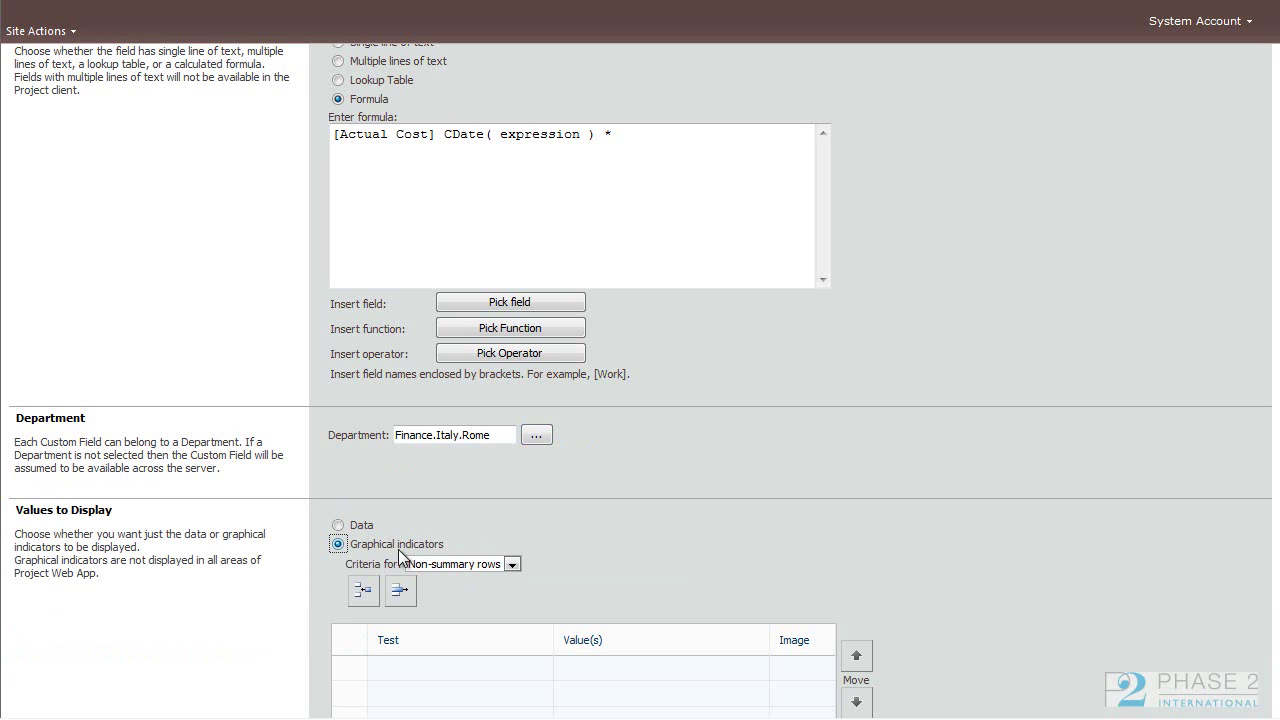
{"action": "scroll", "coordinate": [1277, 432], "scroll_direction": "down", "scroll_amount": 1}
{"action": "scroll", "coordinate": [640, 381], "scroll_direction": "down", "scroll_amount": 3}
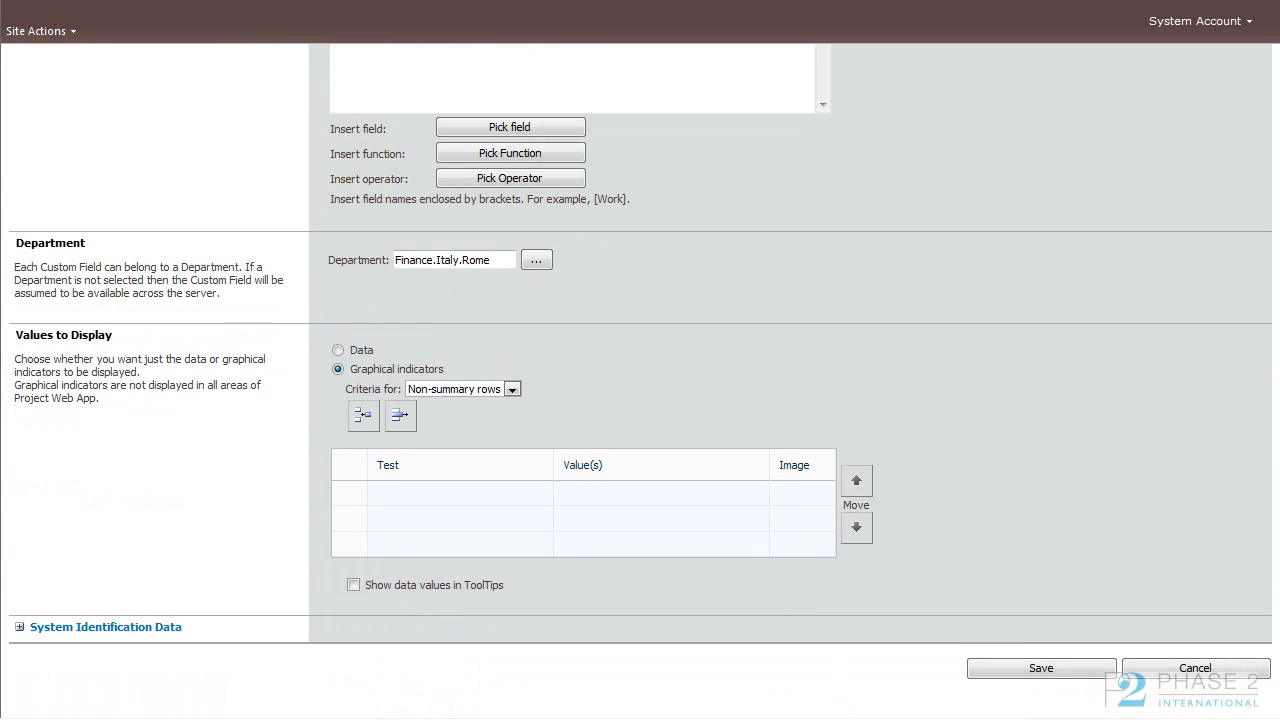
{"action": "left_click", "coordinate": [428, 501]}
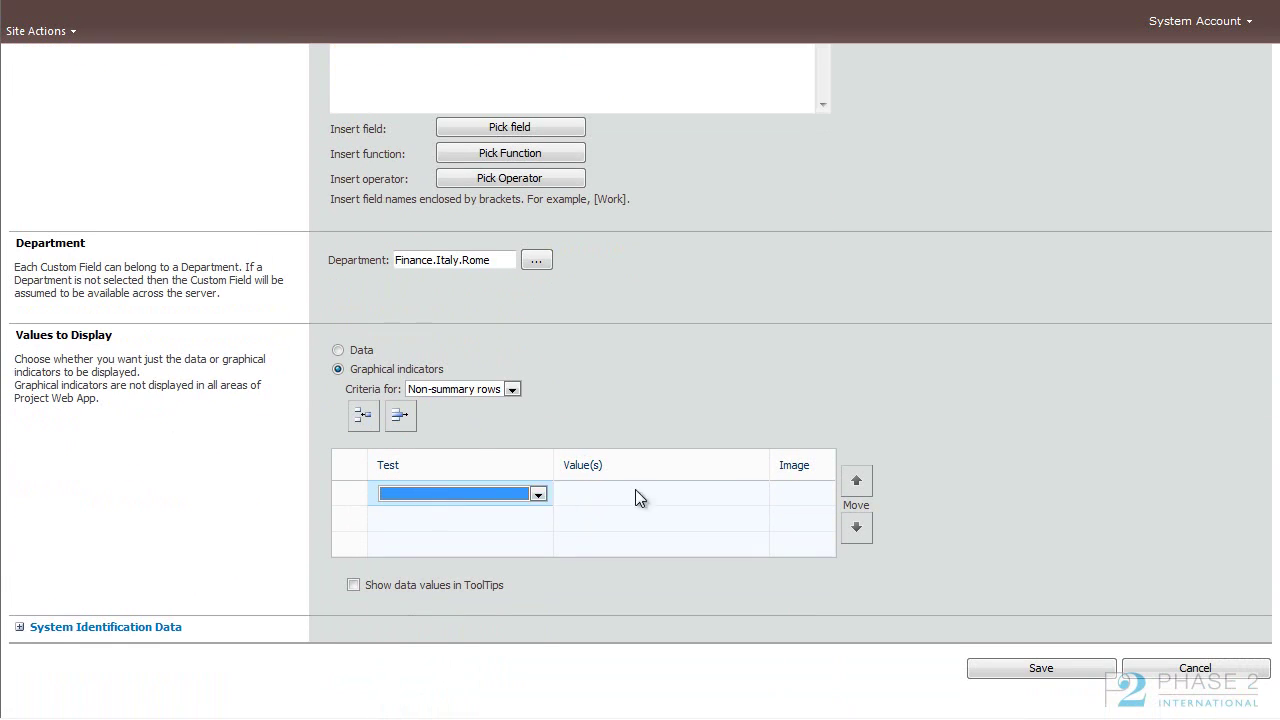
{"action": "left_click", "coordinate": [482, 493]}
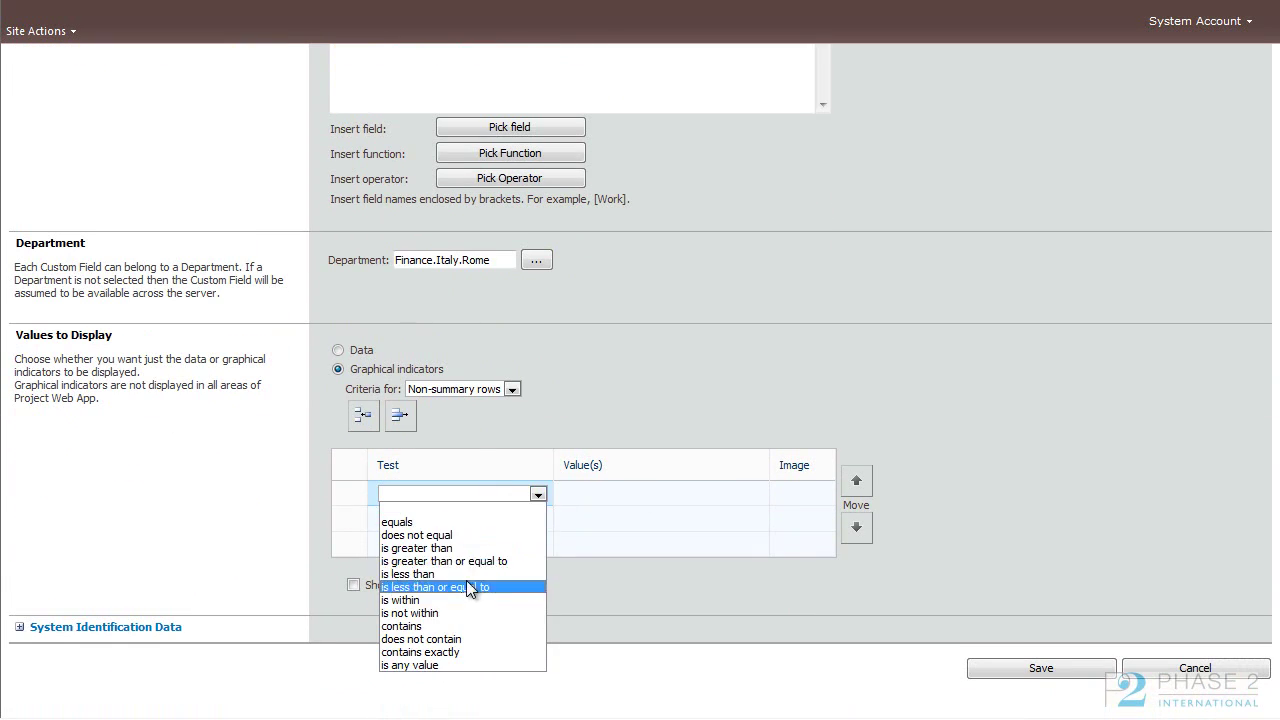
{"action": "left_click", "coordinate": [459, 626]}
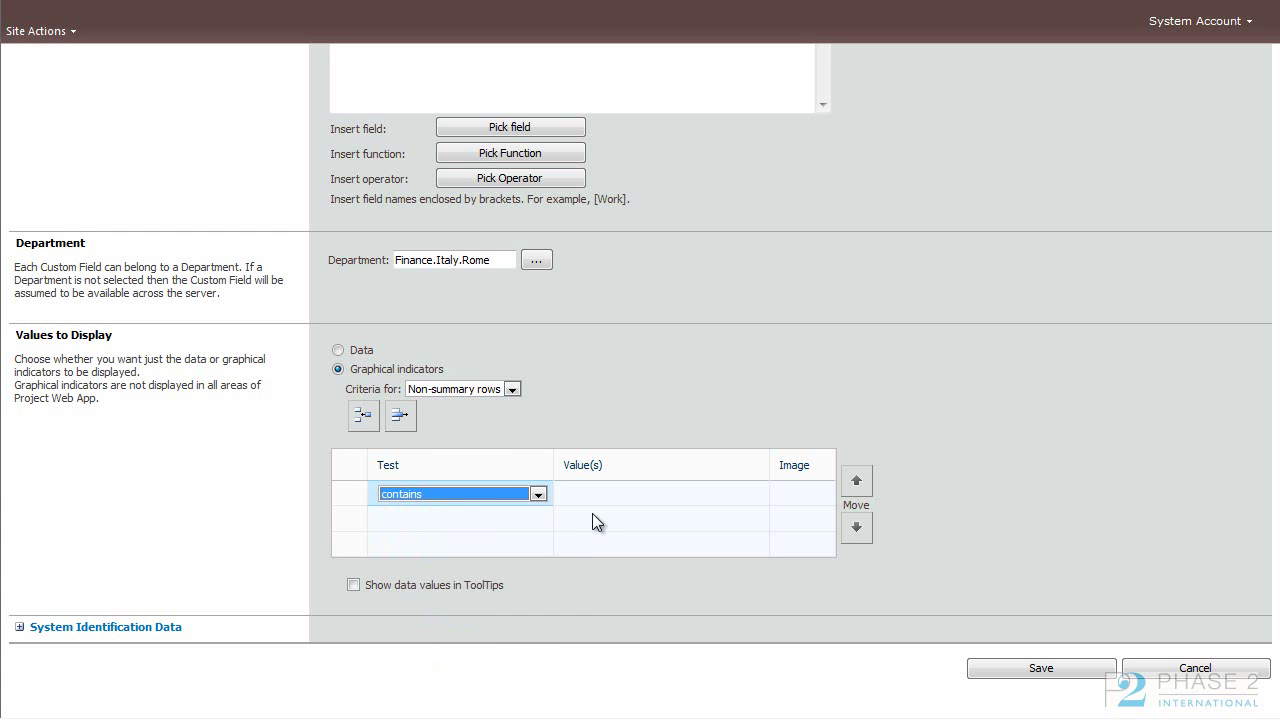
{"action": "left_click", "coordinate": [719, 487]}
Browse the indicator images available for the contains criterion without choosing one.
{"action": "left_click", "coordinate": [807, 494]}
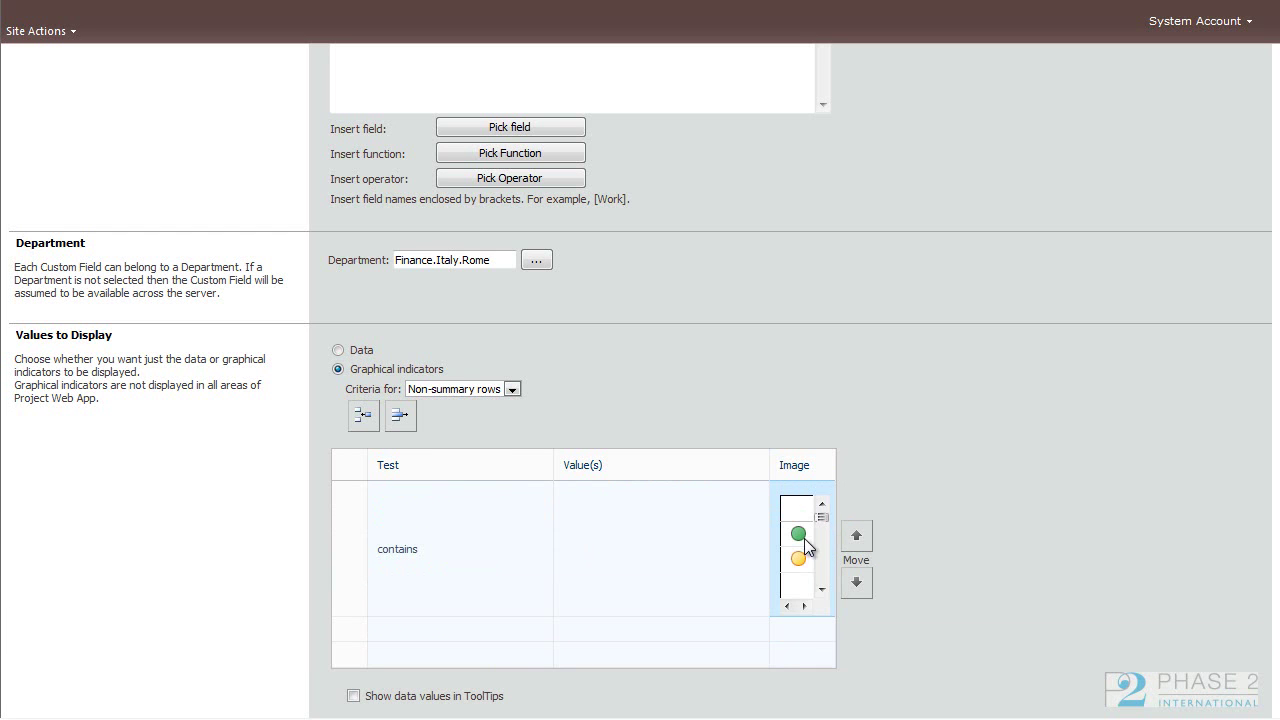
{"action": "left_click", "coordinate": [822, 590]}
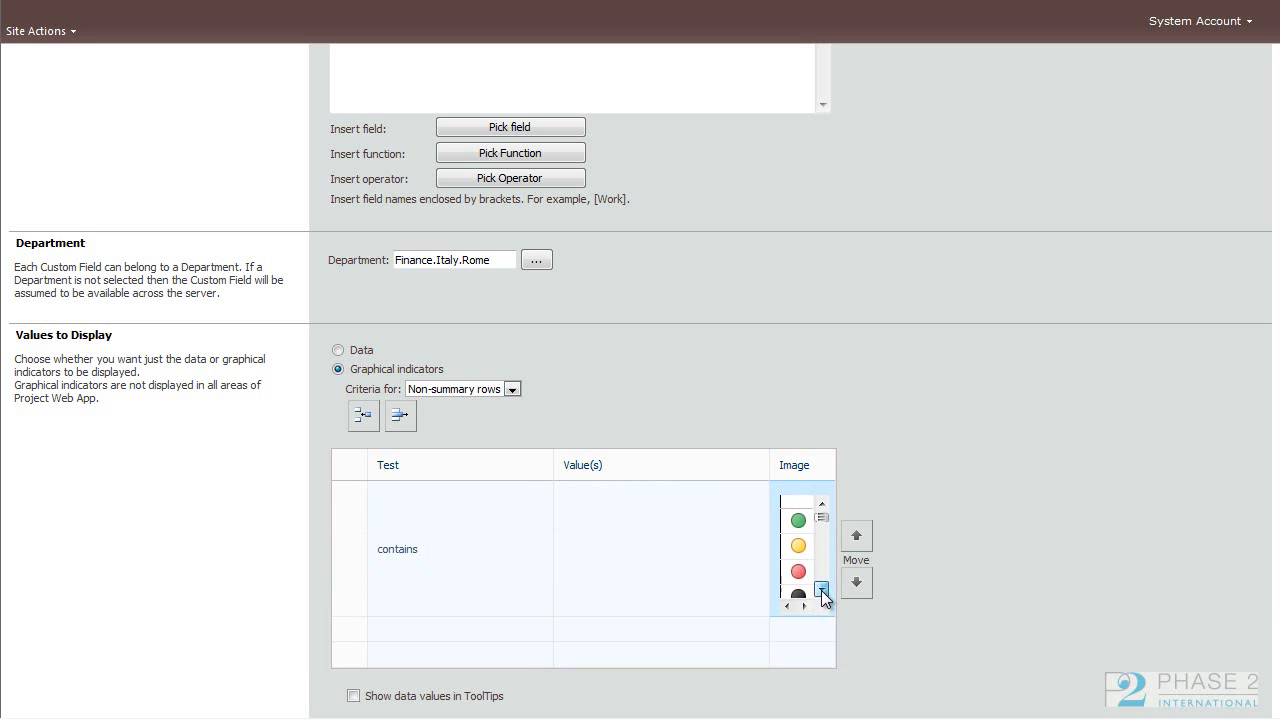
{"action": "left_click", "coordinate": [822, 590]}
{"action": "left_click", "coordinate": [822, 590]}
{"action": "left_click", "coordinate": [822, 590]}
{"action": "left_click", "coordinate": [821, 592]}
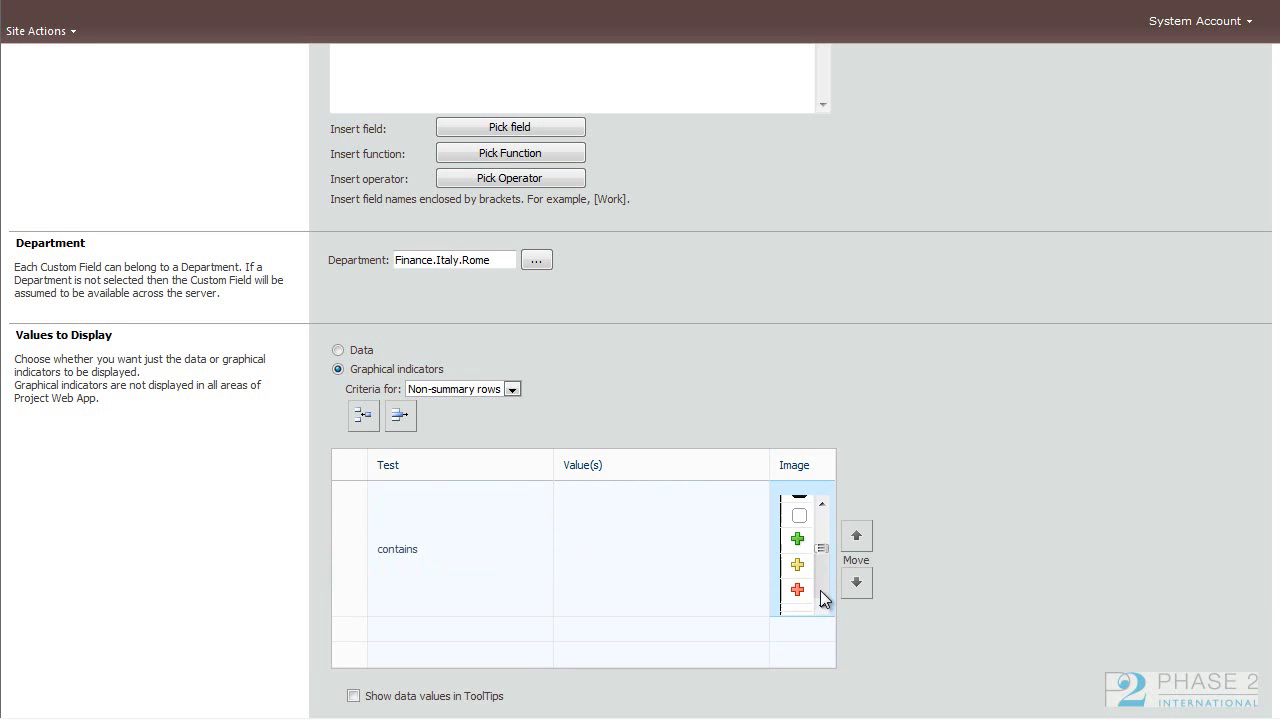
{"action": "left_click", "coordinate": [821, 590]}
{"action": "left_click", "coordinate": [821, 586]}
{"action": "left_click", "coordinate": [821, 582]}
{"action": "left_click", "coordinate": [822, 584]}
{"action": "left_click", "coordinate": [822, 585]}
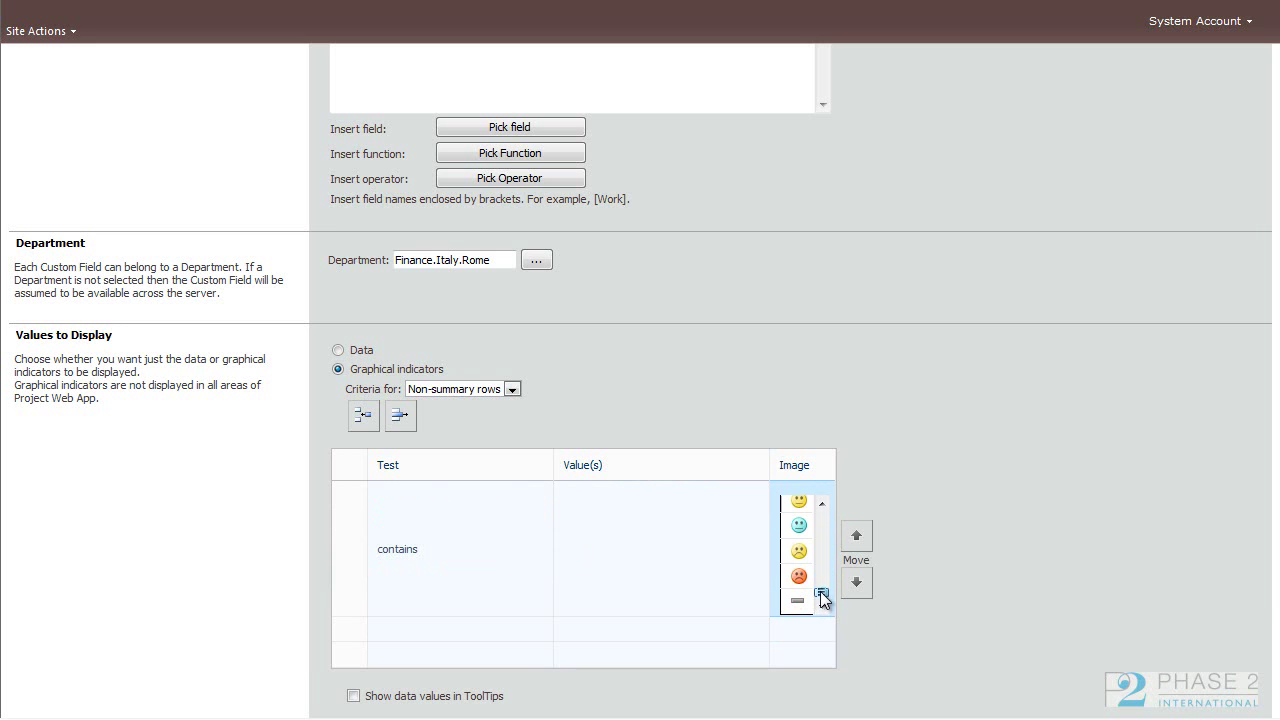
{"action": "left_click", "coordinate": [823, 587]}
{"action": "left_click", "coordinate": [824, 588]}
{"action": "left_click_drag", "start_coordinate": [824, 588], "coordinate": [836, 524]}
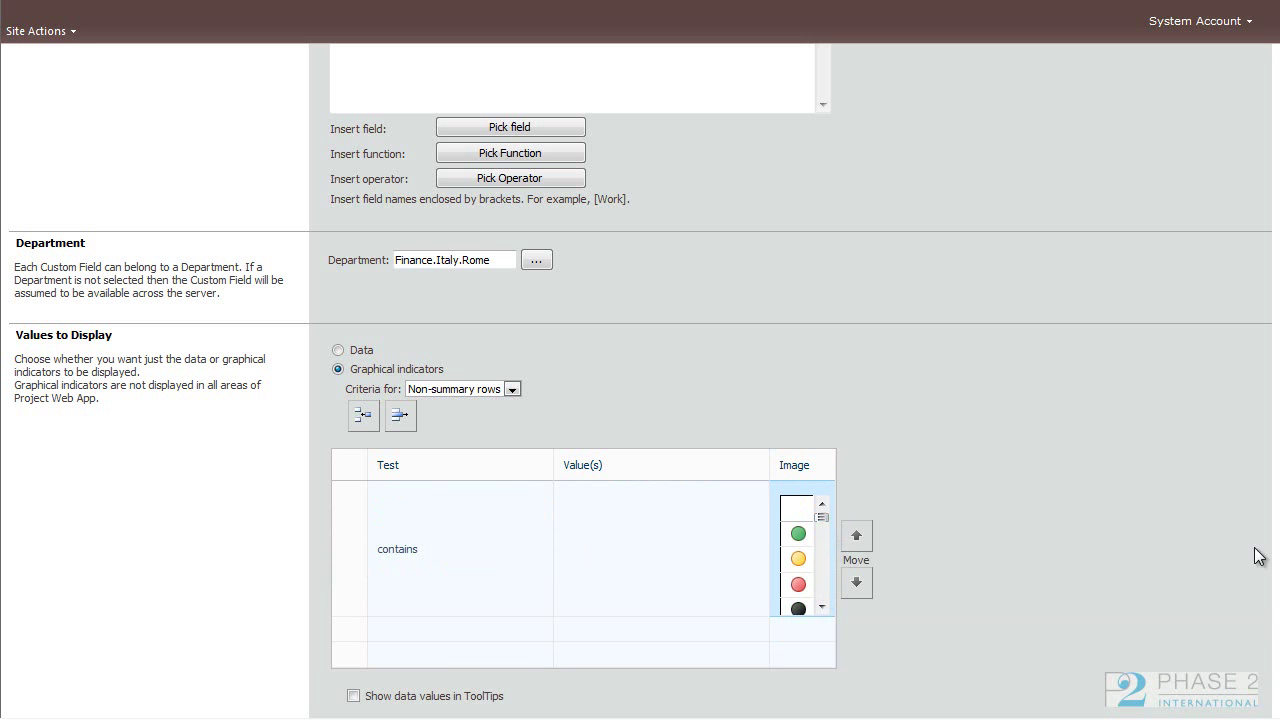
Save the custom field and return to the list of enterprise custom fields.
{"action": "scroll", "coordinate": [1256, 575], "scroll_direction": "down", "scroll_amount": 2}
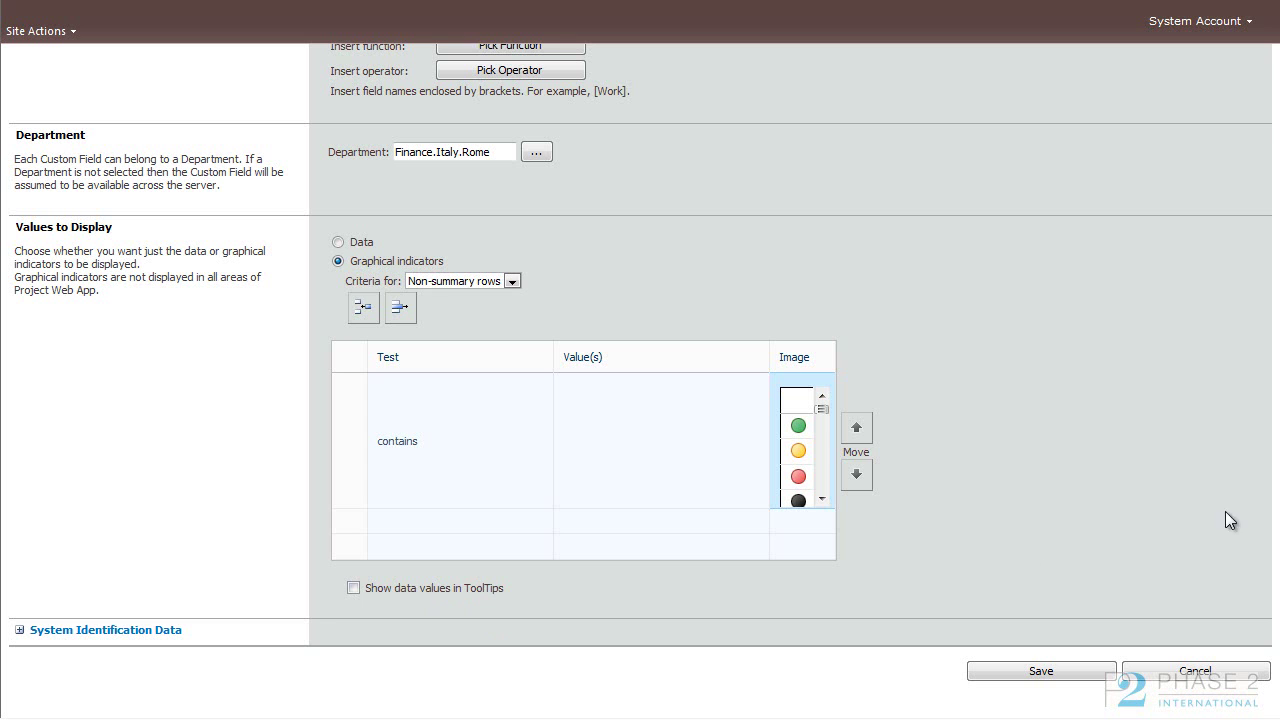
{"action": "left_click", "coordinate": [1038, 673]}
{"action": "scroll", "coordinate": [1265, 168], "scroll_direction": "up", "scroll_amount": 15}
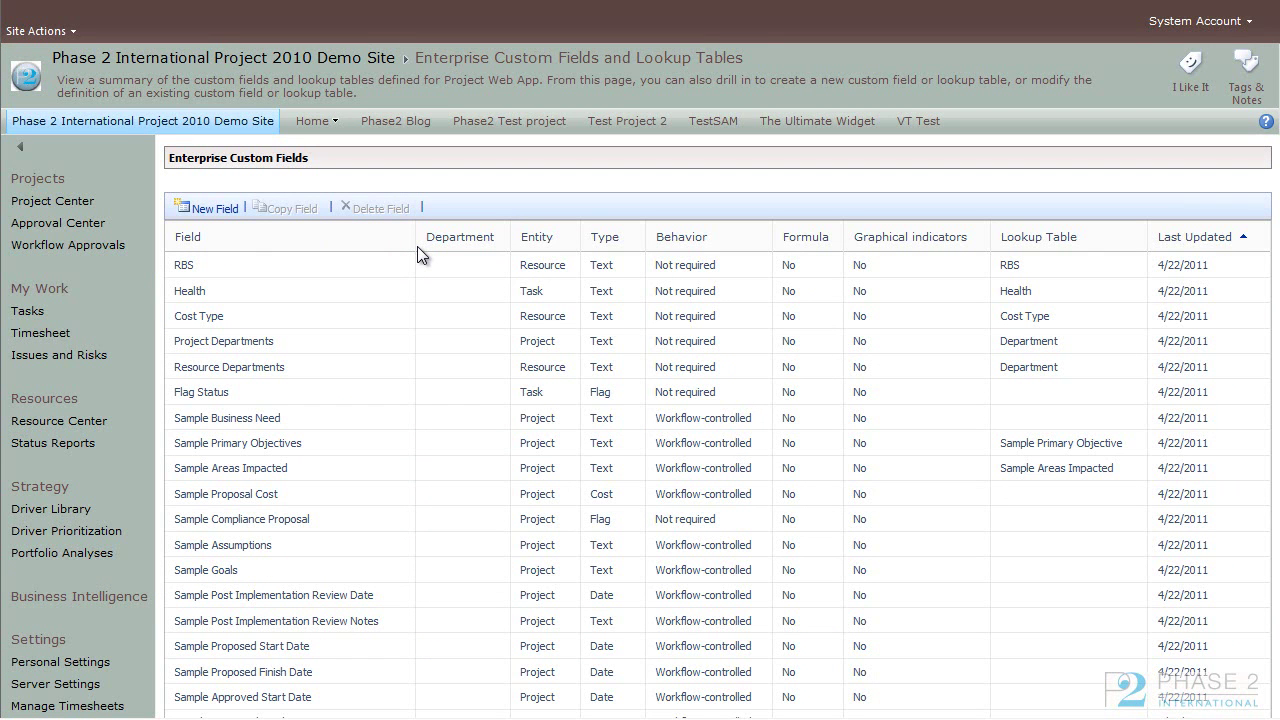
{"action": "left_click", "coordinate": [216, 211]}
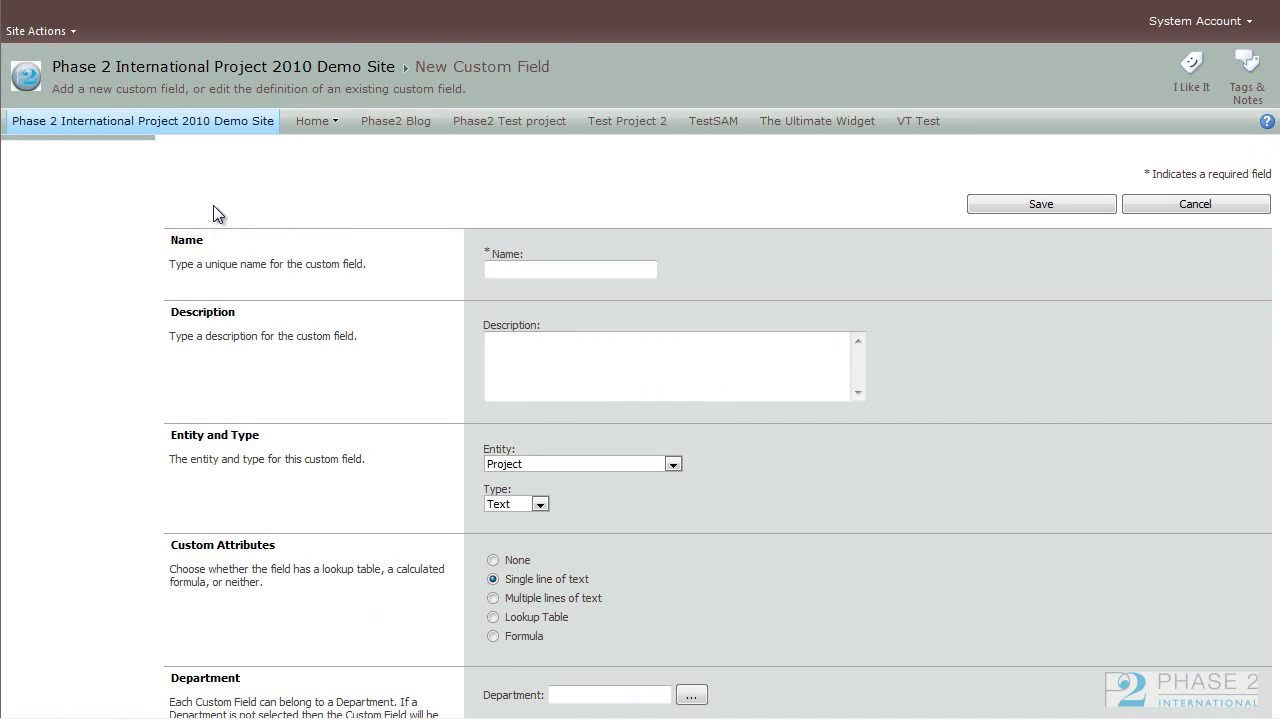
{"action": "left_click", "coordinate": [453, 271]}
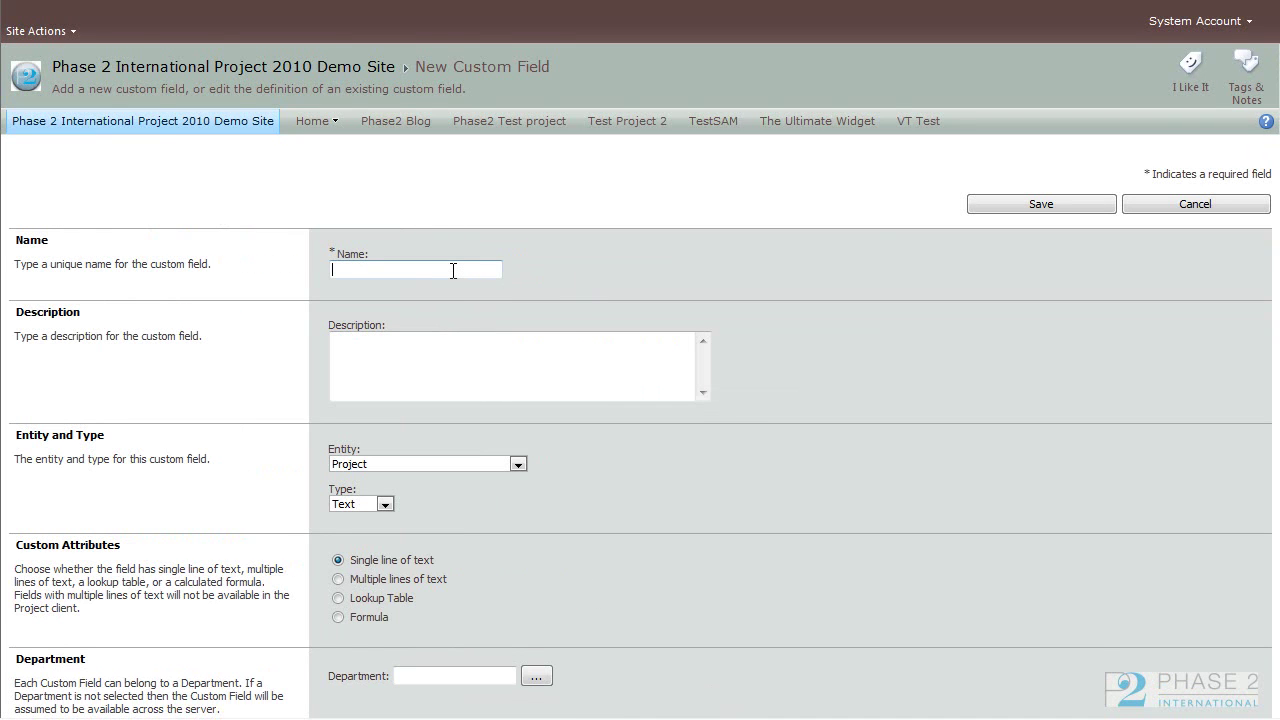
{"action": "type", "text": "TestResourceCost"}
{"action": "key", "text": "Tab"}
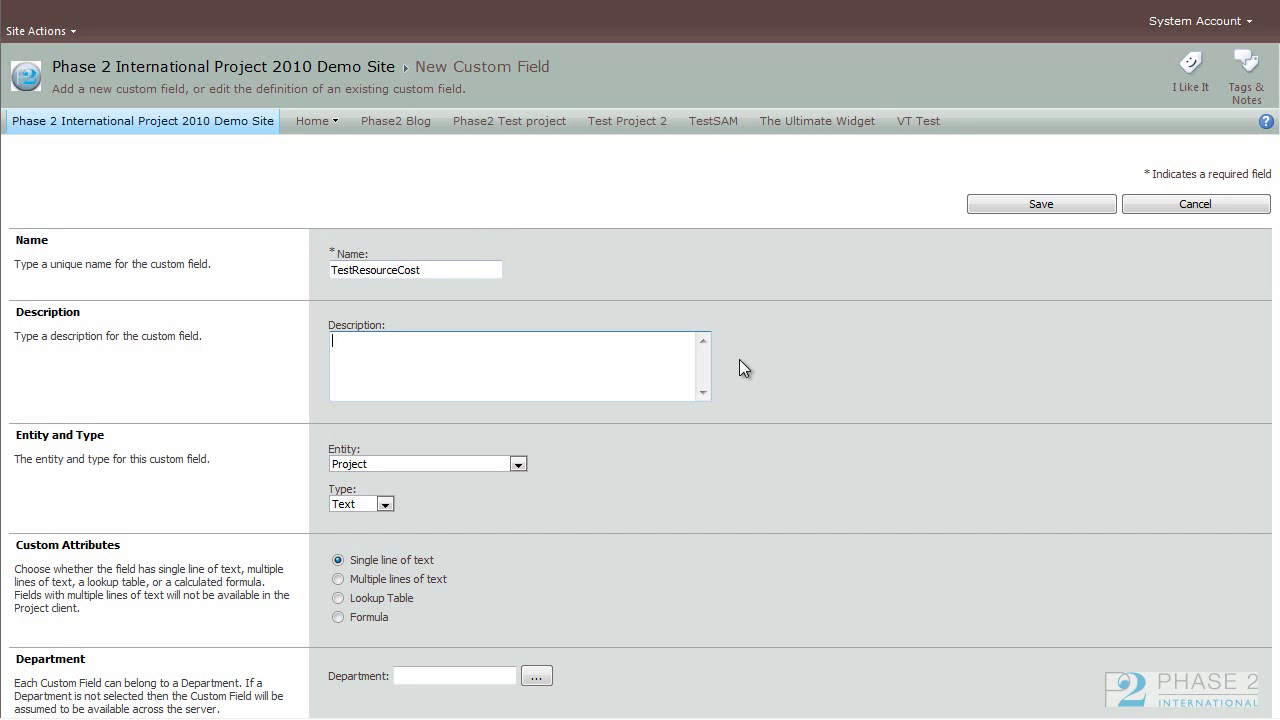
{"action": "type", "text": "http://msdn.microsoft.com/en-us/library/ee767700(office.14).aspx"}
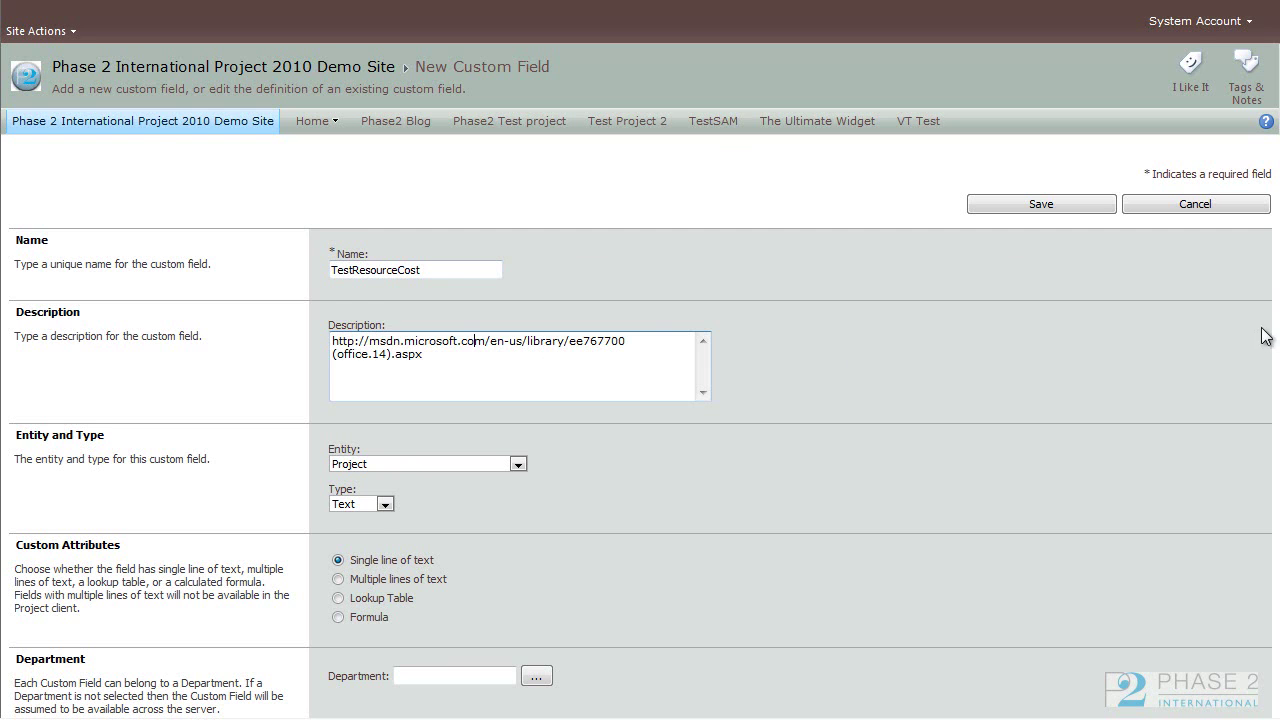
Set the custom field's entity to Resource and its type to Cost.
{"action": "scroll", "coordinate": [1270, 337], "scroll_direction": "down", "scroll_amount": 2}
{"action": "scroll", "coordinate": [640, 380], "scroll_direction": "down", "scroll_amount": 5}
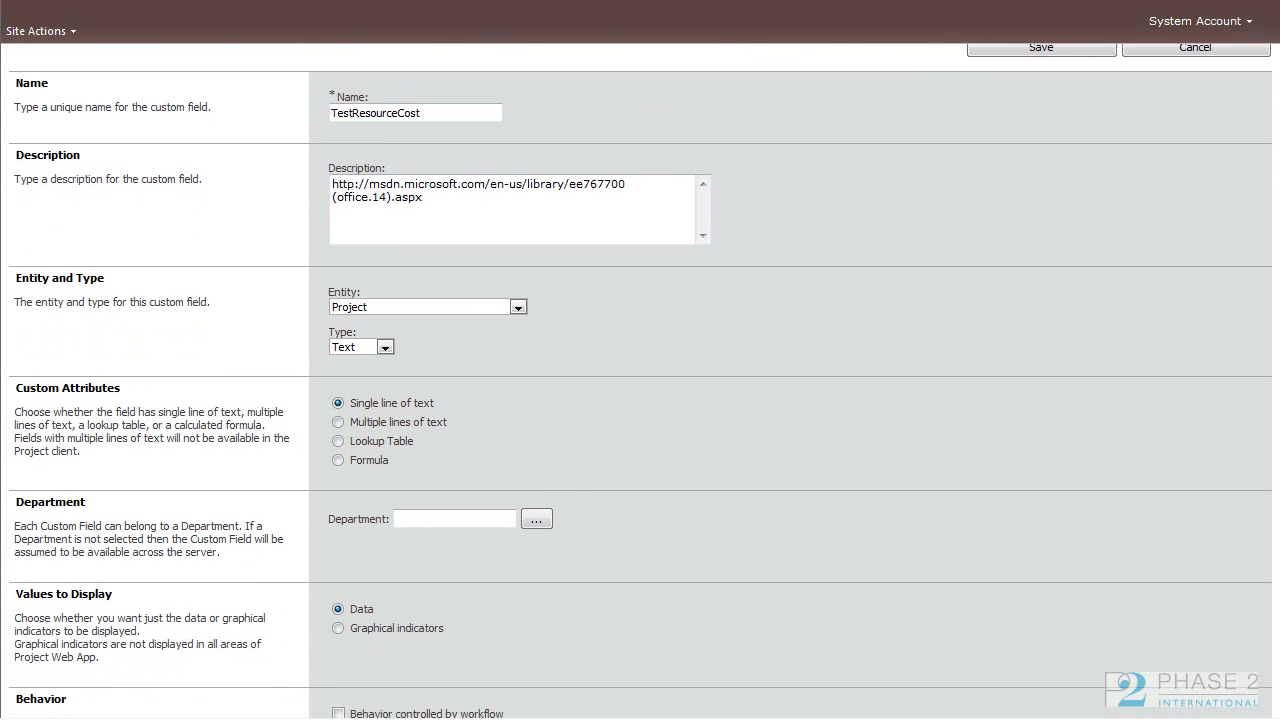
{"action": "scroll", "coordinate": [640, 380], "scroll_direction": "down", "scroll_amount": 1}
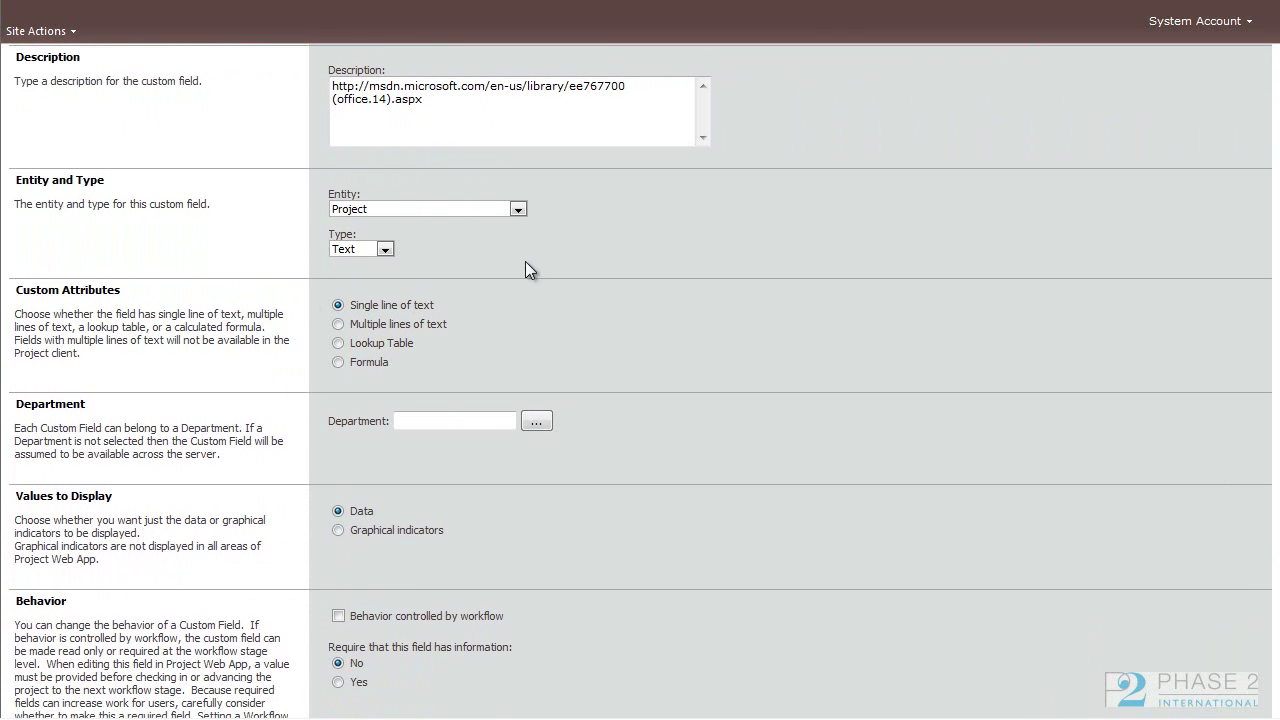
{"action": "left_click", "coordinate": [516, 210]}
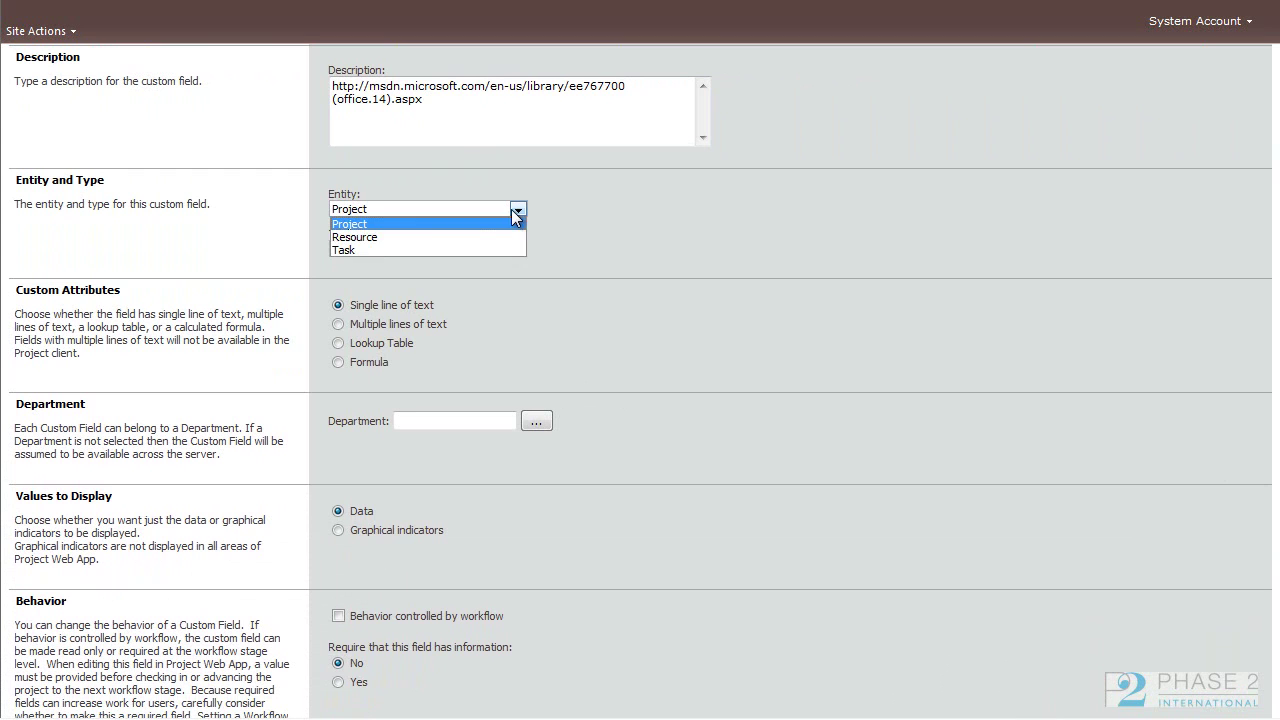
{"action": "left_click", "coordinate": [443, 237]}
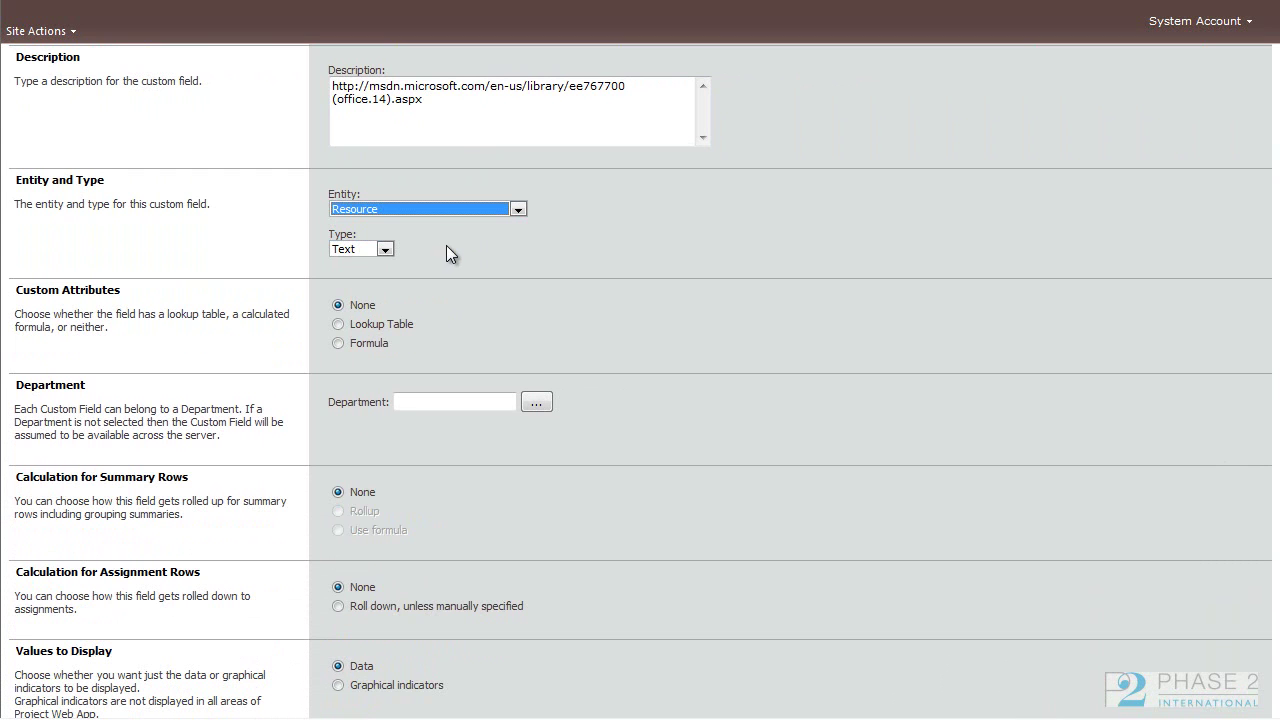
{"action": "left_click", "coordinate": [378, 248]}
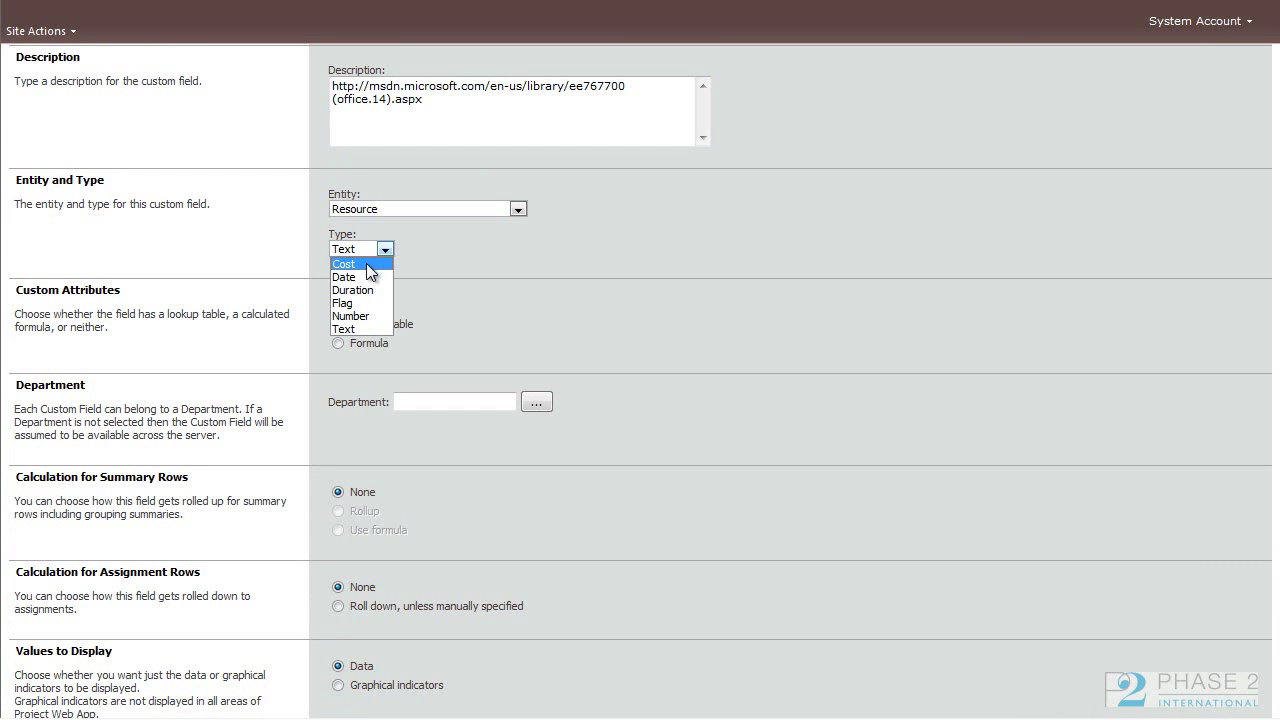
{"action": "left_click", "coordinate": [368, 264]}
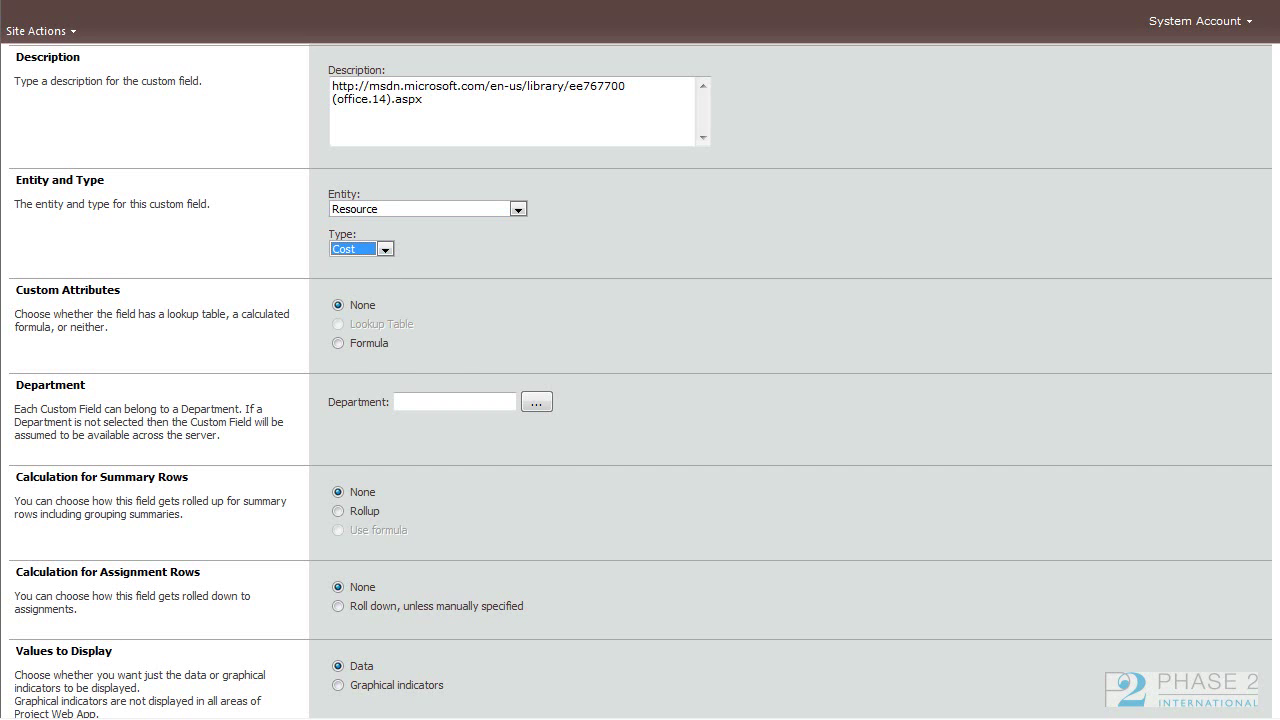
Make the custom field a calculated formula and insert the Standard Rate field from the Cost group.
{"action": "scroll", "coordinate": [640, 380], "scroll_direction": "down", "scroll_amount": 1}
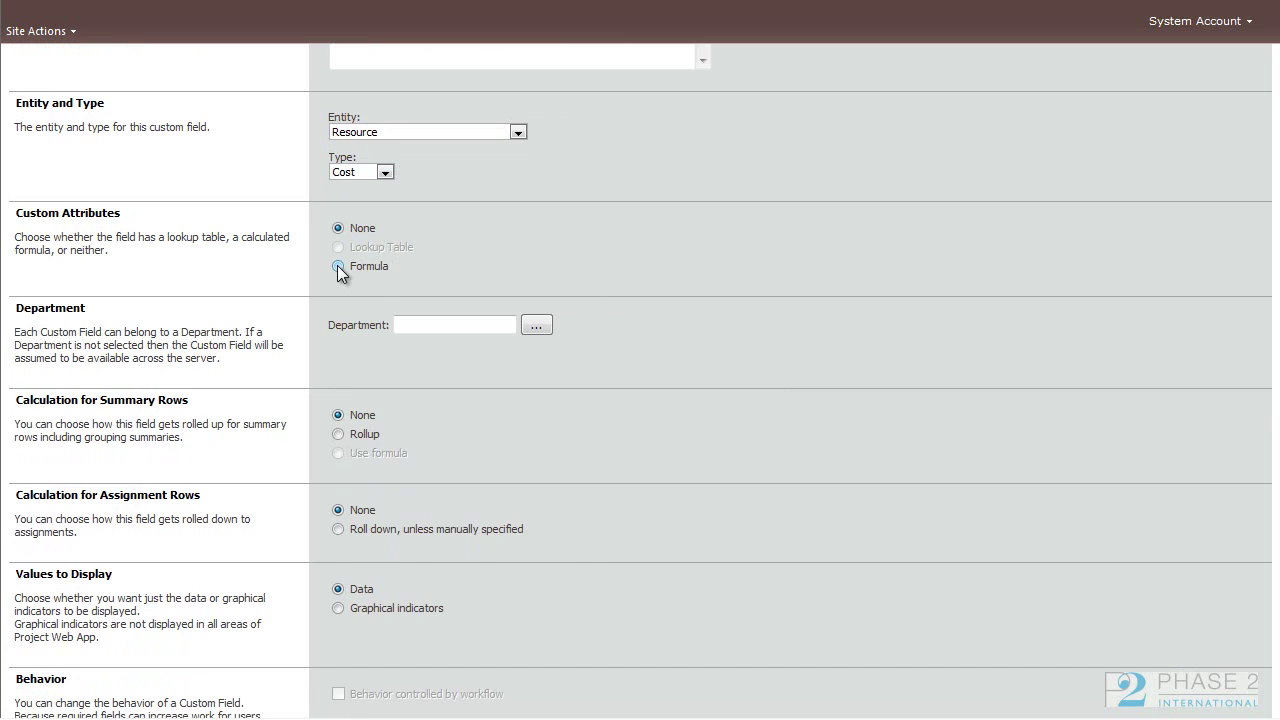
{"action": "left_click", "coordinate": [338, 266]}
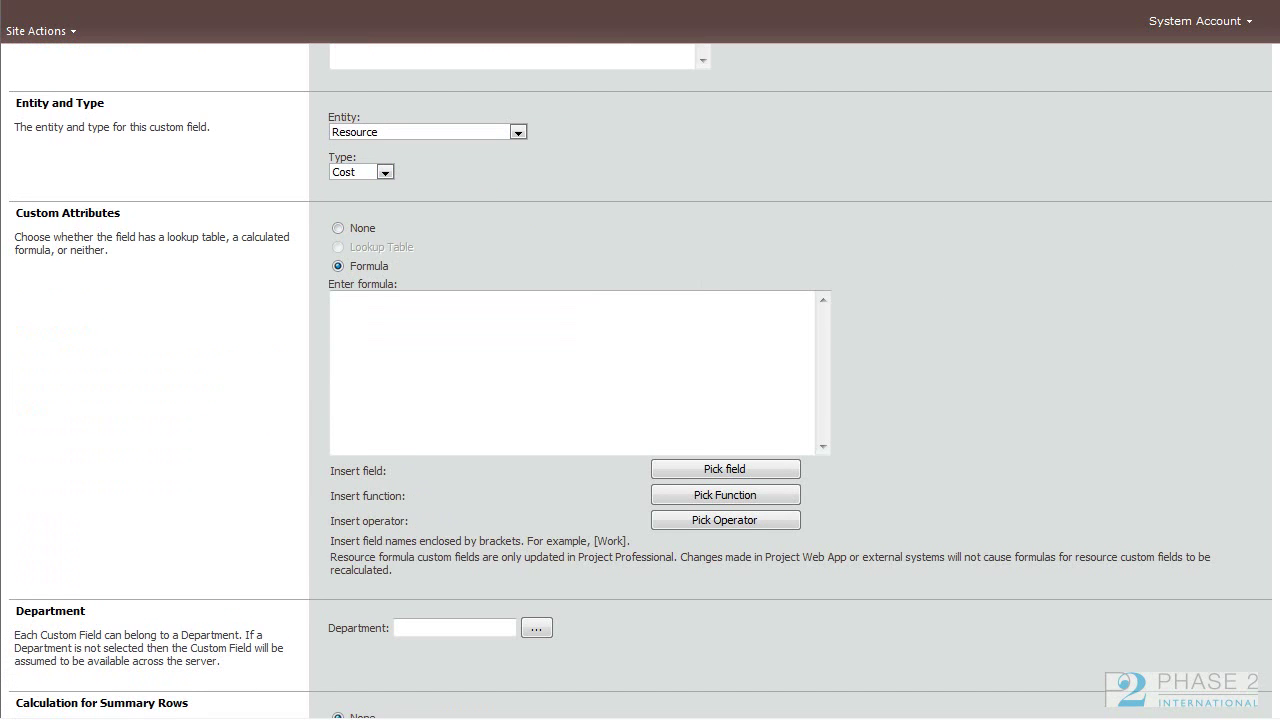
{"action": "scroll", "coordinate": [640, 380], "scroll_direction": "down", "scroll_amount": 2}
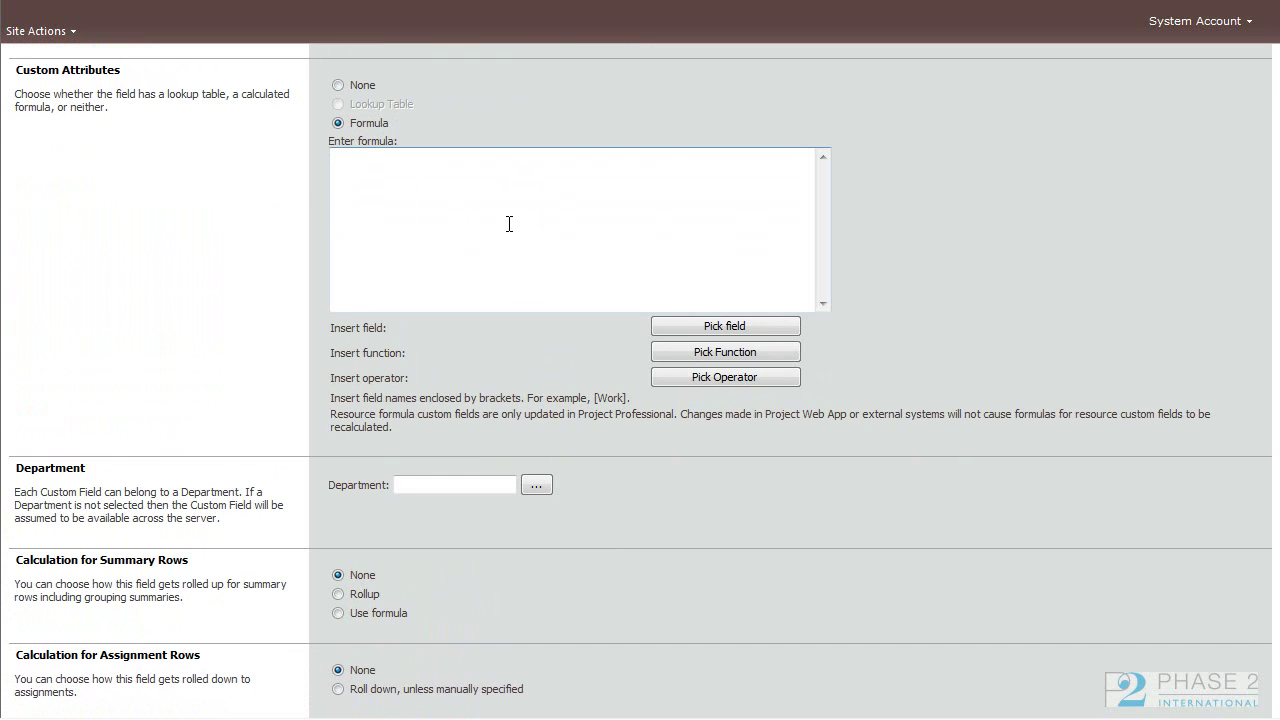
{"action": "left_click", "coordinate": [789, 331]}
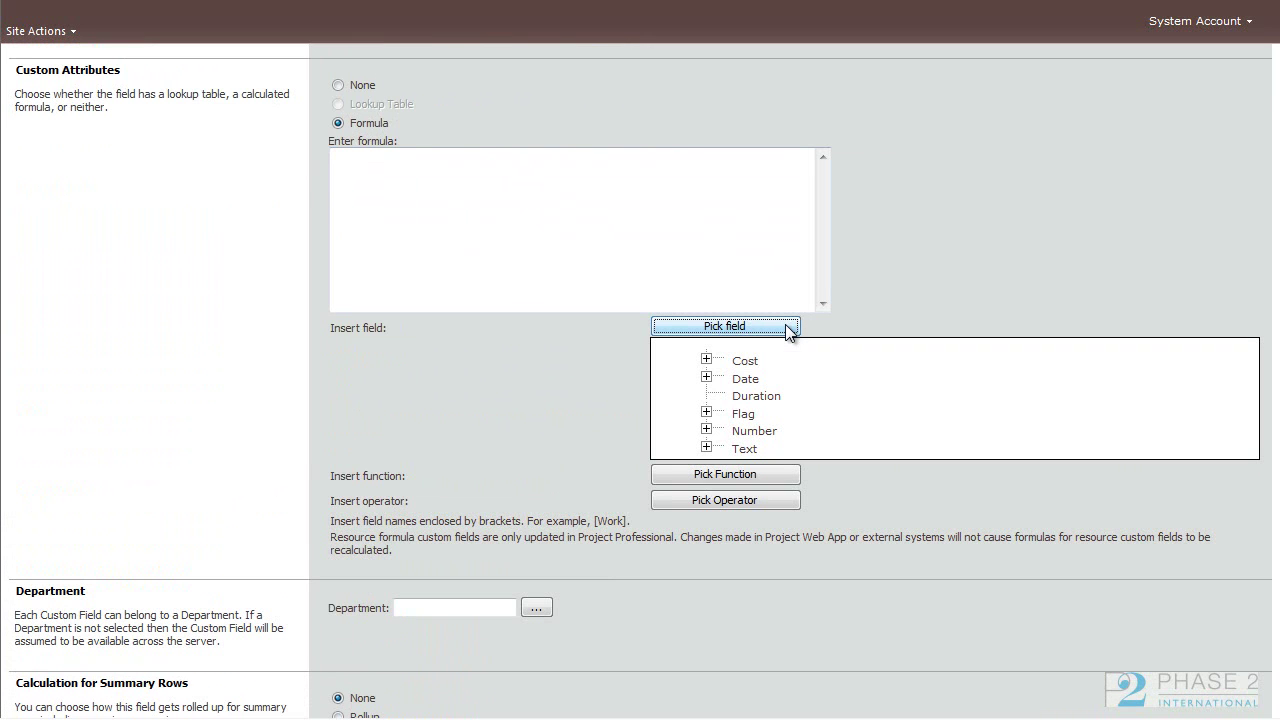
{"action": "left_click", "coordinate": [706, 359]}
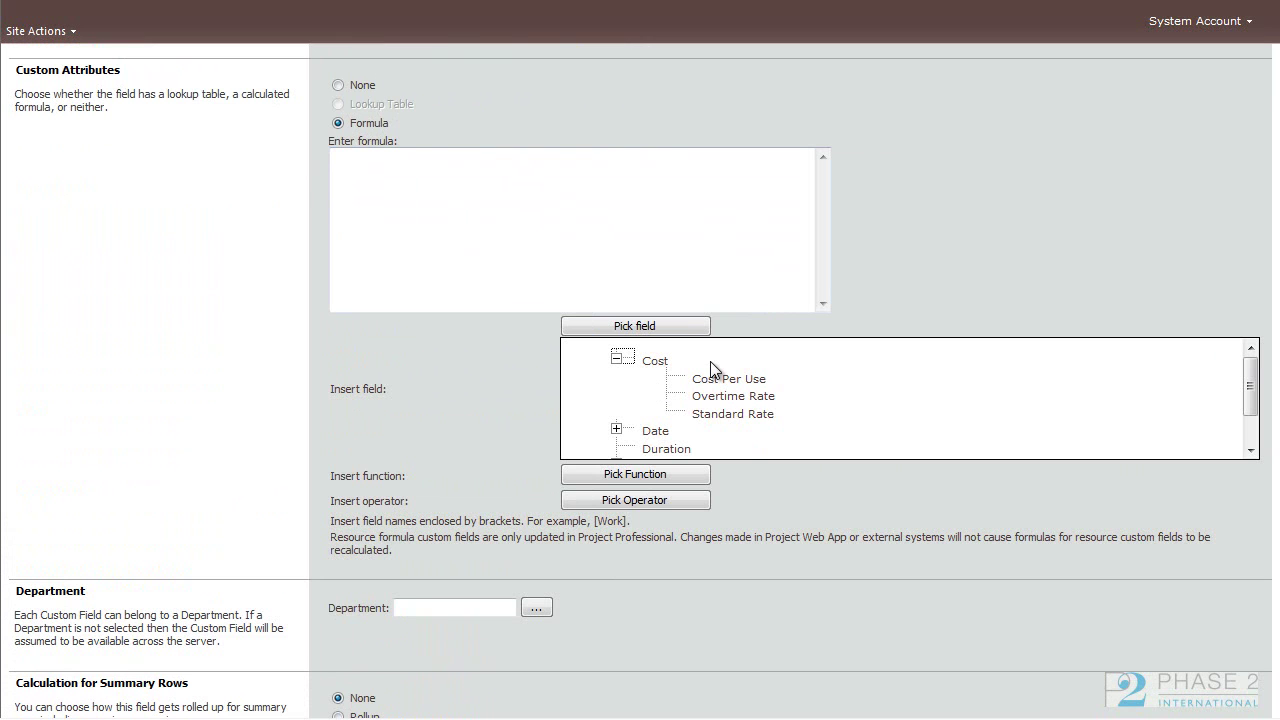
{"action": "left_click", "coordinate": [751, 414]}
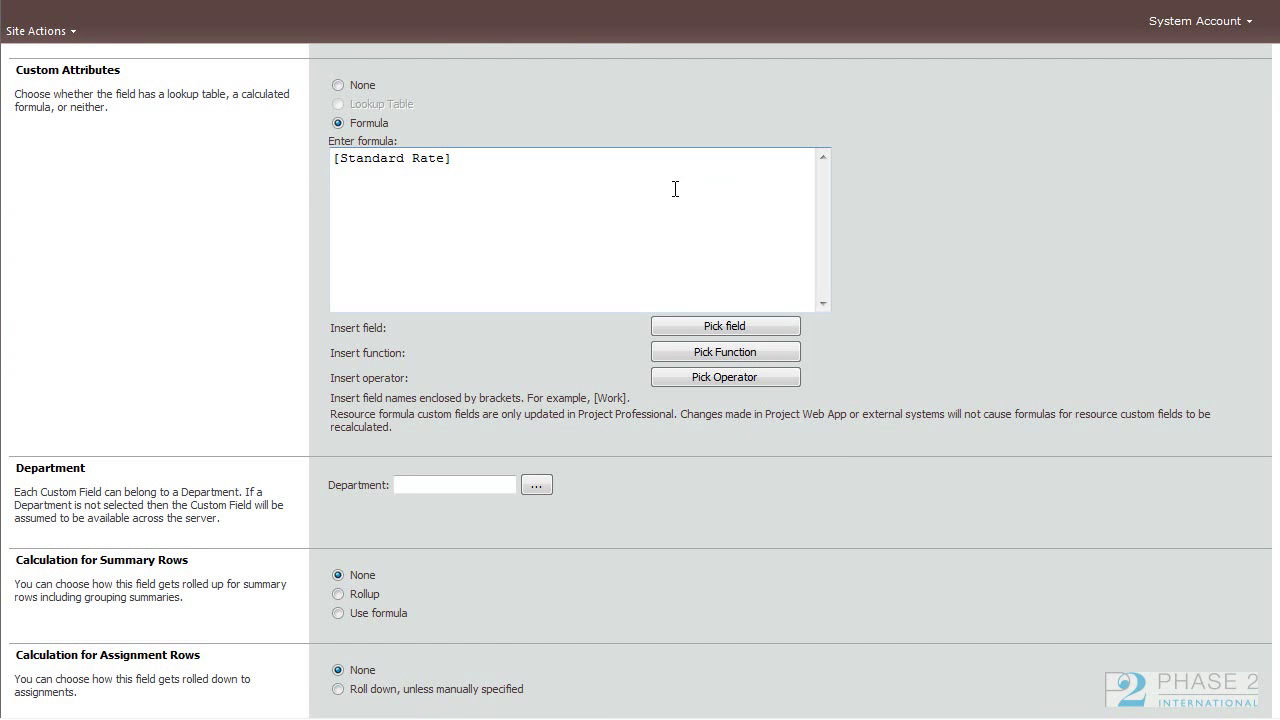
Append the + operator and the value 42 to the formula after [Standard Rate].
{"action": "left_click", "coordinate": [531, 160]}
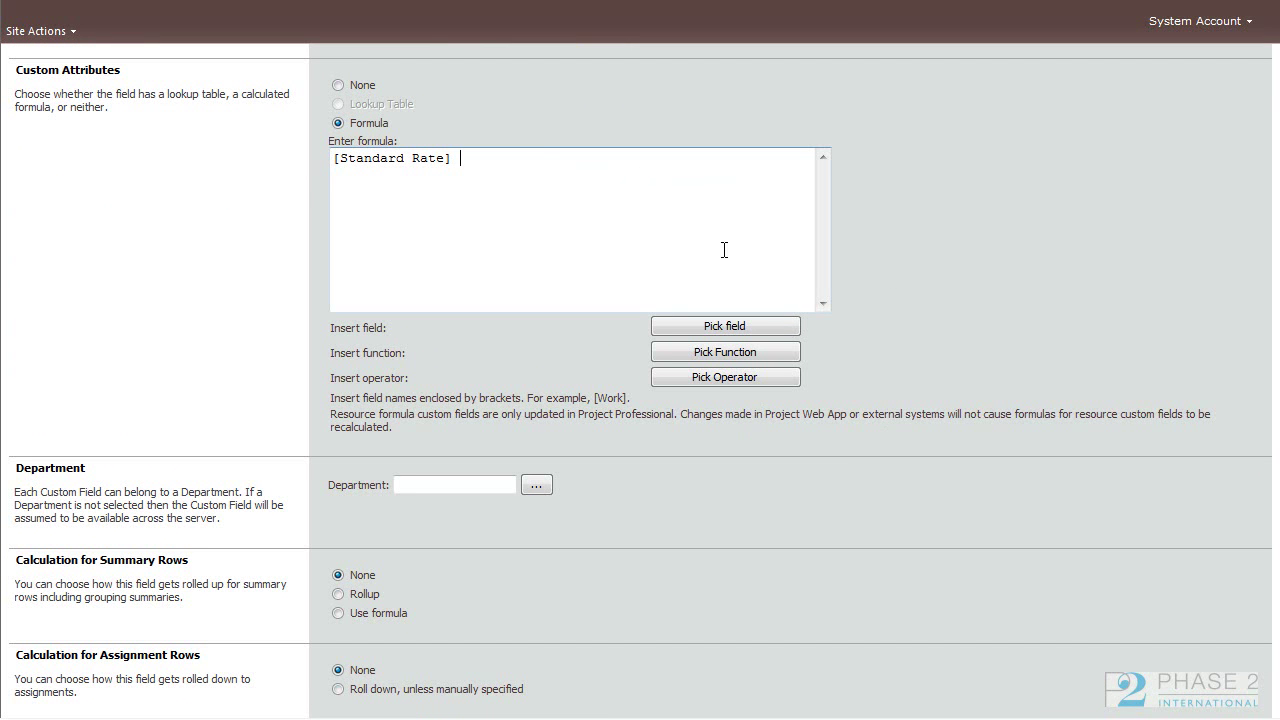
{"action": "left_click", "coordinate": [739, 351]}
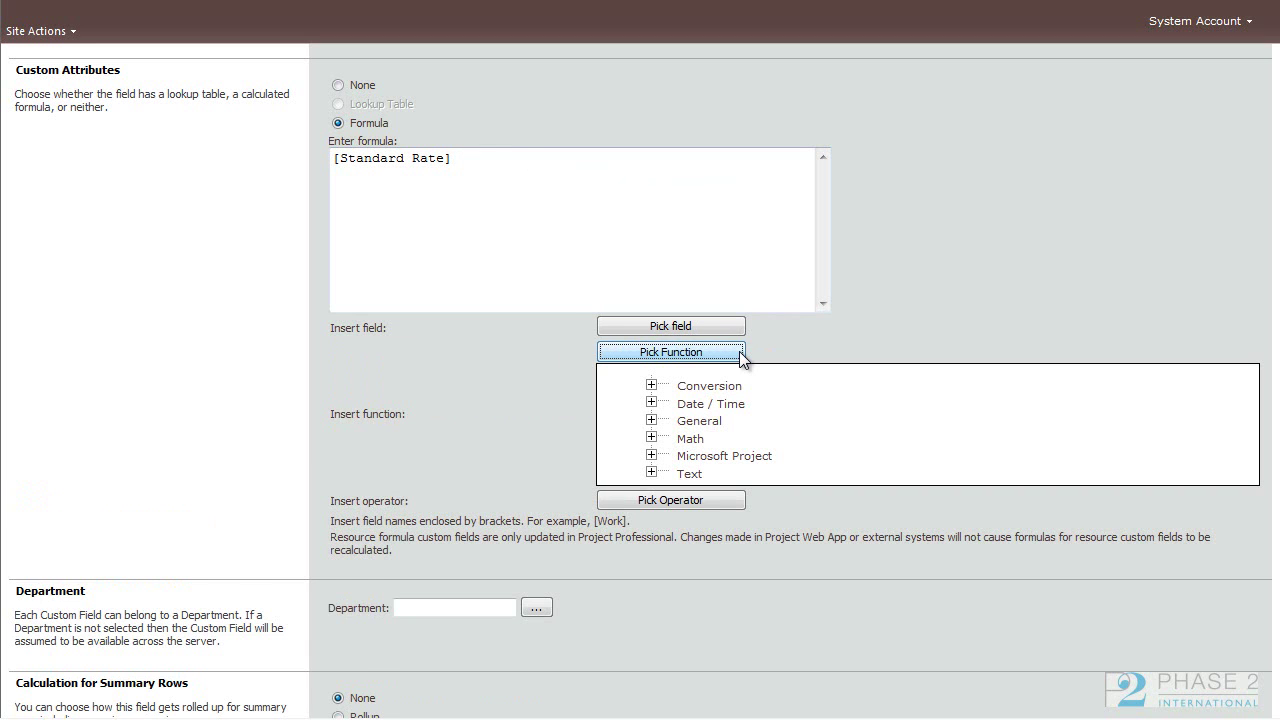
{"action": "left_click", "coordinate": [722, 377]}
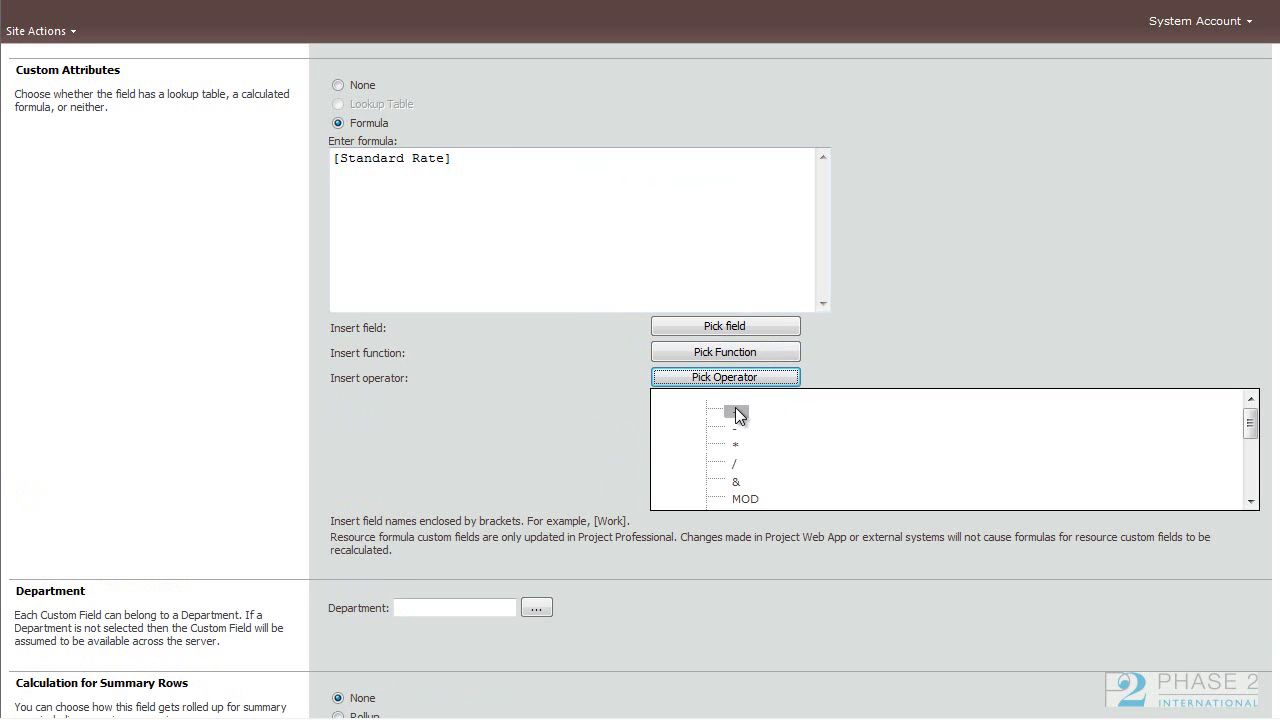
{"action": "left_click", "coordinate": [735, 412]}
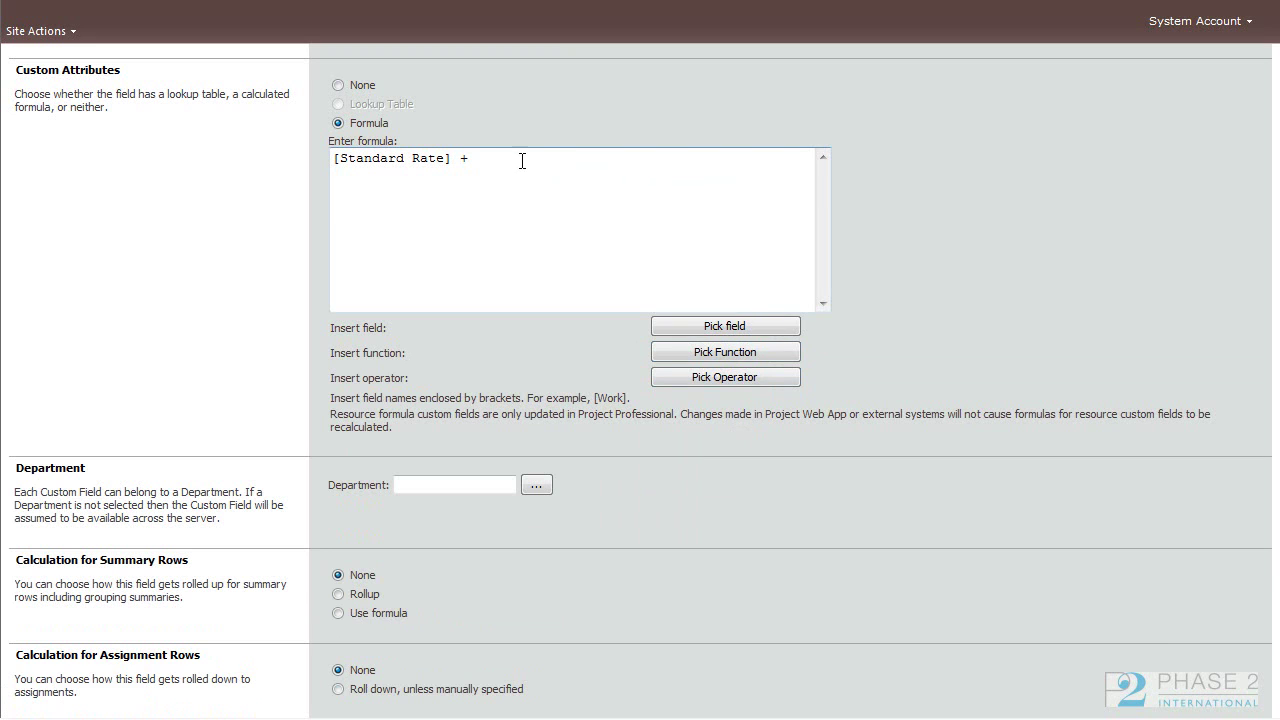
{"action": "left_click", "coordinate": [570, 158]}
{"action": "type", "text": "42"}
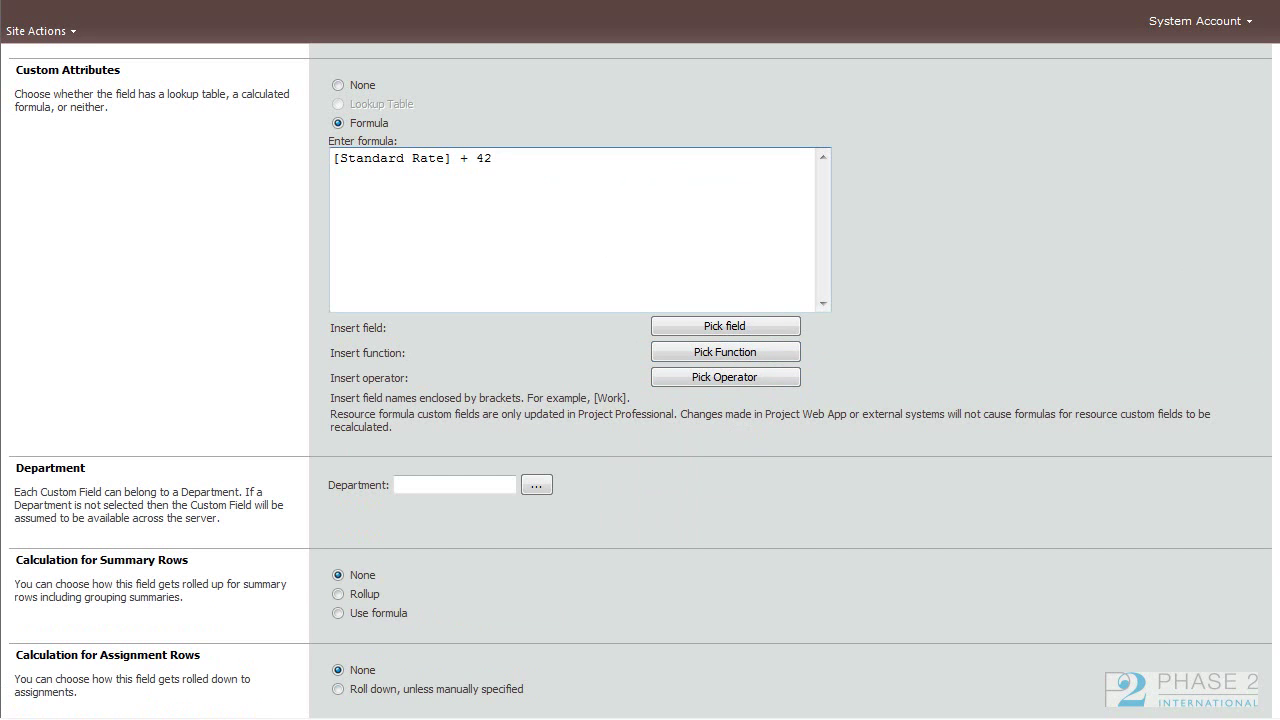
Set the assignment row calculation to roll down unless manually specified, and display the field's values as graphical indicators.
{"action": "scroll", "coordinate": [640, 380], "scroll_direction": "down", "scroll_amount": 4}
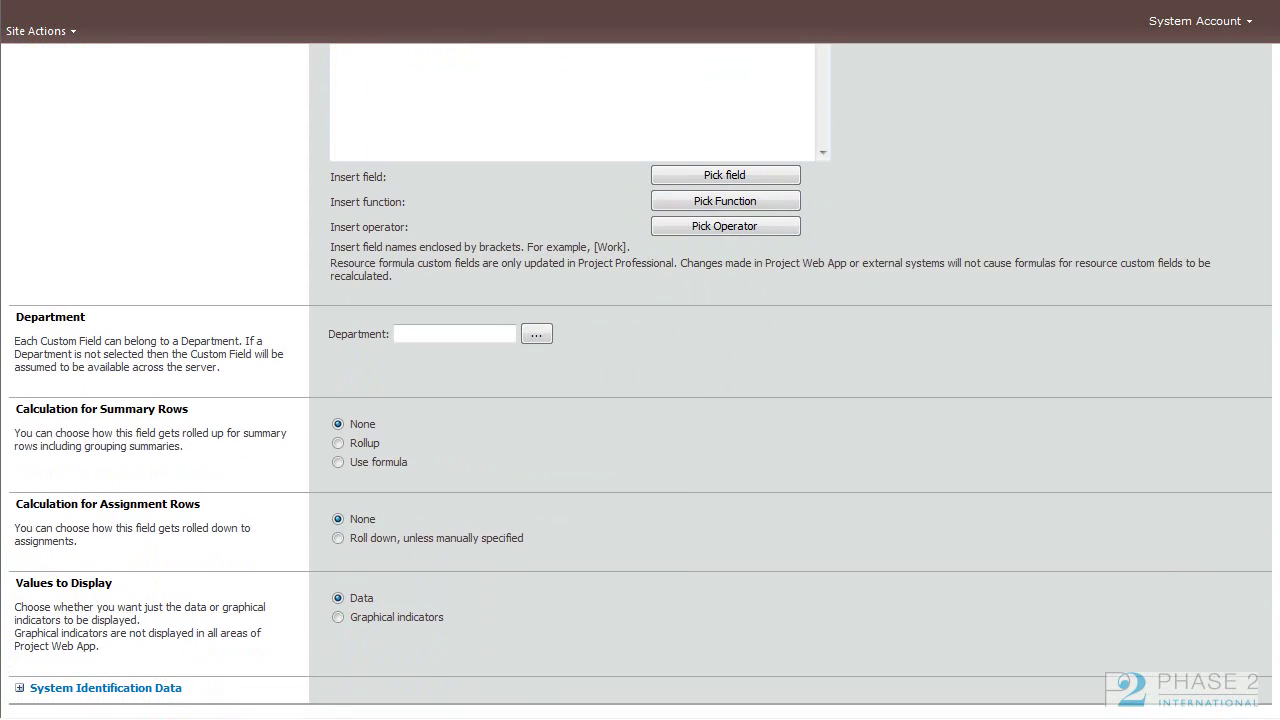
{"action": "scroll", "coordinate": [640, 380], "scroll_direction": "down", "scroll_amount": 1}
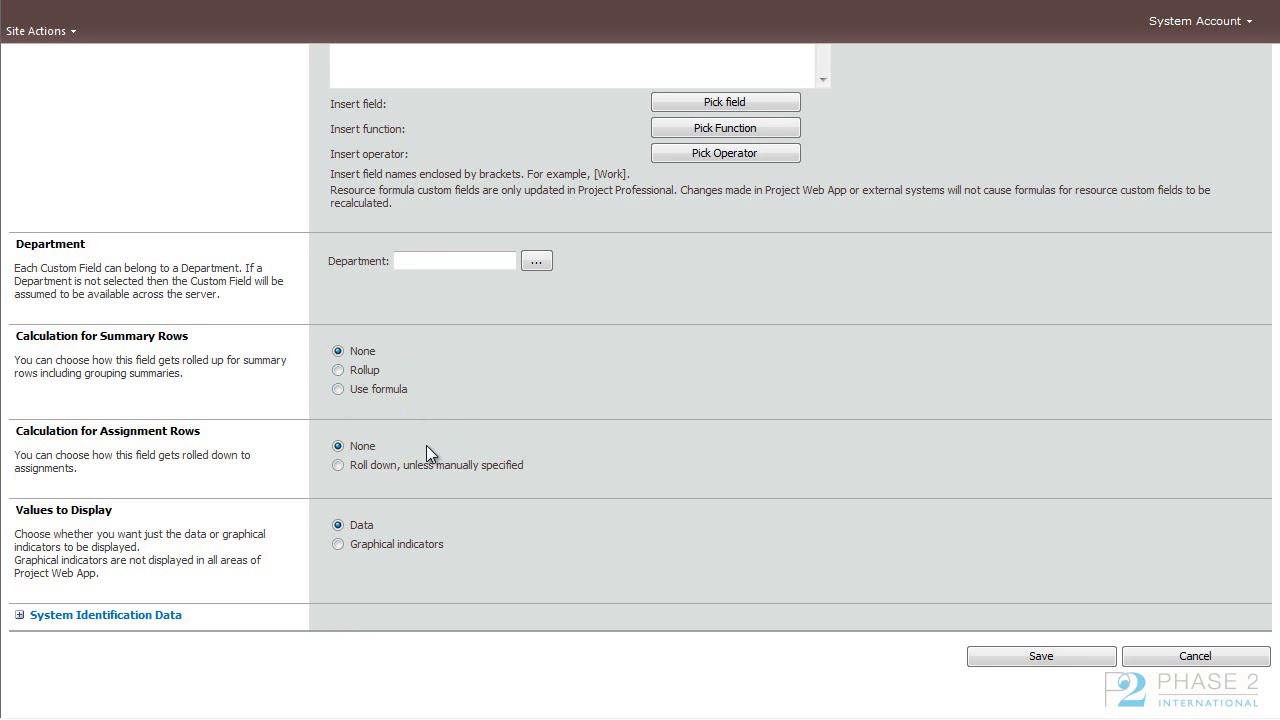
{"action": "left_click", "coordinate": [338, 466]}
{"action": "left_click", "coordinate": [338, 544]}
{"action": "scroll", "coordinate": [1246, 415], "scroll_direction": "down", "scroll_amount": 1}
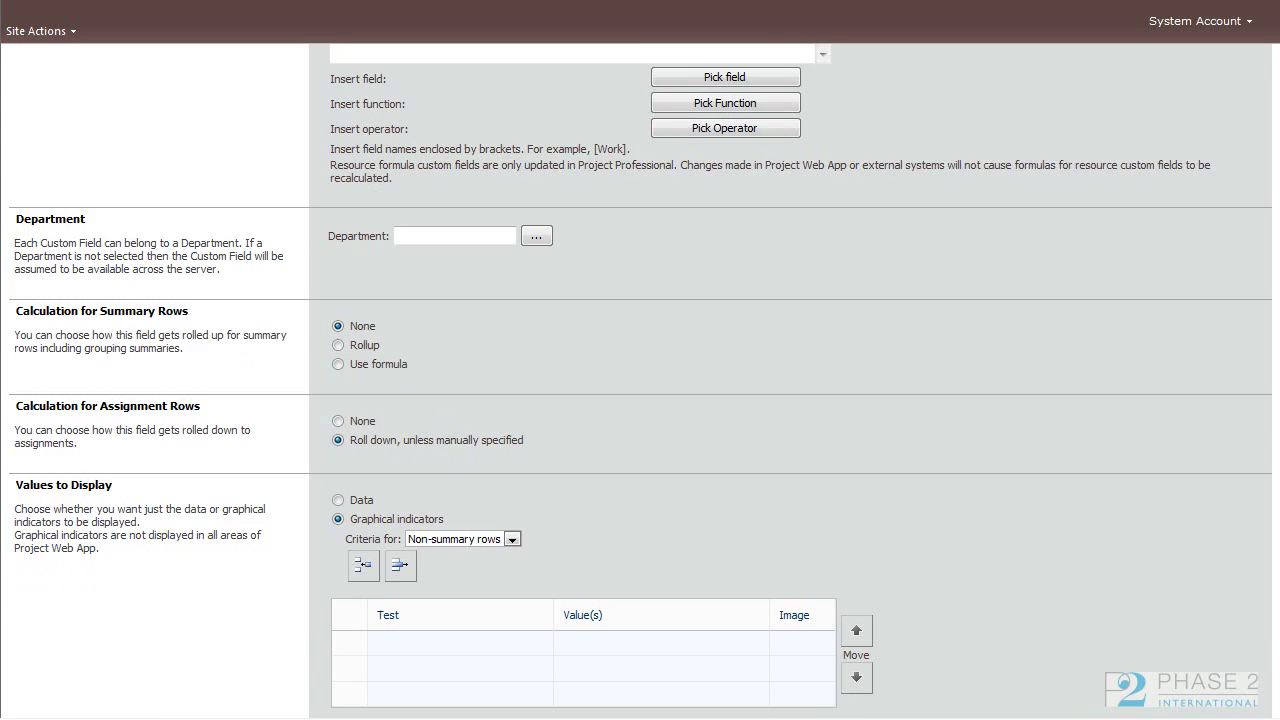
{"action": "scroll", "coordinate": [446, 477], "scroll_direction": "down", "scroll_amount": 3}
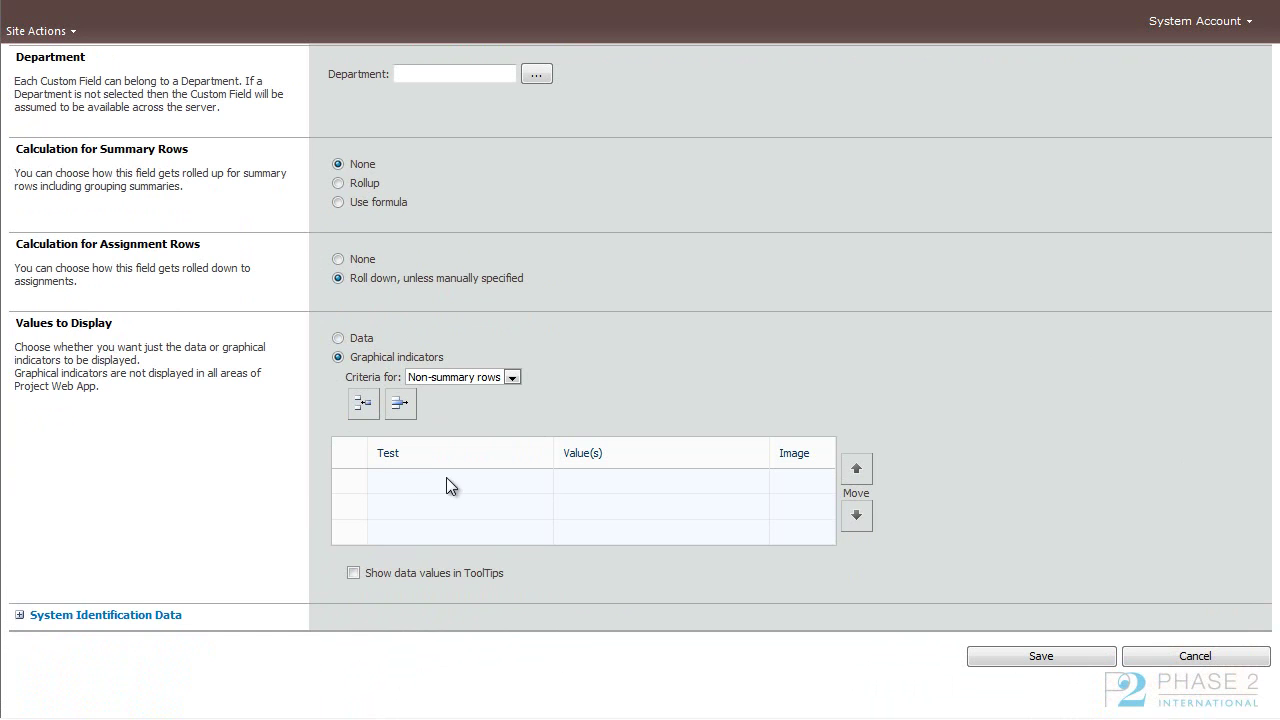
Define the first non-summary indicator rule as is less than or equal to $70.00 with the green smiling face.
{"action": "left_click", "coordinate": [446, 477]}
{"action": "left_click", "coordinate": [539, 482]}
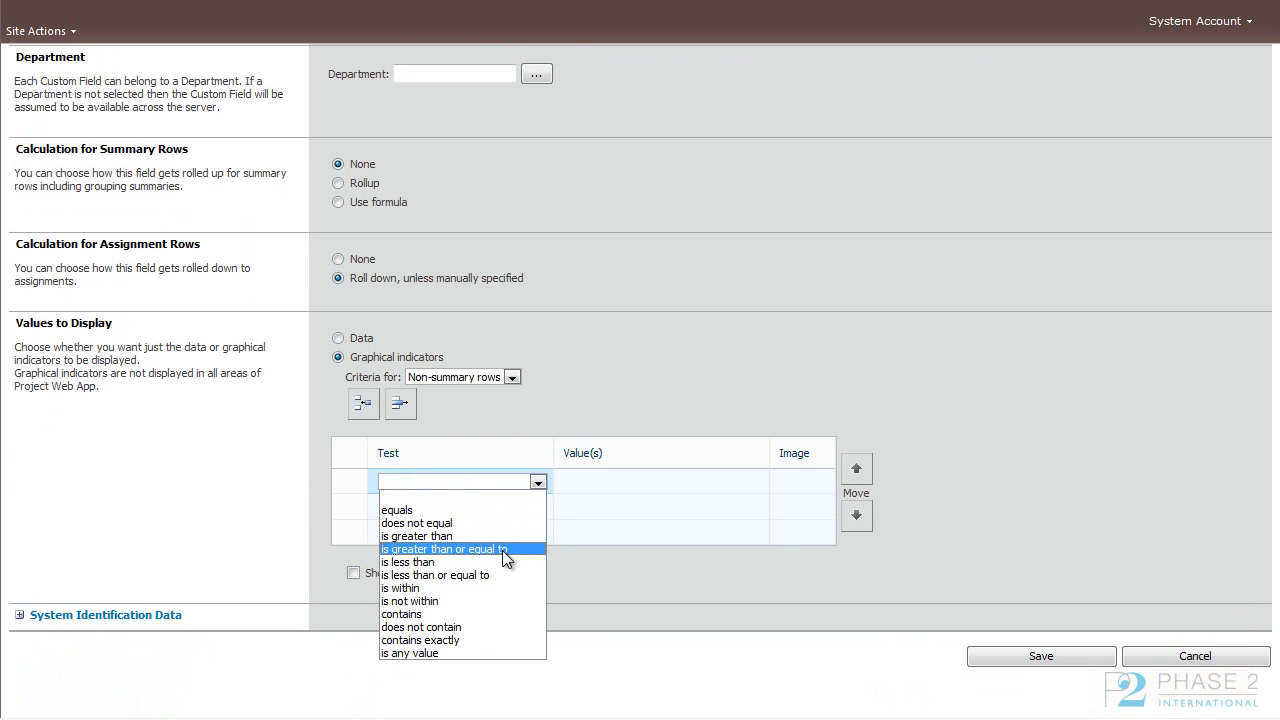
{"action": "left_click", "coordinate": [482, 574]}
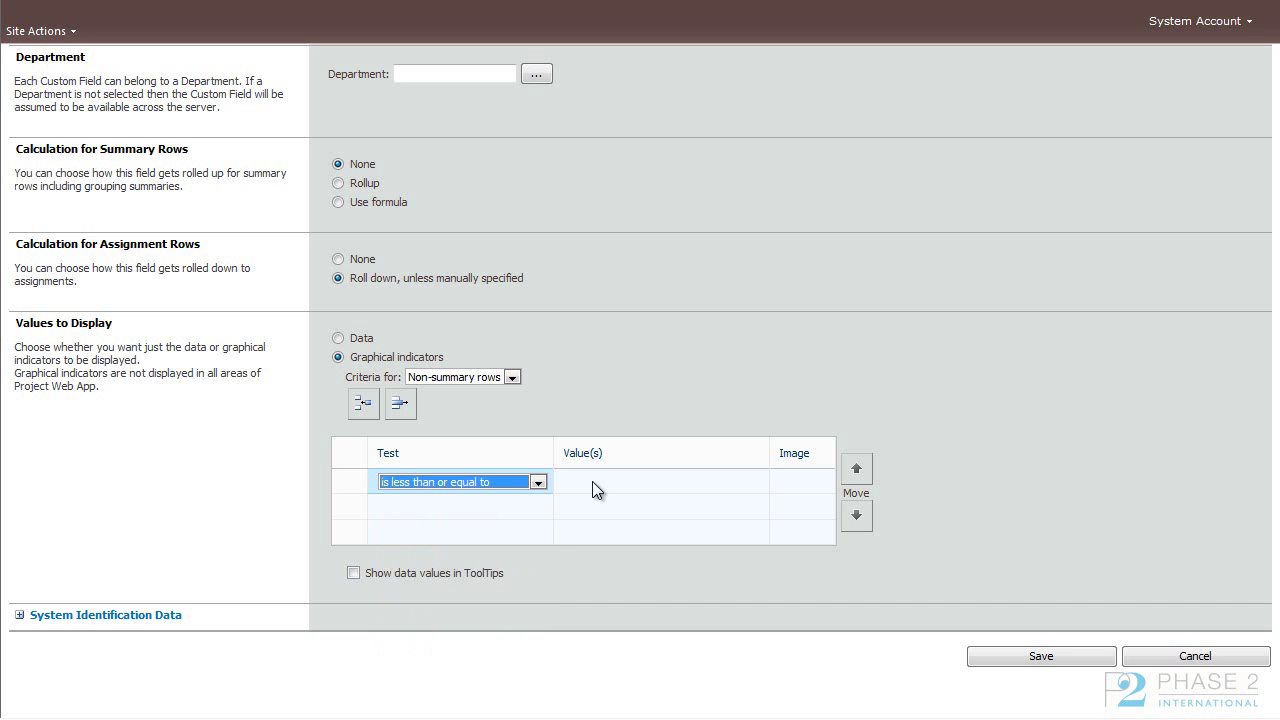
{"action": "left_click", "coordinate": [597, 479]}
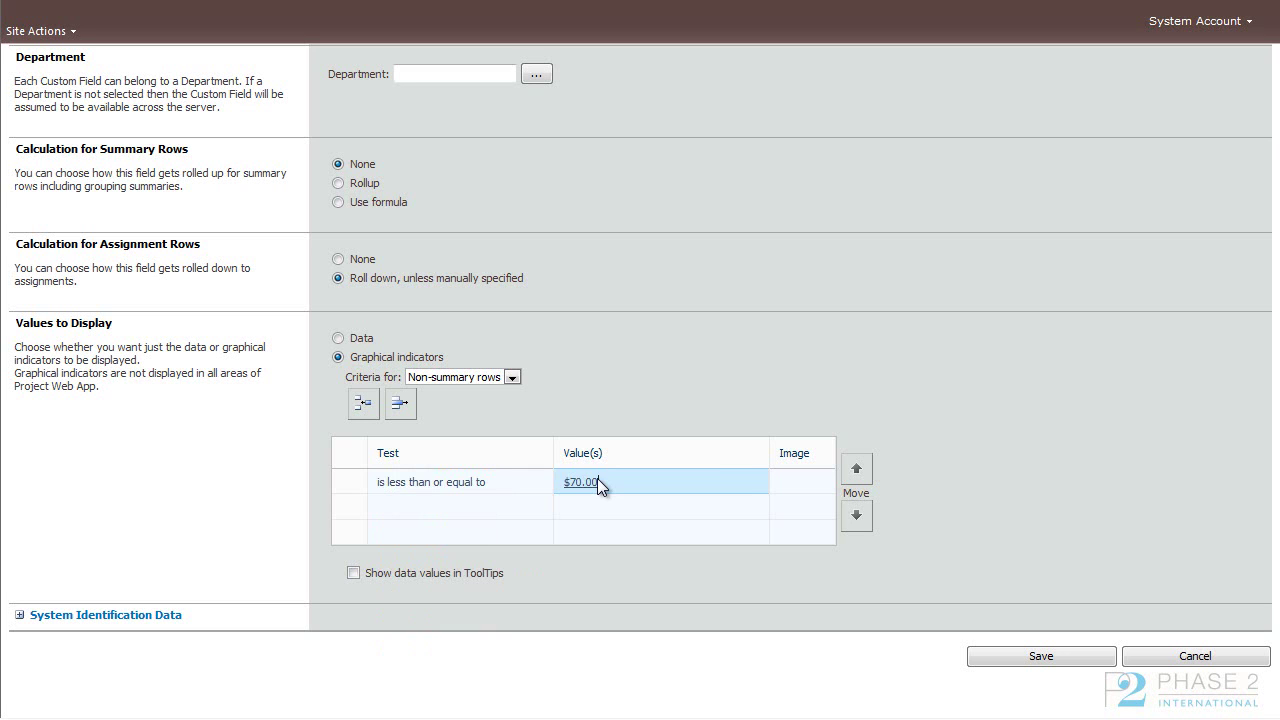
{"action": "key", "text": "Tab"}
{"action": "left_click", "coordinate": [827, 482]}
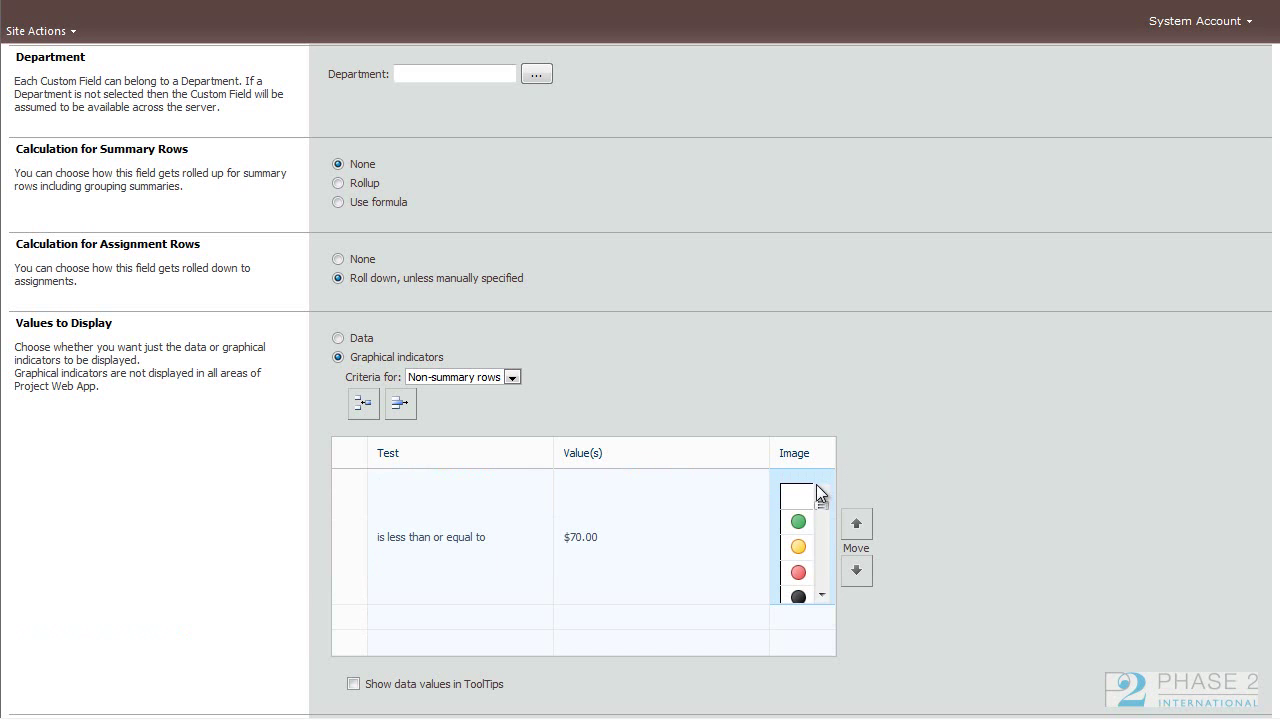
{"action": "left_click_drag", "start_coordinate": [821, 508], "coordinate": [820, 577]}
{"action": "left_click", "coordinate": [799, 518]}
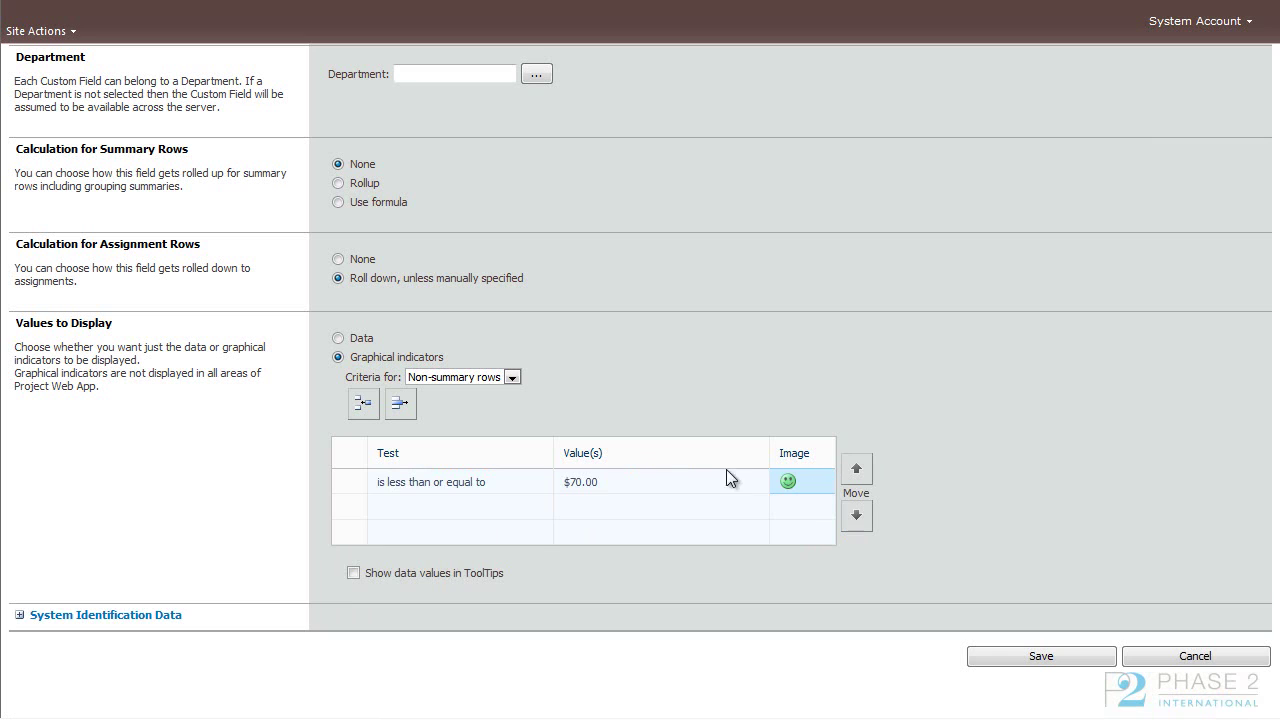
Add a second indicator rule, is less than or equal to $120.00, with the yellow neutral face.
{"action": "left_click", "coordinate": [417, 499]}
{"action": "left_click", "coordinate": [535, 506]}
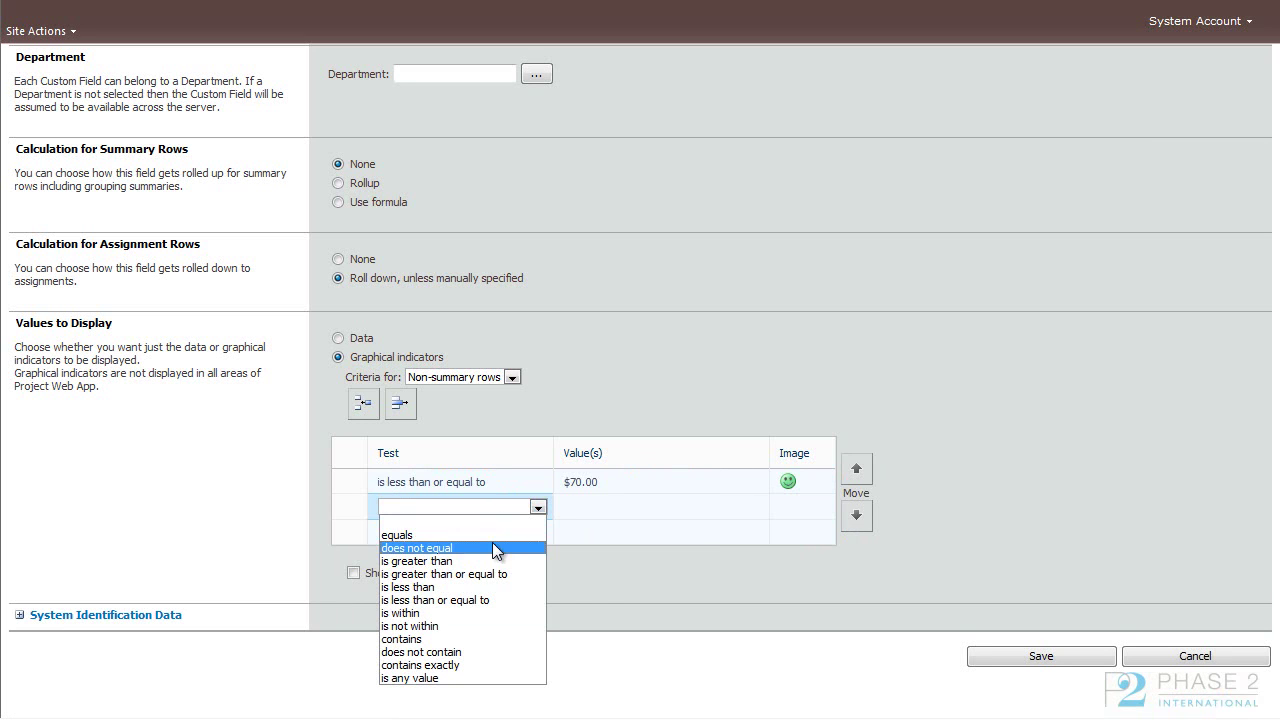
{"action": "left_click", "coordinate": [489, 600]}
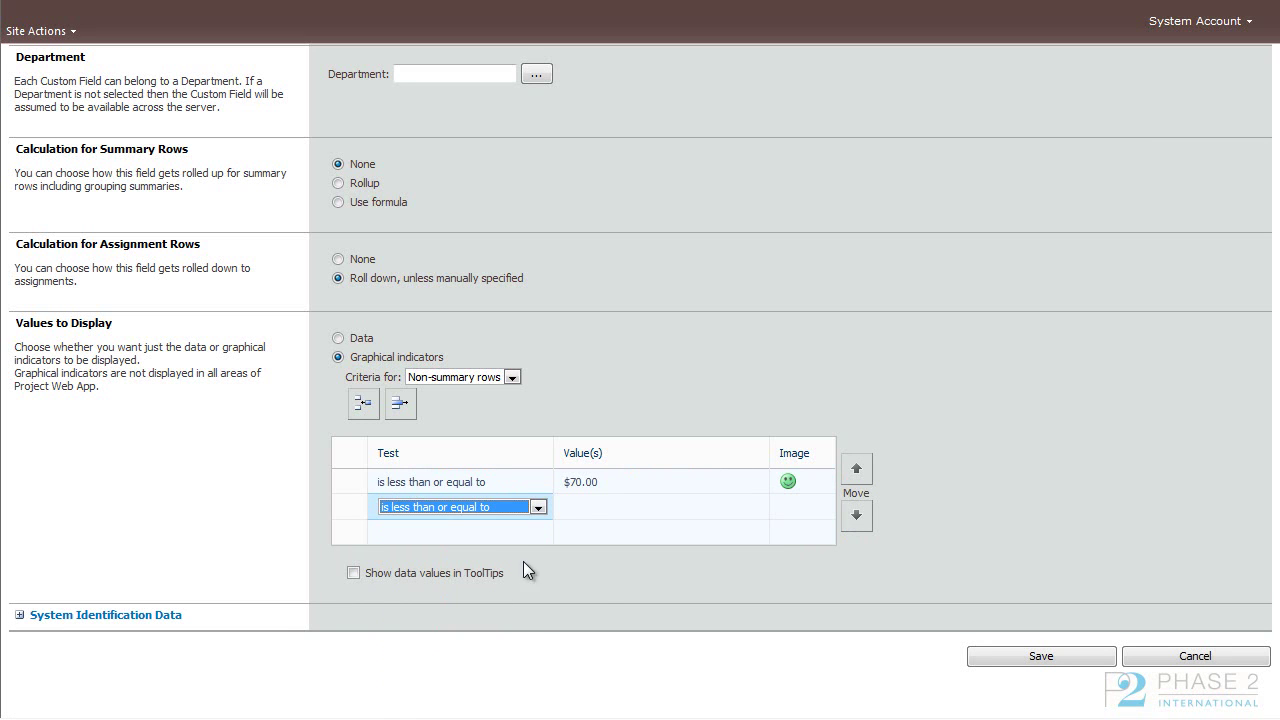
{"action": "left_click", "coordinate": [585, 507]}
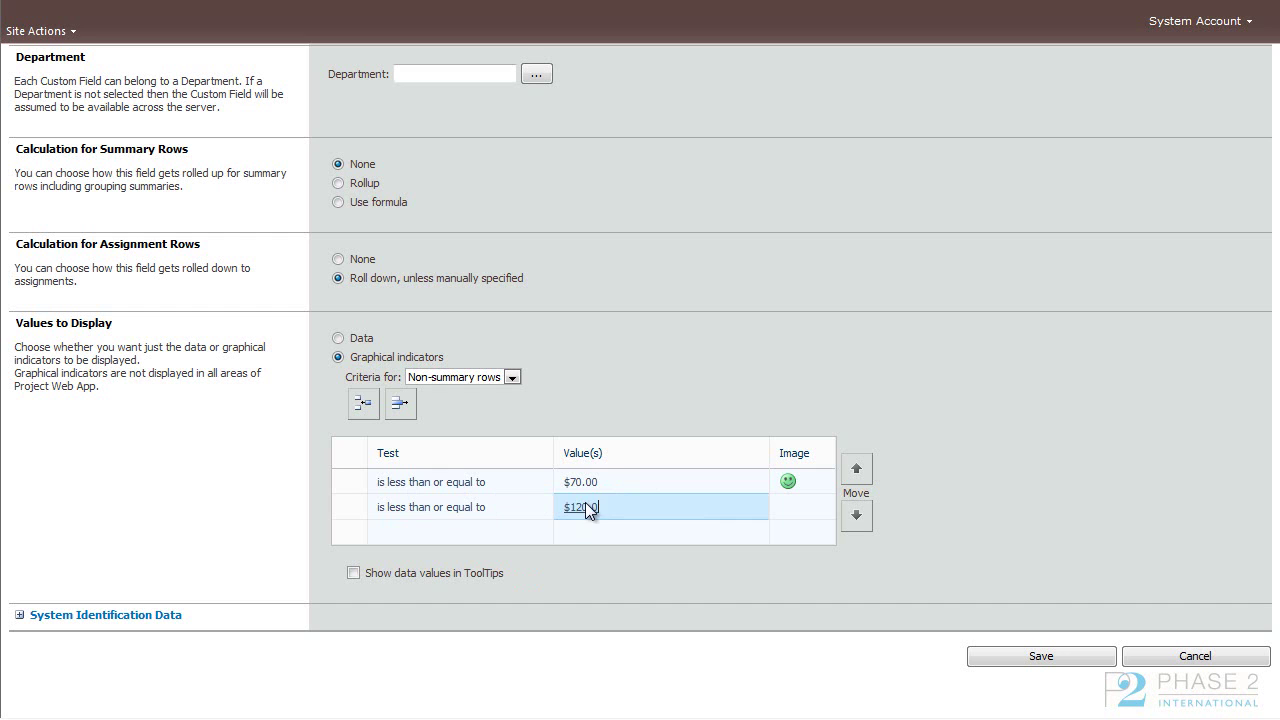
{"action": "left_click", "coordinate": [811, 517]}
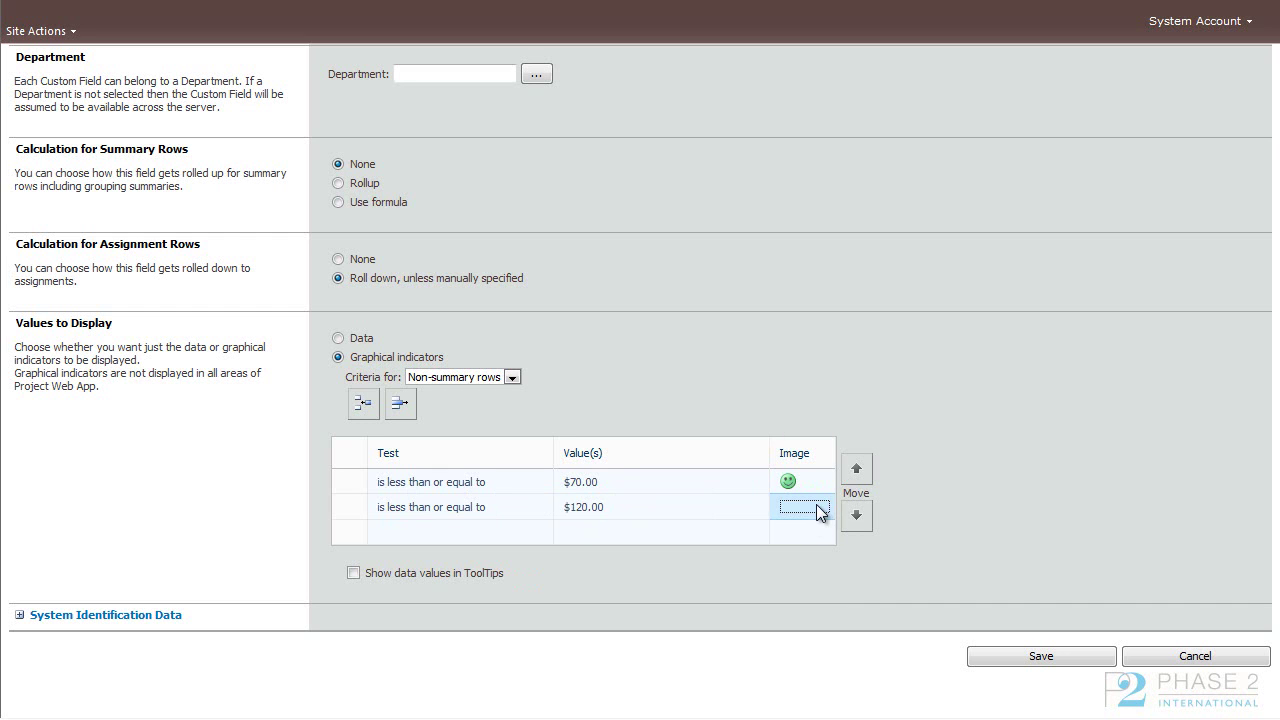
{"action": "left_click_drag", "start_coordinate": [814, 550], "coordinate": [814, 592]}
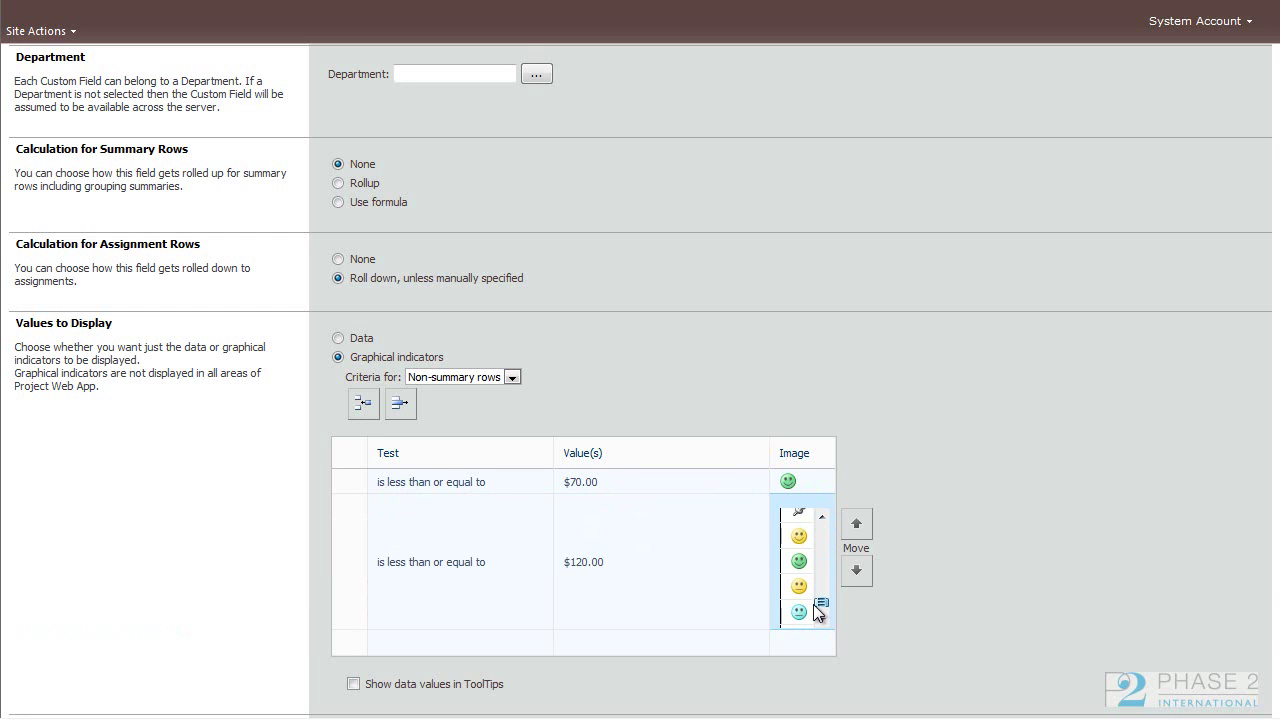
{"action": "left_click", "coordinate": [804, 587]}
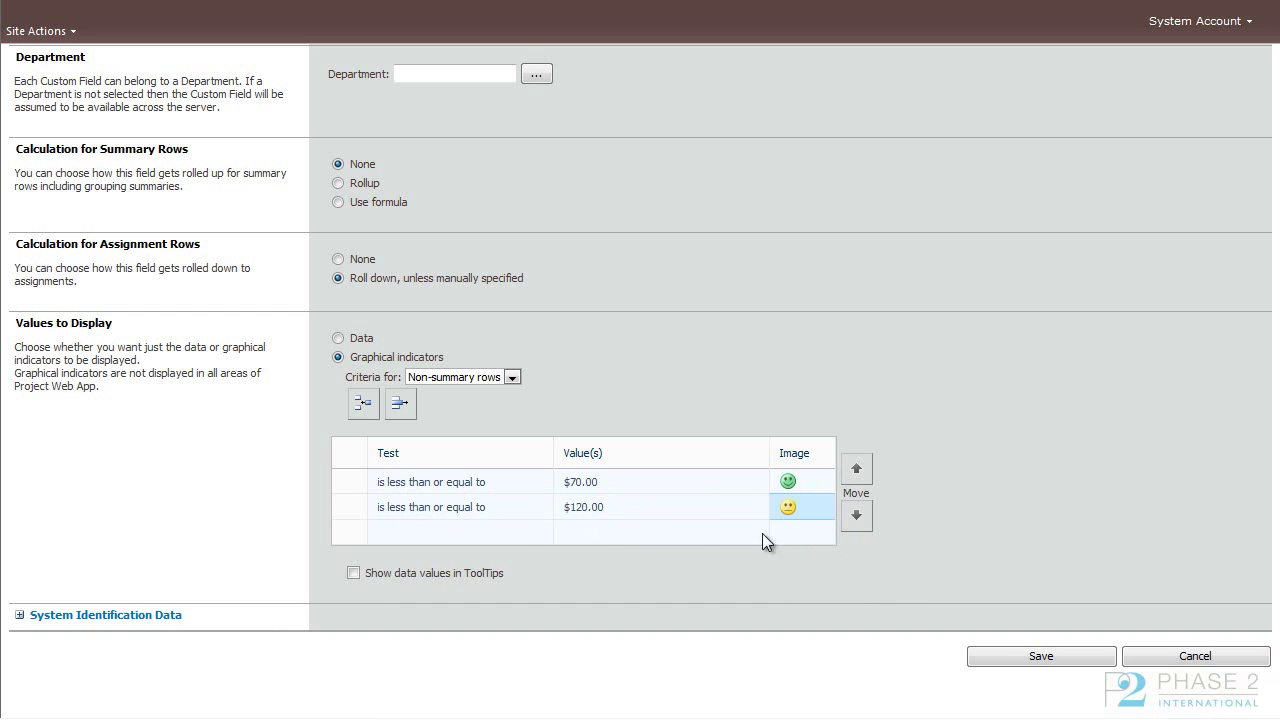
Add a third indicator rule, is greater than $120.00, with the red frowning face.
{"action": "left_click", "coordinate": [485, 526]}
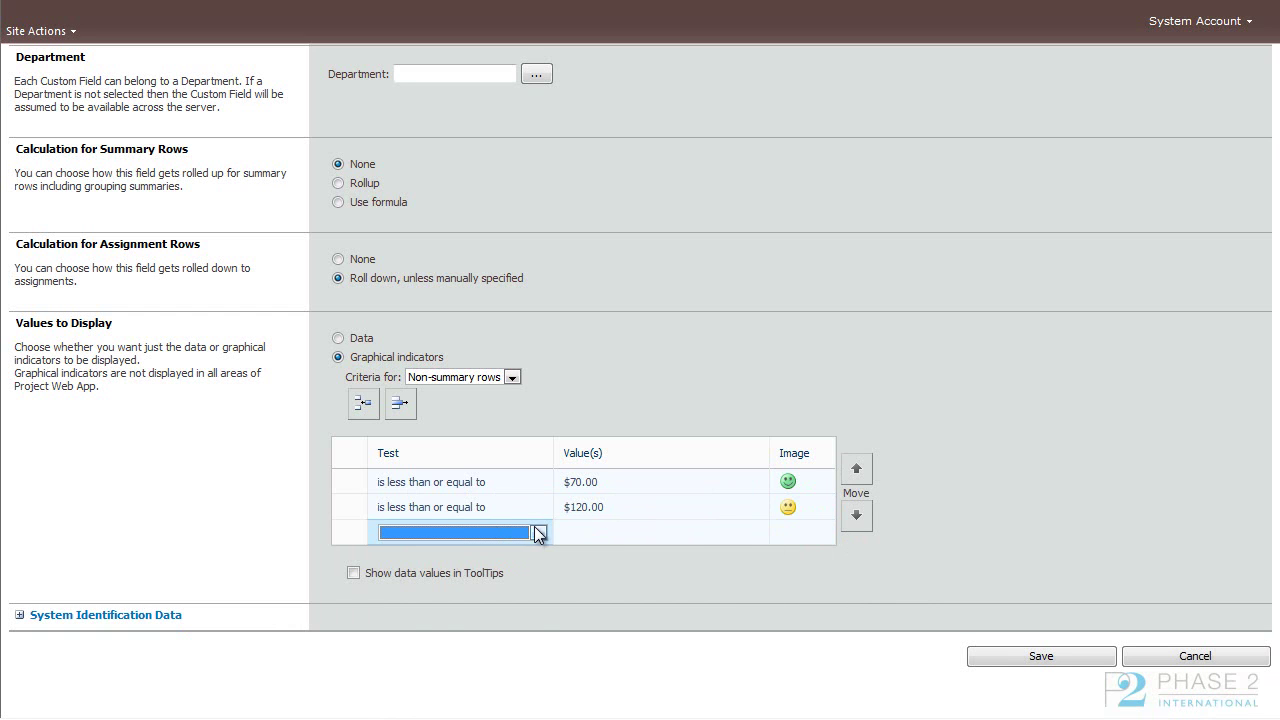
{"action": "left_click", "coordinate": [538, 533]}
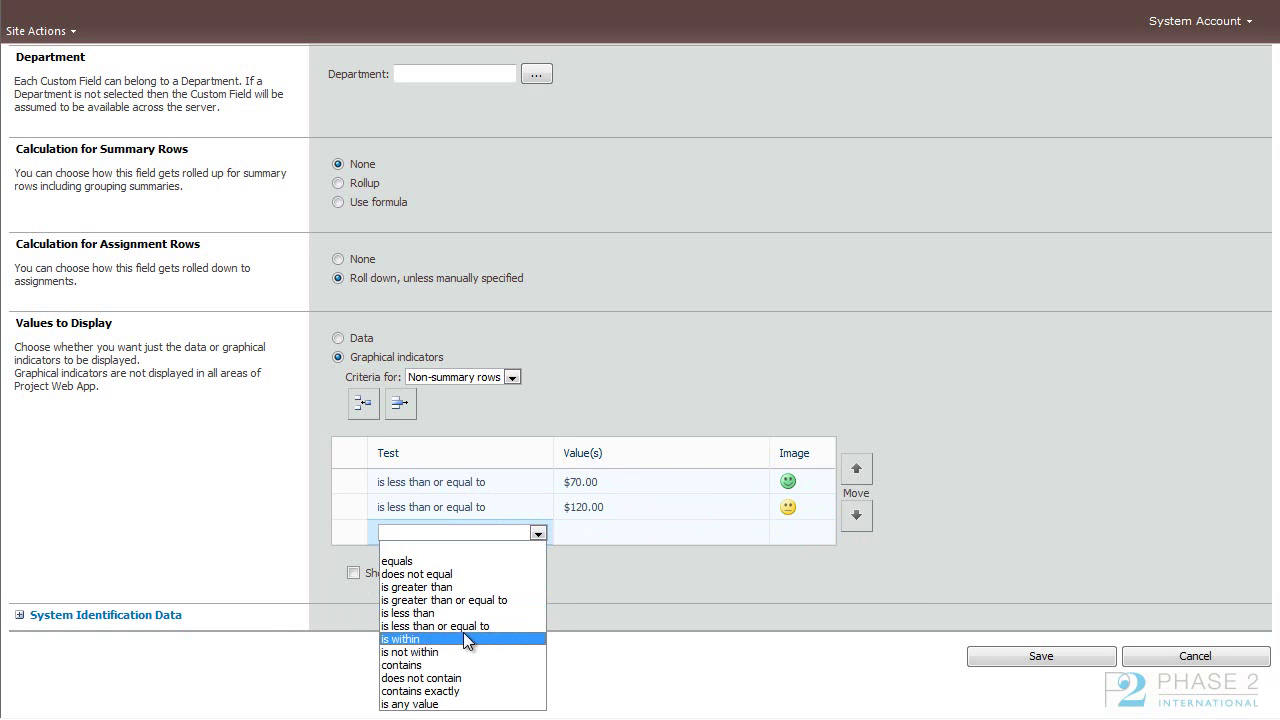
{"action": "left_click", "coordinate": [450, 588]}
{"action": "left_click", "coordinate": [608, 535]}
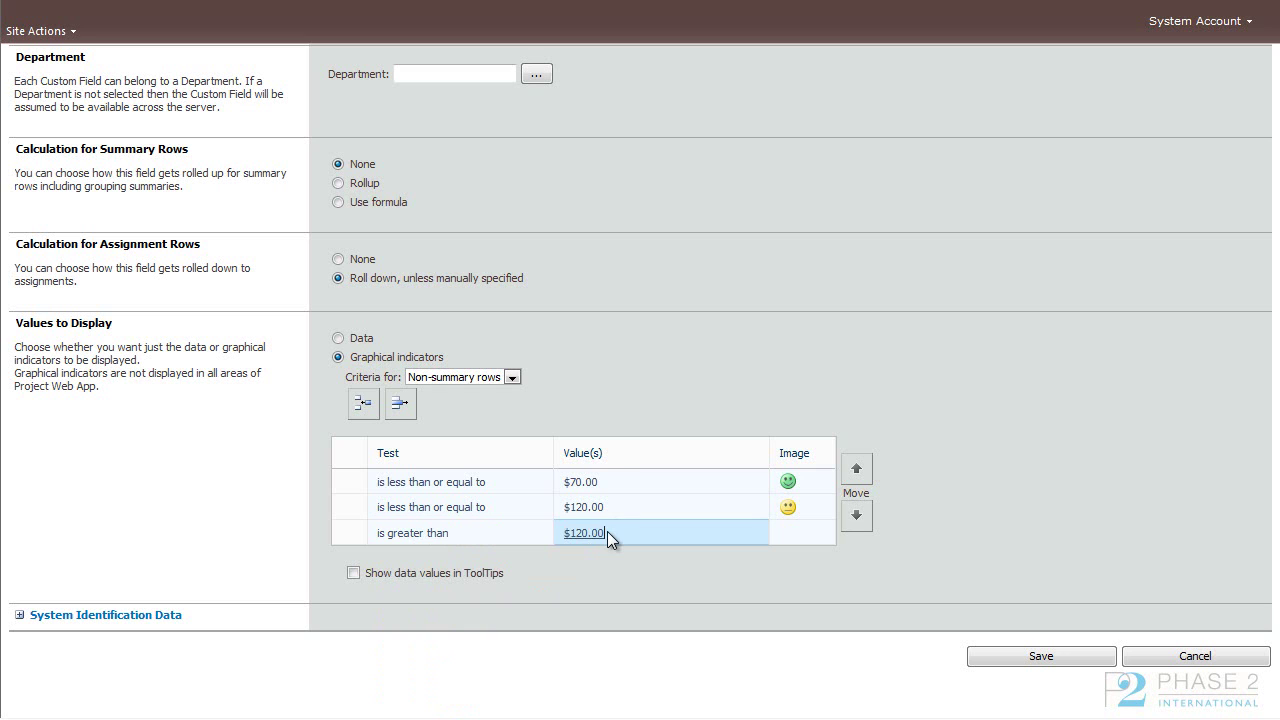
{"action": "left_click", "coordinate": [803, 540]}
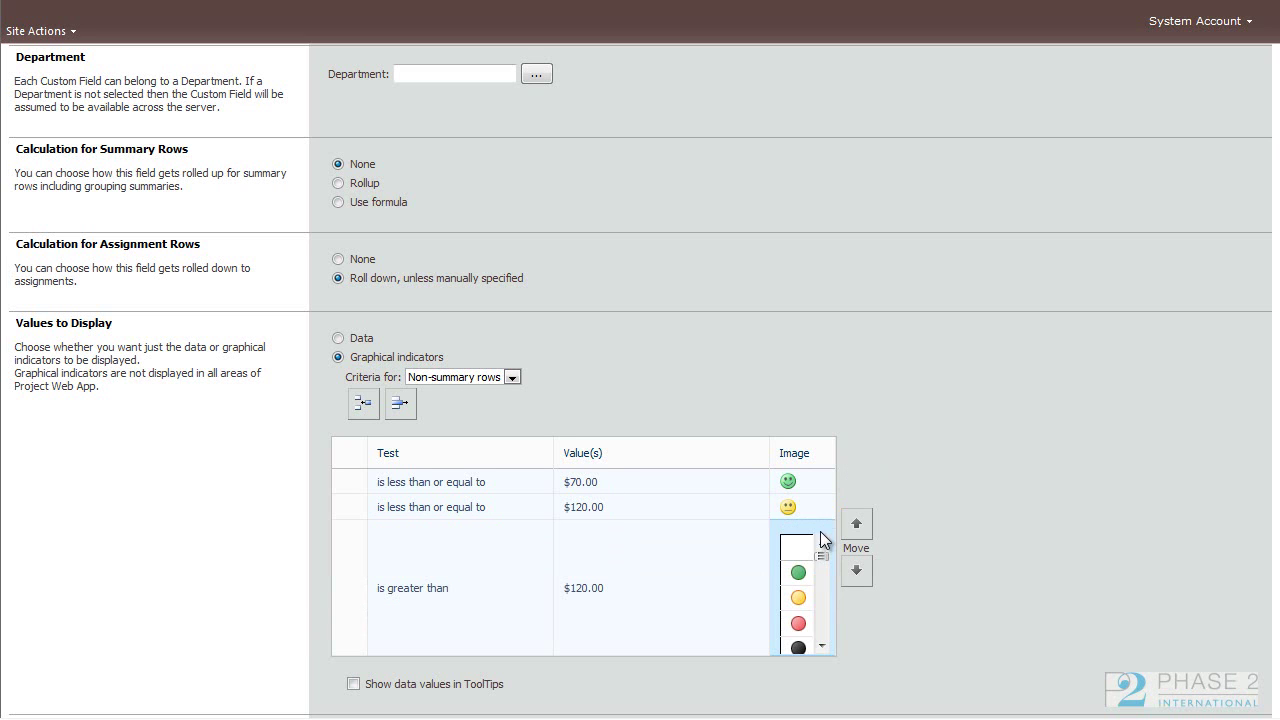
{"action": "left_click_drag", "start_coordinate": [825, 565], "coordinate": [822, 628]}
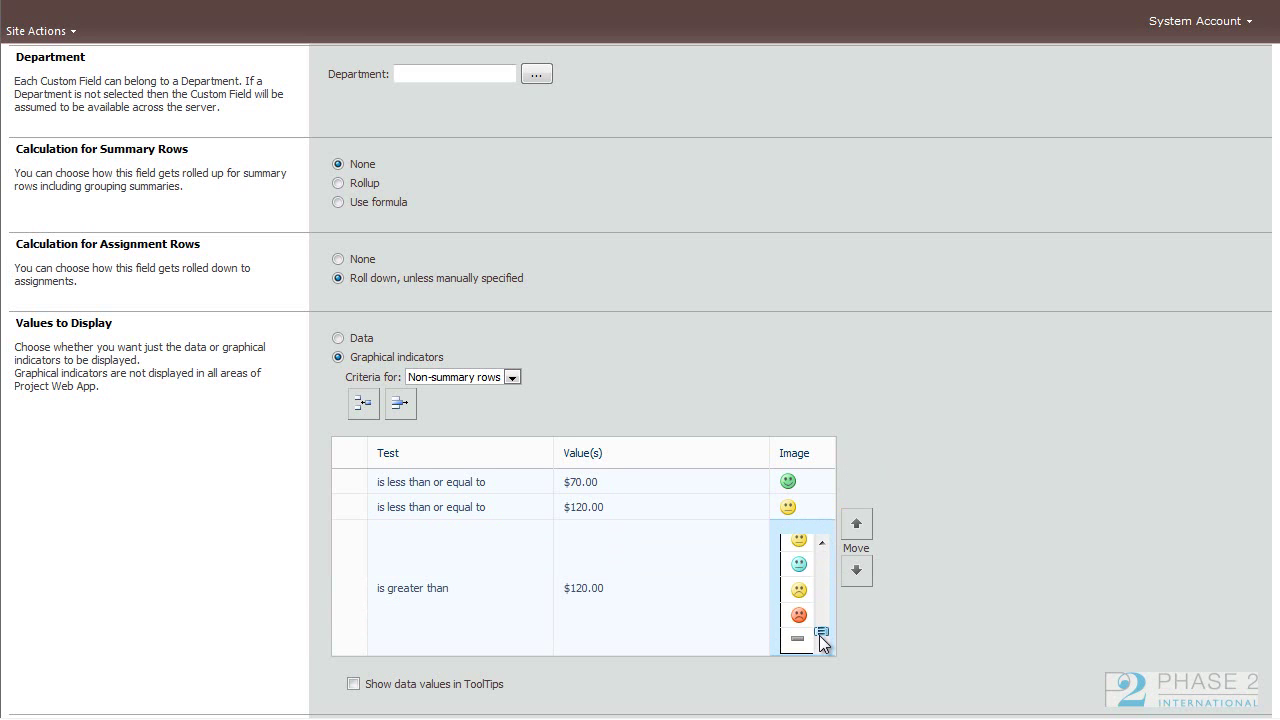
{"action": "left_click", "coordinate": [801, 625]}
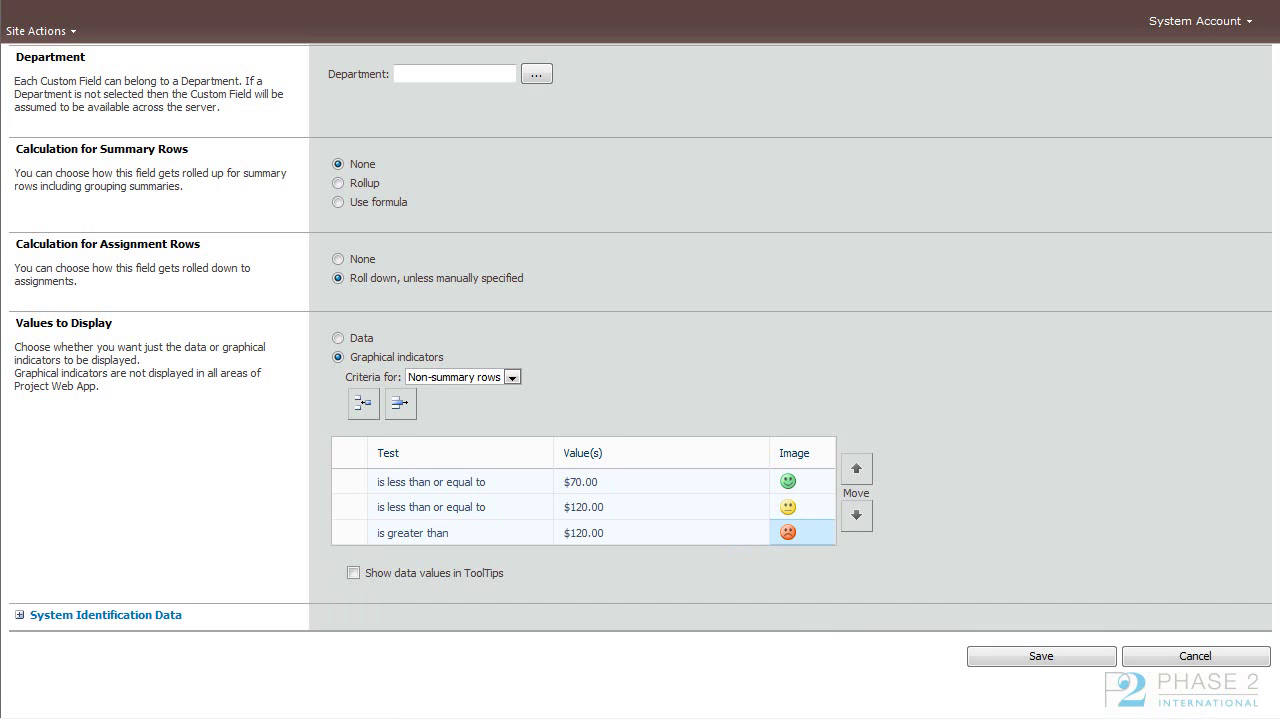
Review the formula and indicator settings, and save the TestResourceCost custom field.
{"action": "scroll", "coordinate": [1257, 485], "scroll_direction": "up", "scroll_amount": 5}
{"action": "scroll", "coordinate": [1268, 468], "scroll_direction": "down", "scroll_amount": 5}
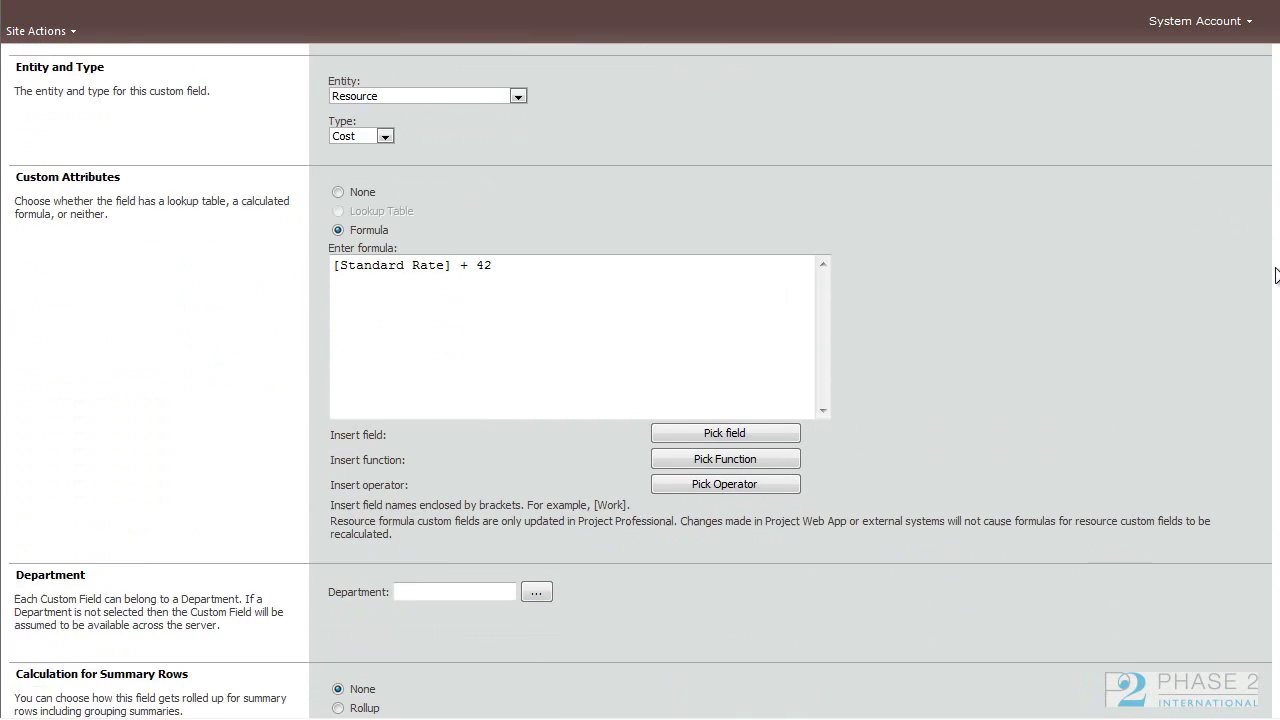
{"action": "scroll", "coordinate": [1268, 468], "scroll_direction": "down", "scroll_amount": 1}
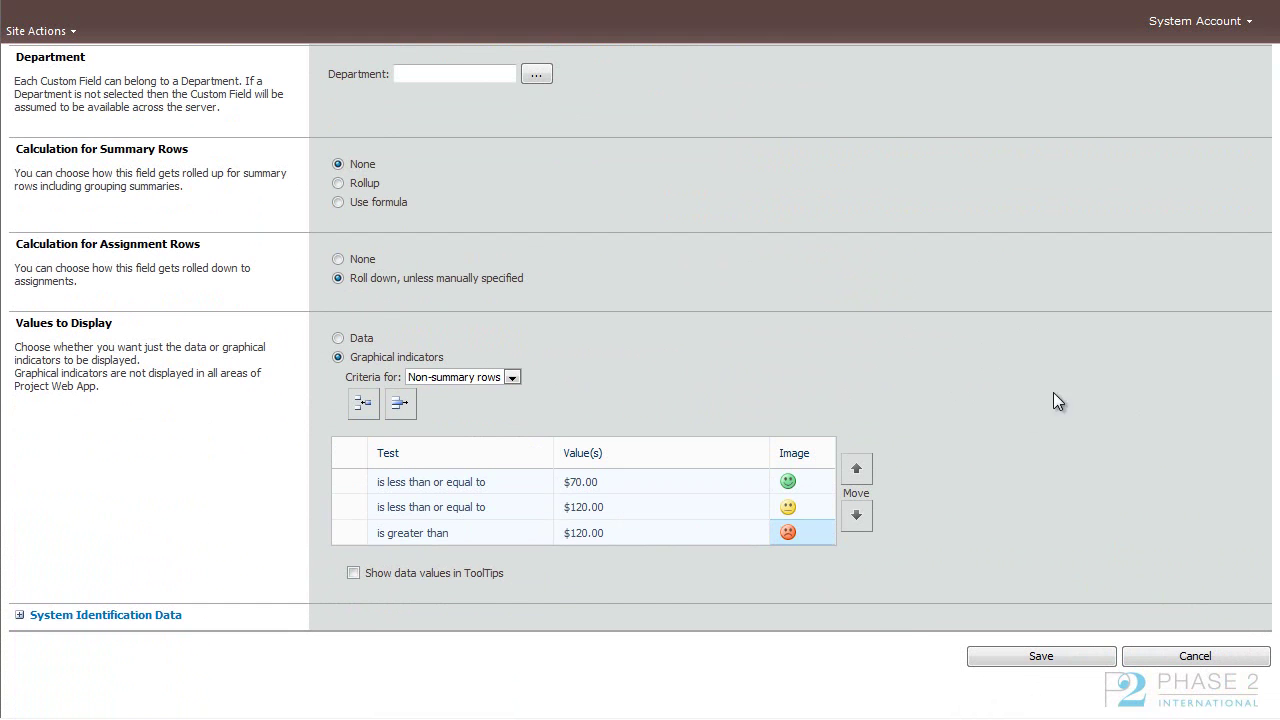
{"action": "left_click", "coordinate": [1000, 655]}
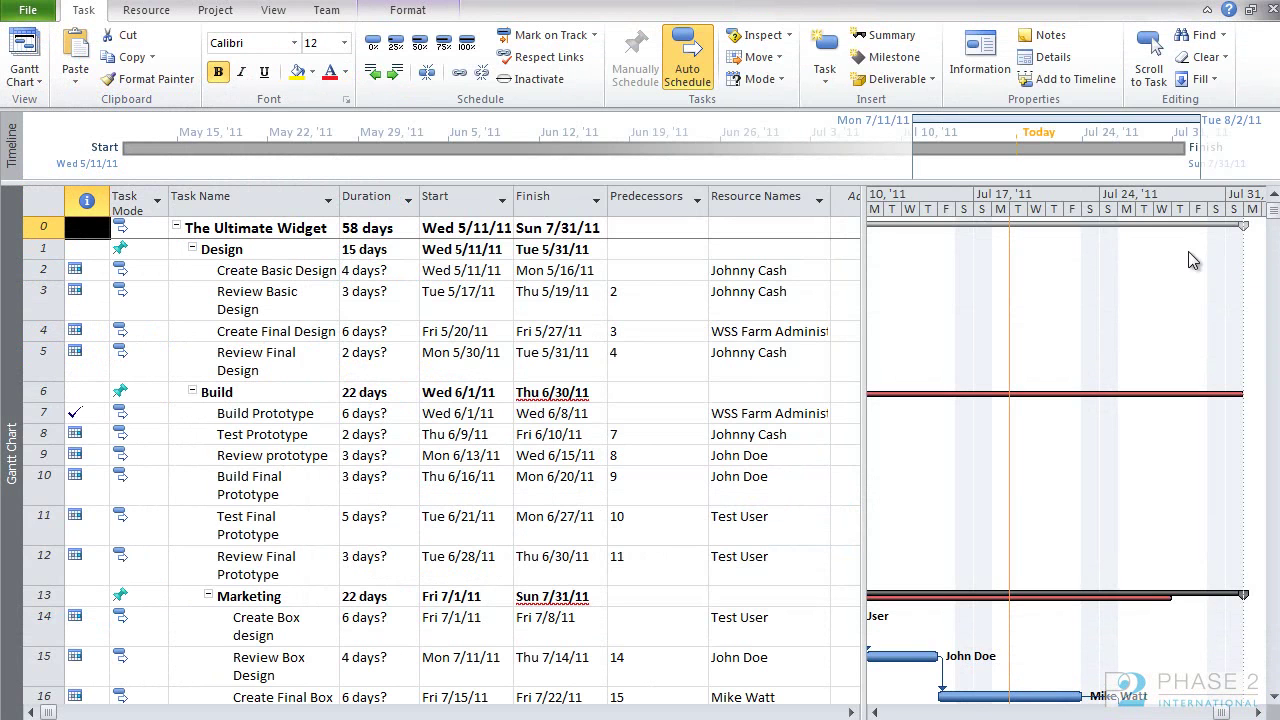
In Microsoft Project, show The Ultimate Widget project's Resource Sheet and add the TestResourceCost (Enterprise) column.
{"action": "left_click", "coordinate": [146, 10]}
{"action": "left_click", "coordinate": [30, 75]}
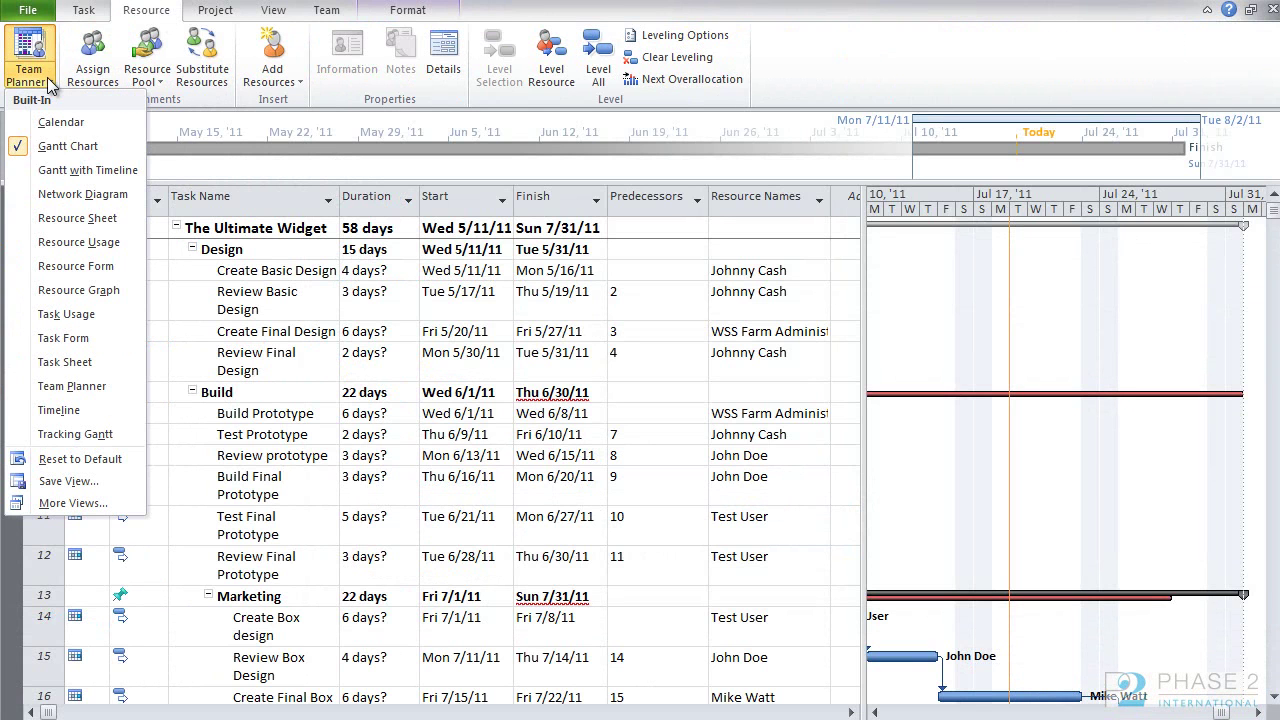
{"action": "left_click", "coordinate": [116, 219]}
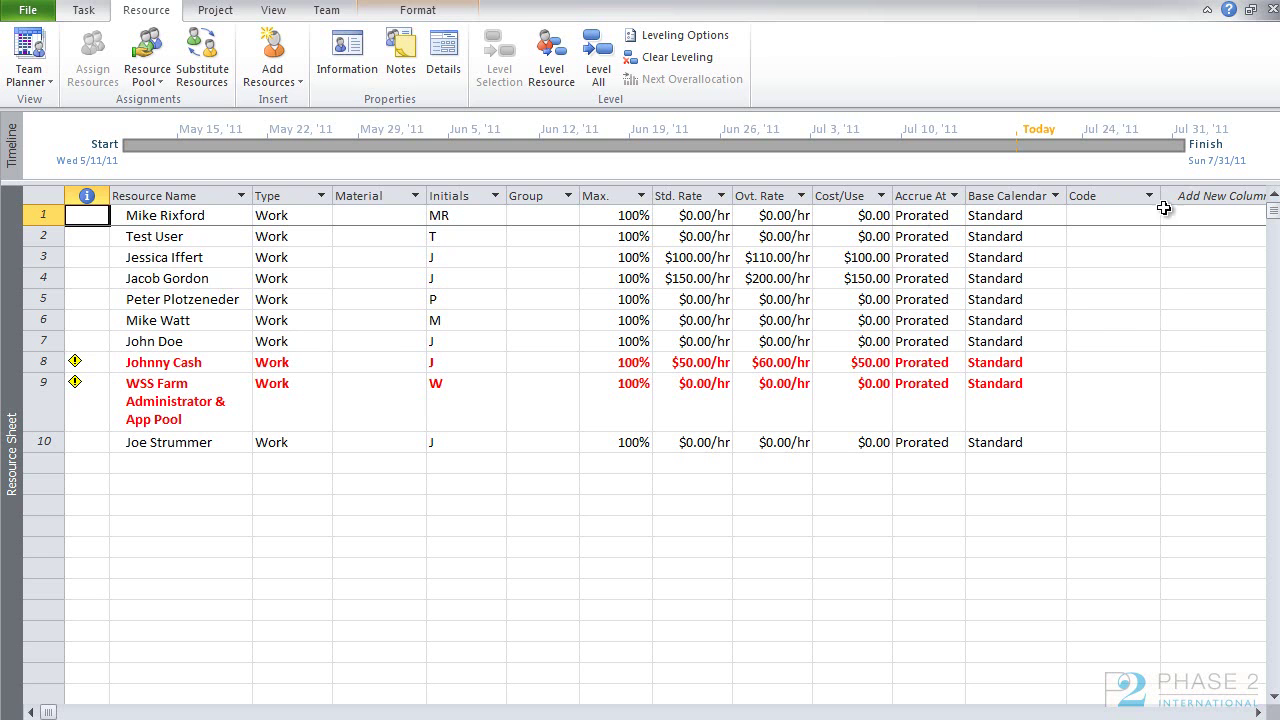
{"action": "left_click", "coordinate": [1219, 192]}
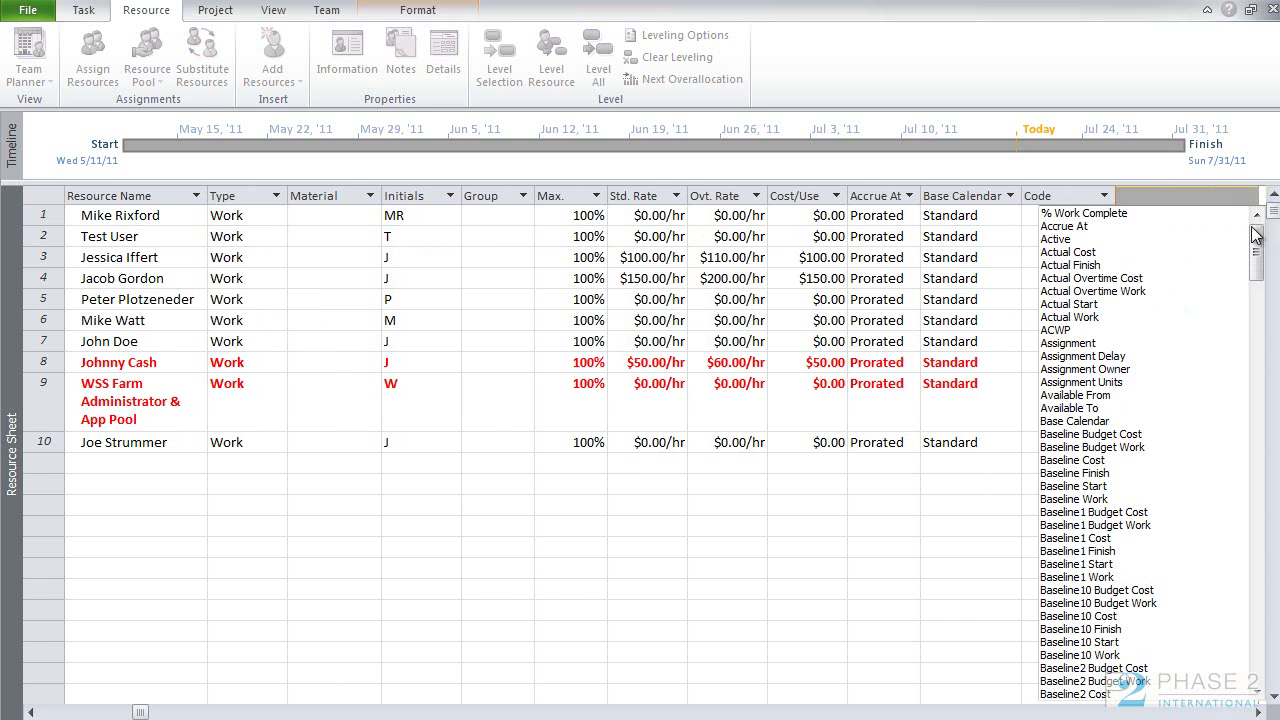
{"action": "left_click_drag", "start_coordinate": [1258, 250], "coordinate": [1256, 598]}
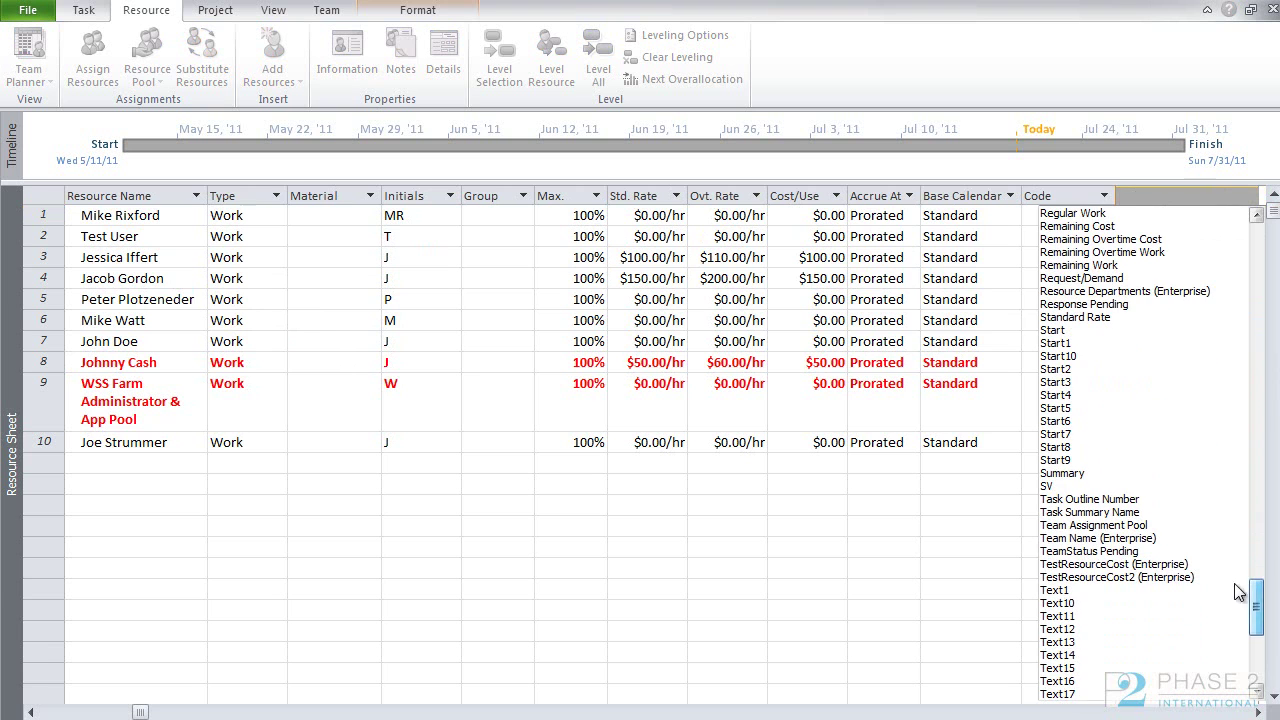
{"action": "left_click", "coordinate": [1170, 565]}
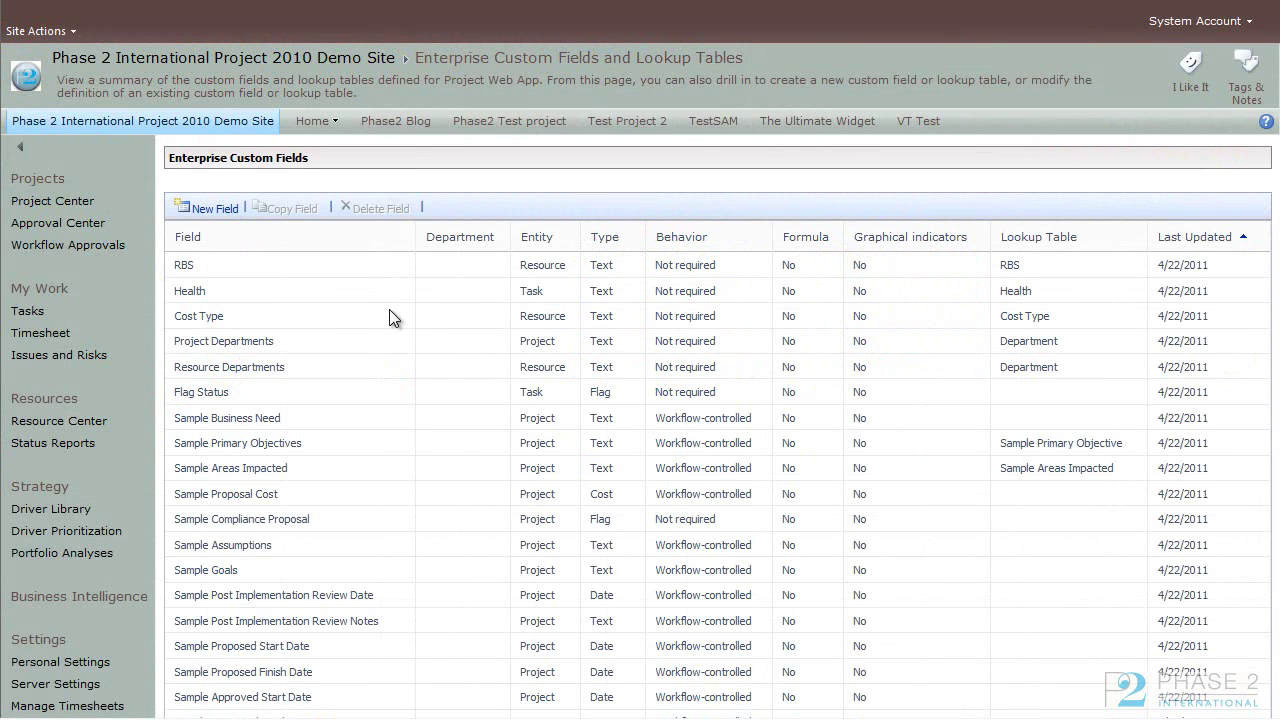
Copy the Cost Type enterprise custom field as a new field named Phase2 Cost Type.
{"action": "left_click", "coordinate": [271, 313]}
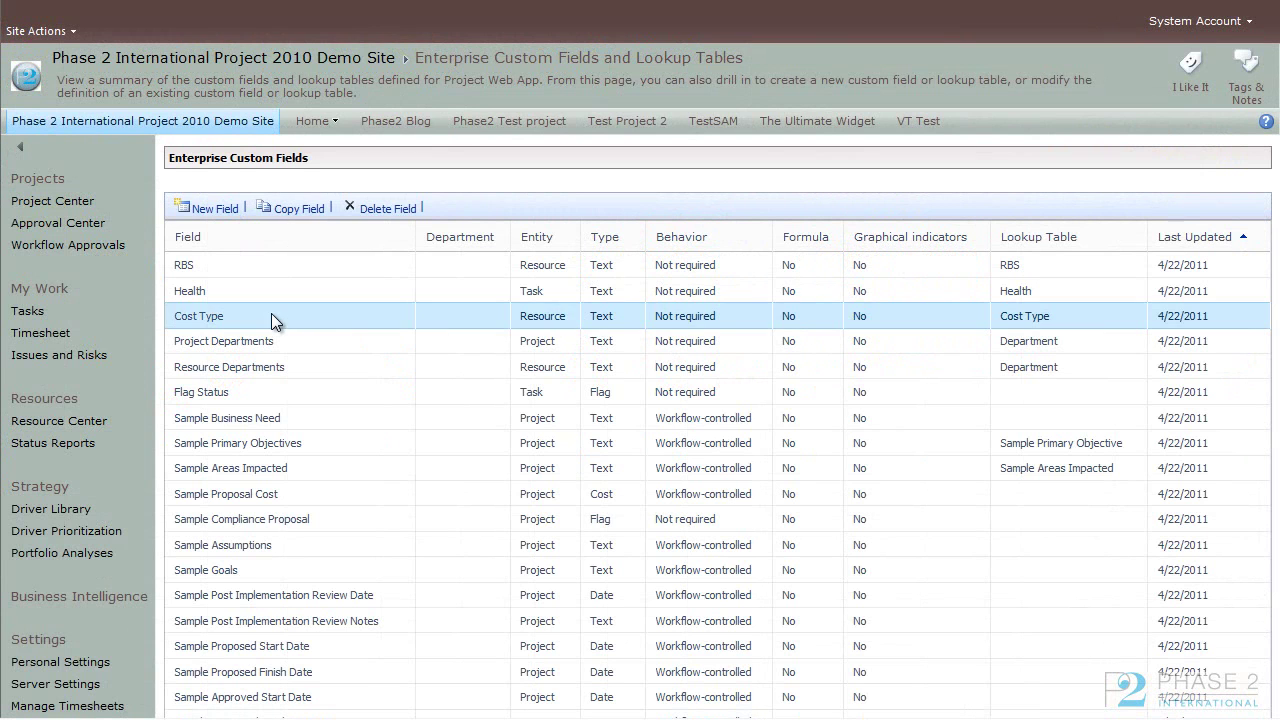
{"action": "left_click", "coordinate": [297, 211]}
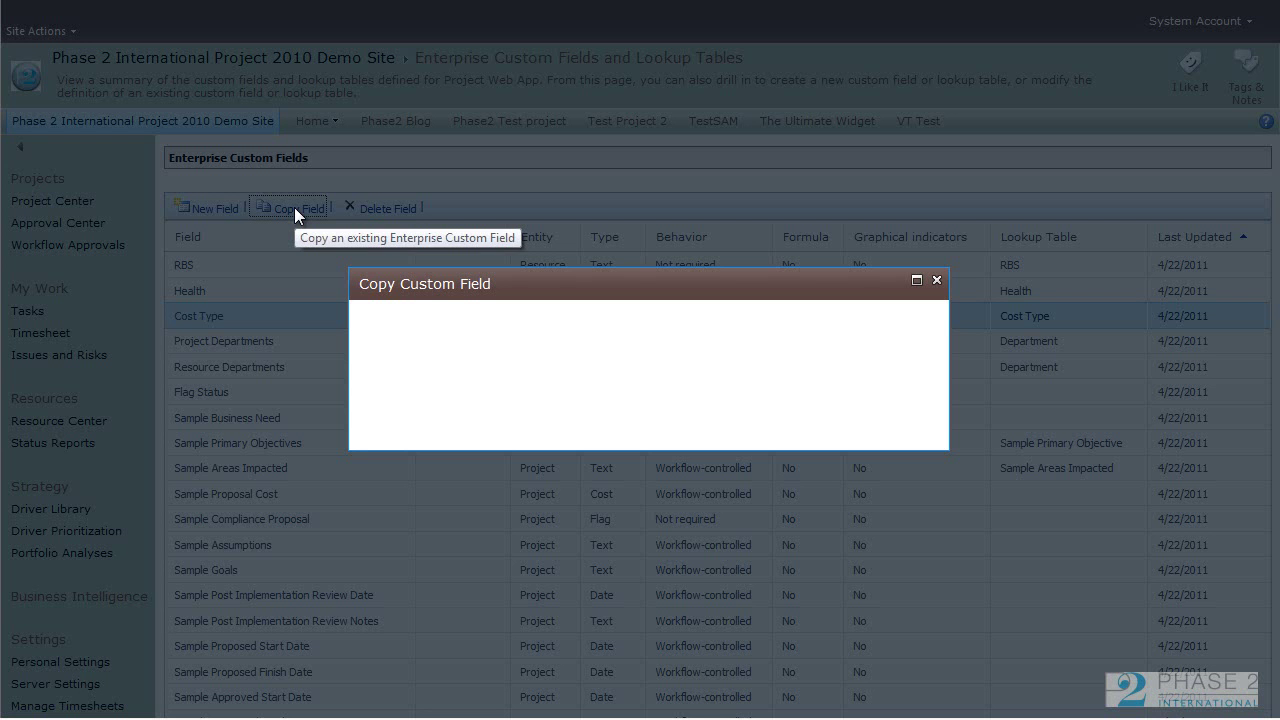
{"action": "left_click", "coordinate": [418, 375]}
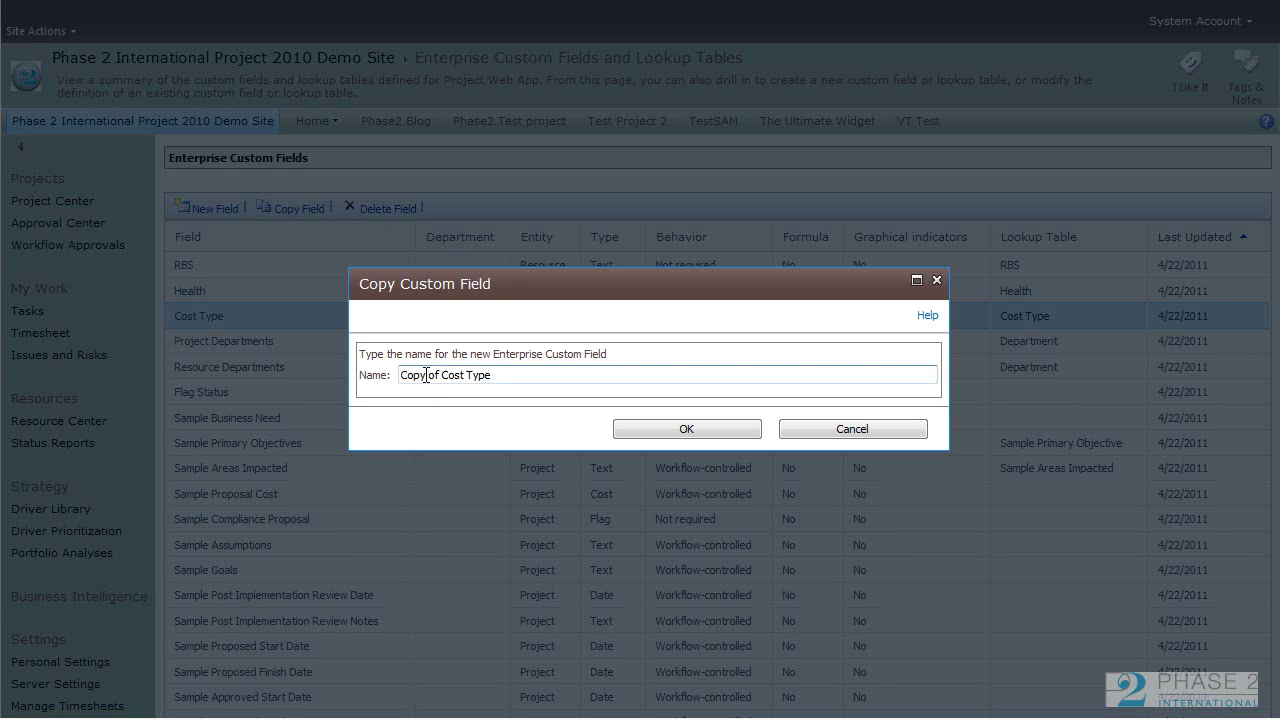
{"action": "left_click_drag", "start_coordinate": [439, 375], "coordinate": [346, 367]}
{"action": "type", "text": "Phase2"}
{"action": "left_click", "coordinate": [726, 428]}
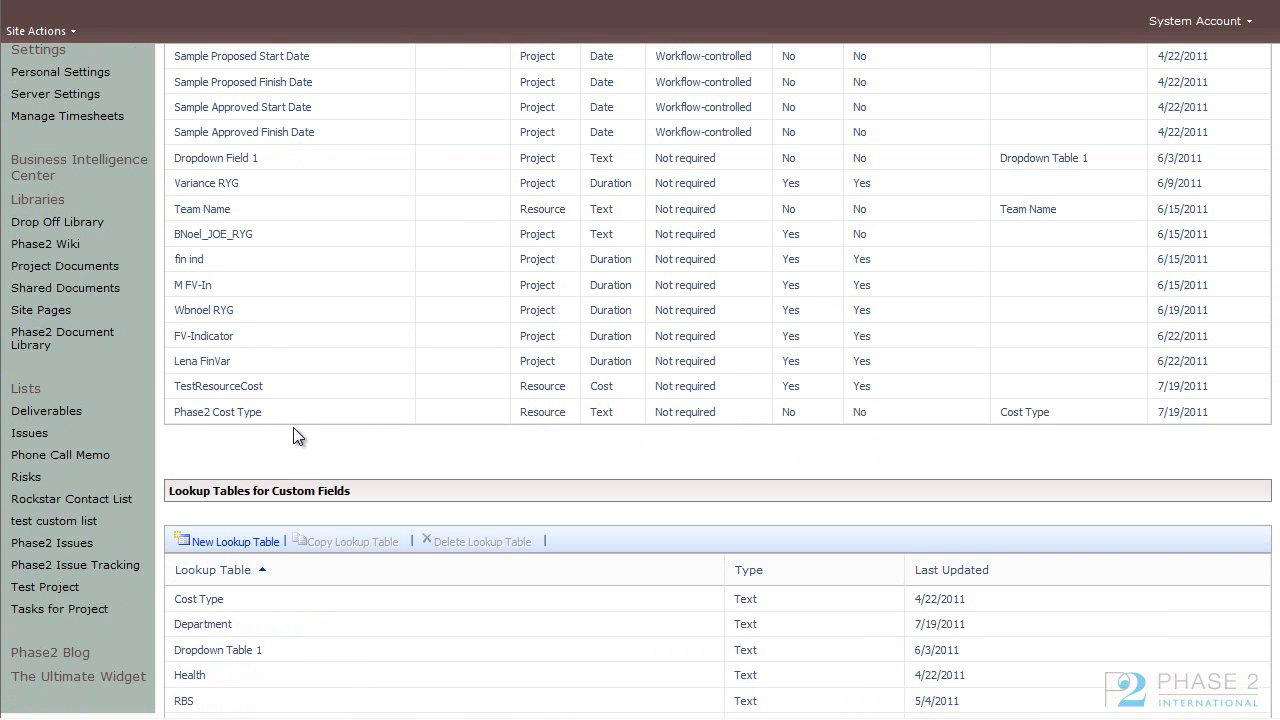
Open the Phase2 Cost Type field's definition and examine its entity, type, lookup table and display settings.
{"action": "left_click", "coordinate": [219, 414]}
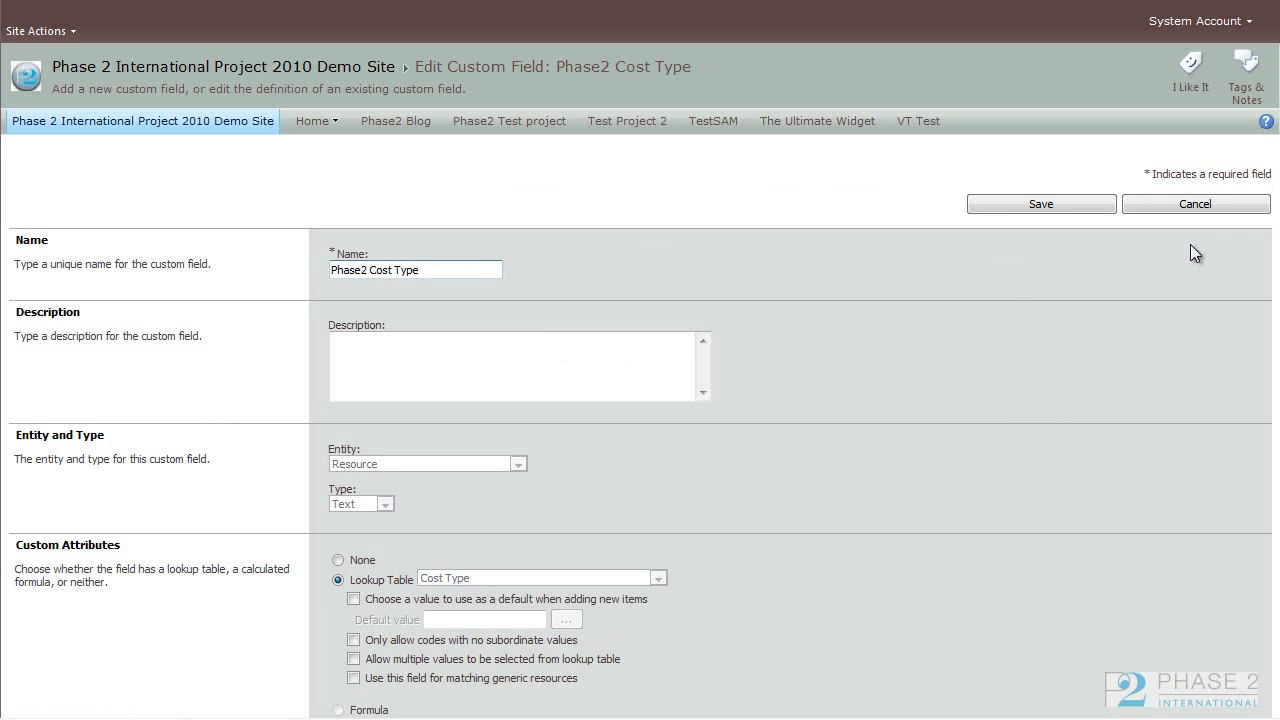
{"action": "scroll", "coordinate": [1250, 245], "scroll_direction": "down", "scroll_amount": 1}
{"action": "scroll", "coordinate": [1200, 160], "scroll_direction": "down", "scroll_amount": 4}
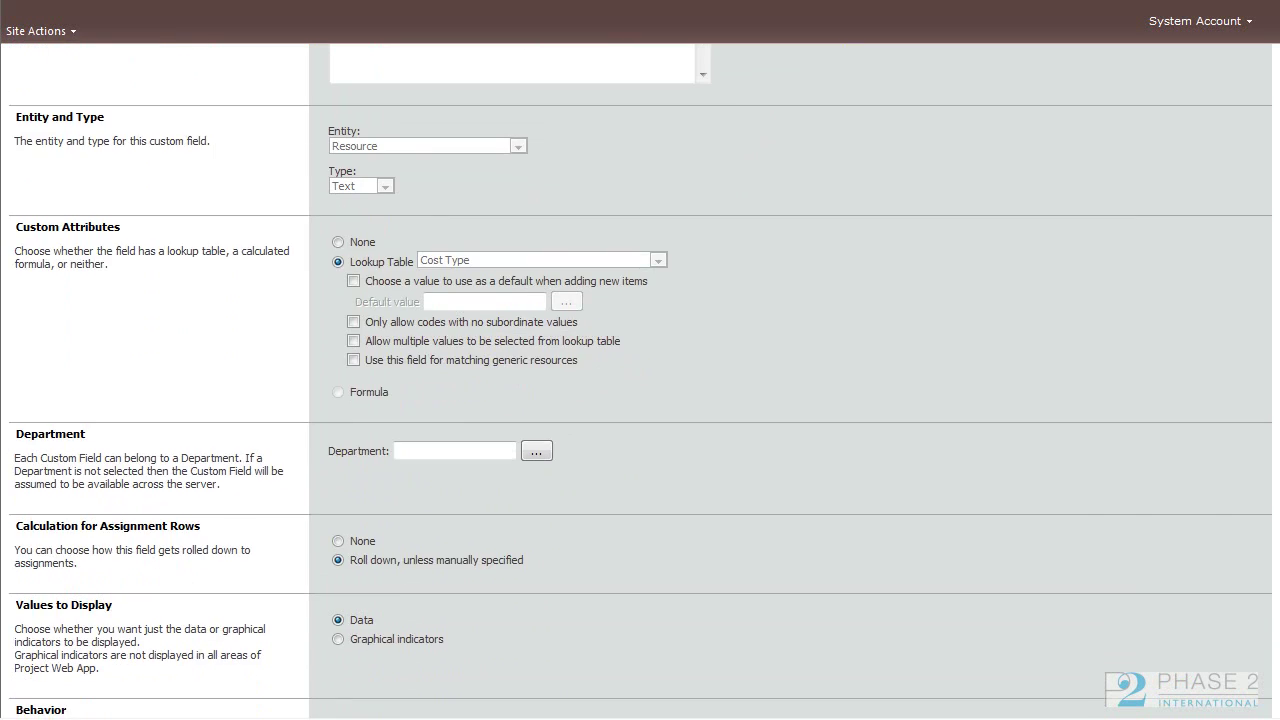
Close the field definition and delete the Phase2 Cost Type field from the enterprise custom fields, confirming the deletion.
{"action": "scroll", "coordinate": [1200, 160], "scroll_direction": "up", "scroll_amount": 5}
{"action": "left_click", "coordinate": [1195, 206]}
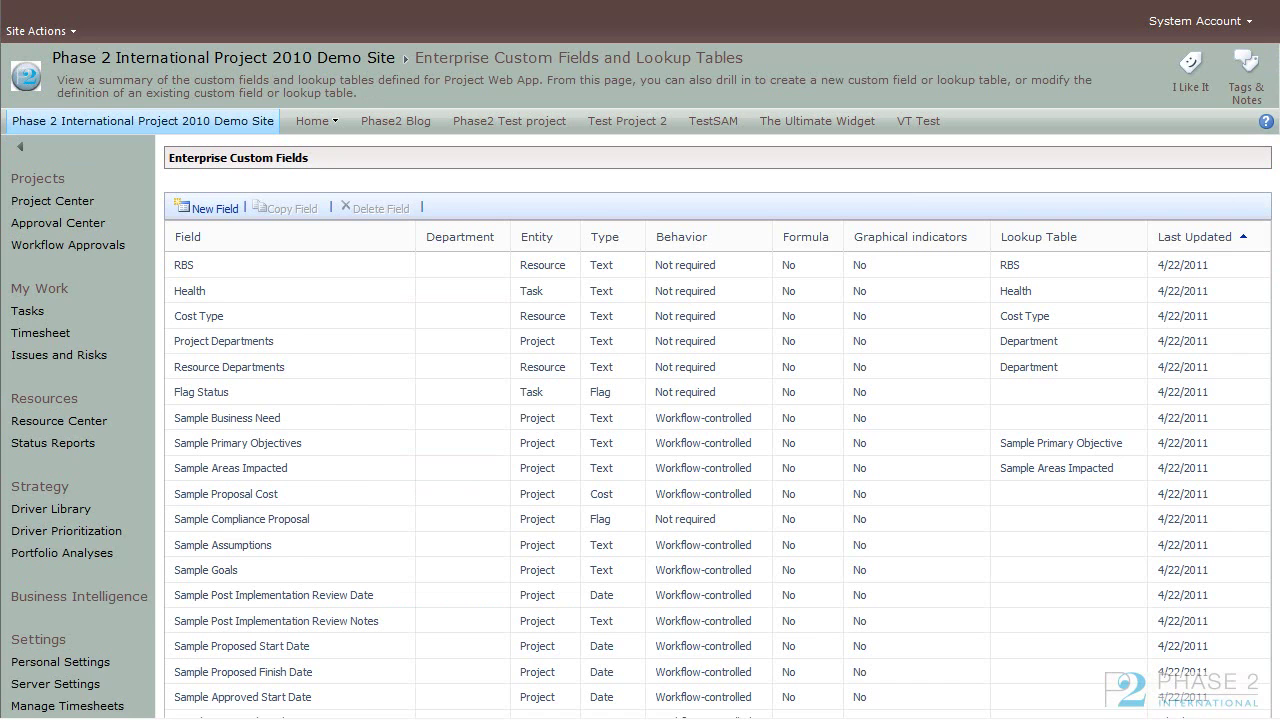
{"action": "scroll", "coordinate": [640, 380], "scroll_direction": "down", "scroll_amount": 5}
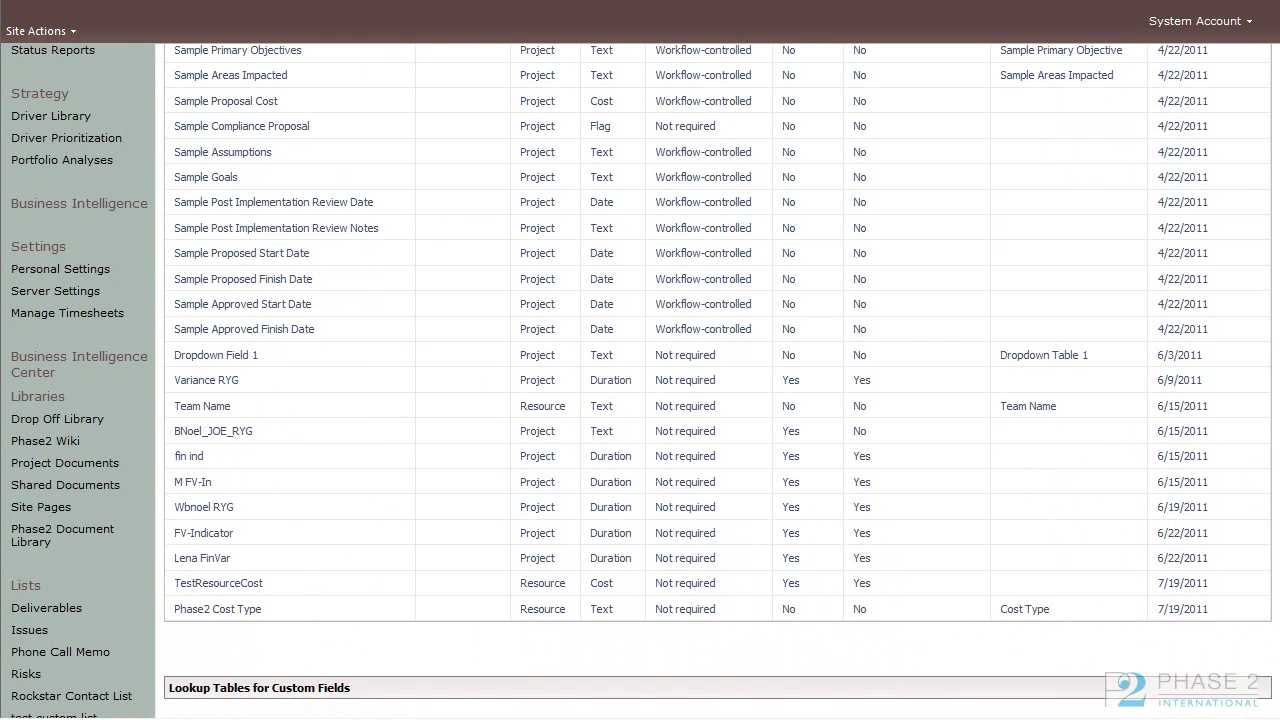
{"action": "left_click", "coordinate": [323, 607]}
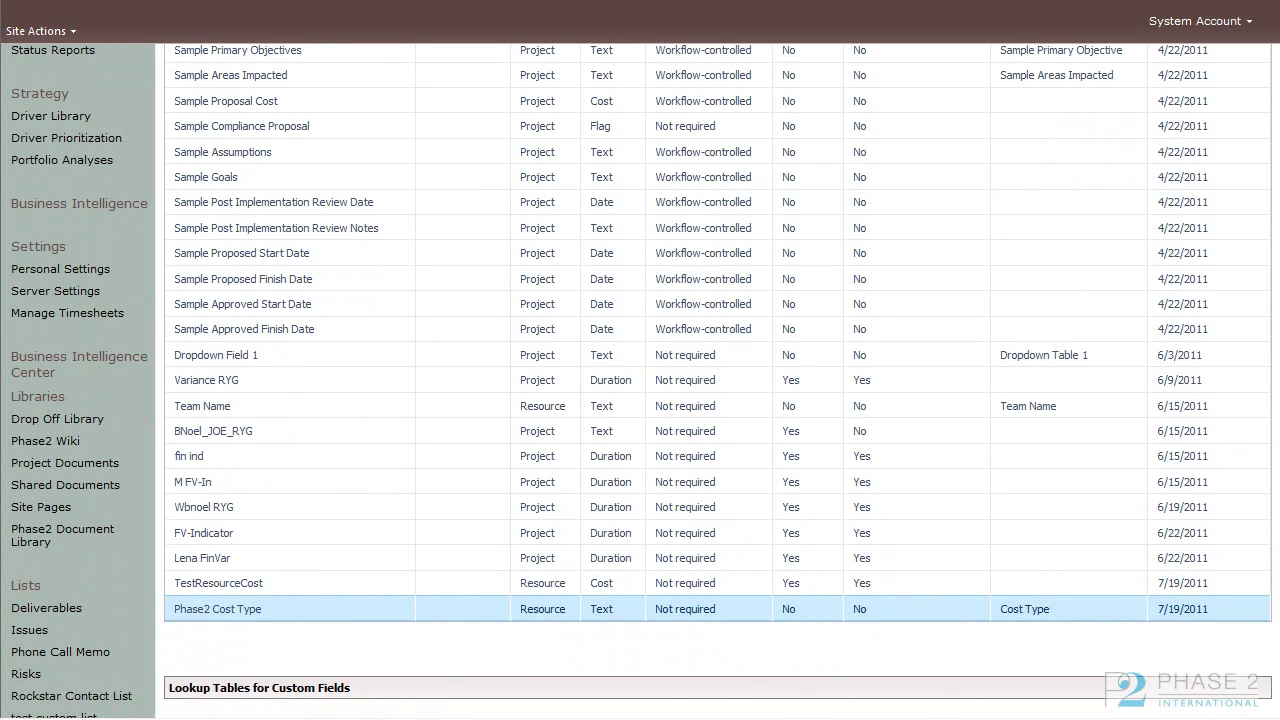
{"action": "scroll", "coordinate": [1157, 237], "scroll_direction": "up", "scroll_amount": 5}
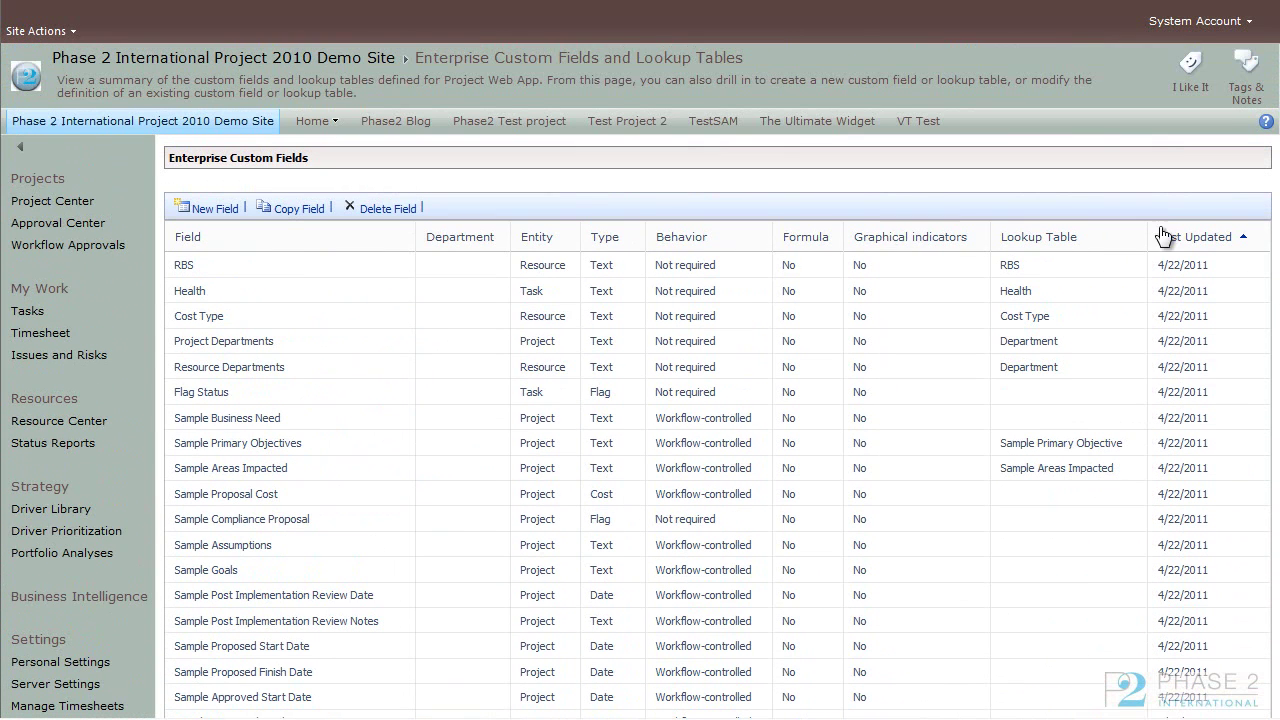
{"action": "left_click", "coordinate": [376, 210]}
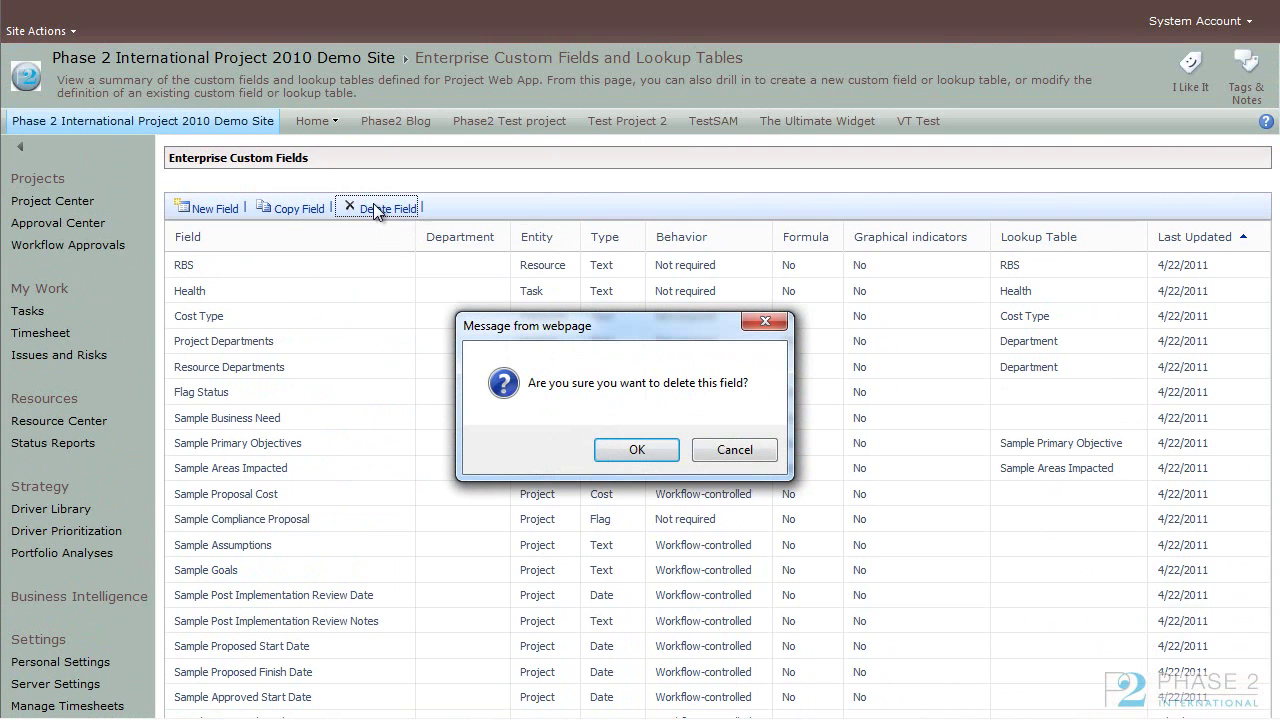
{"action": "left_click", "coordinate": [636, 450]}
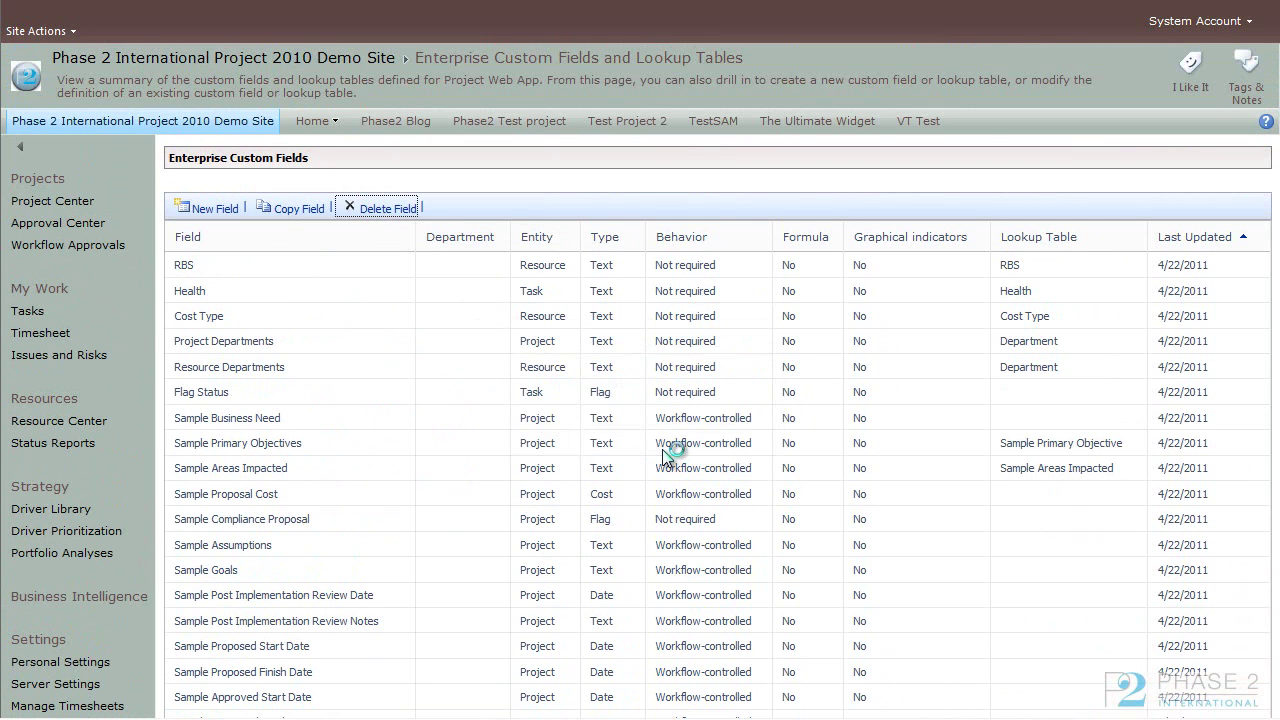